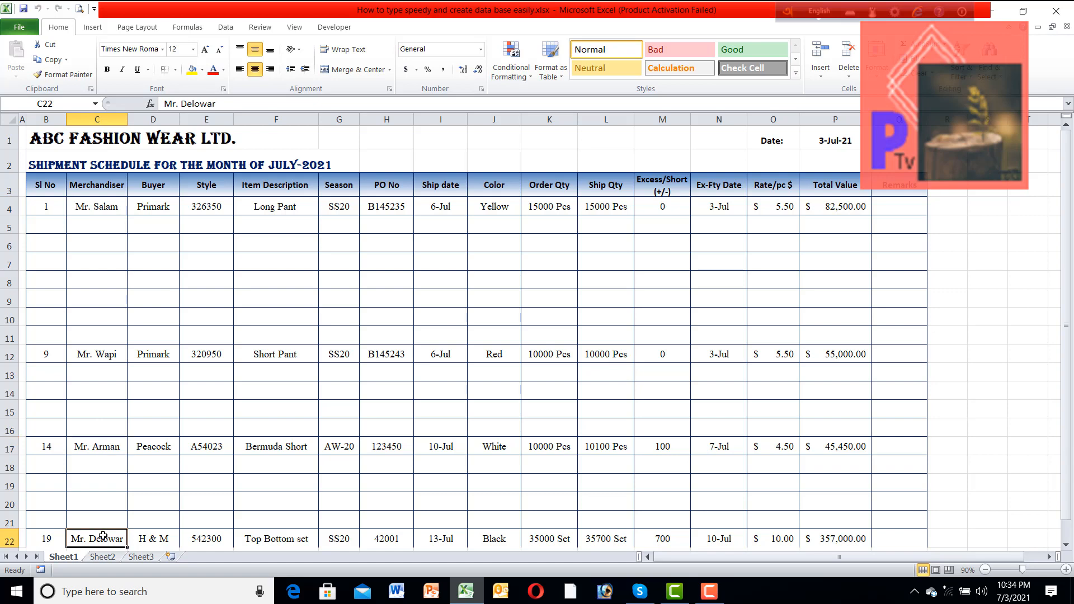
Examine the filled Buyer entries, the first order's details, and the empty row 5 cells from Style to Order Qty.
left_click(161, 211)
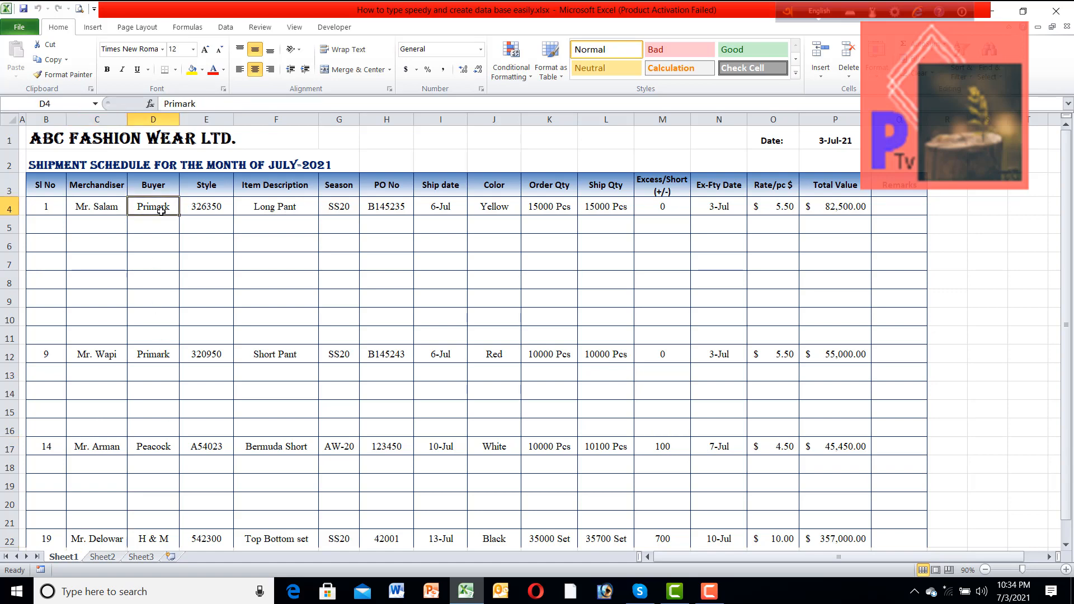
left_click(161, 352)
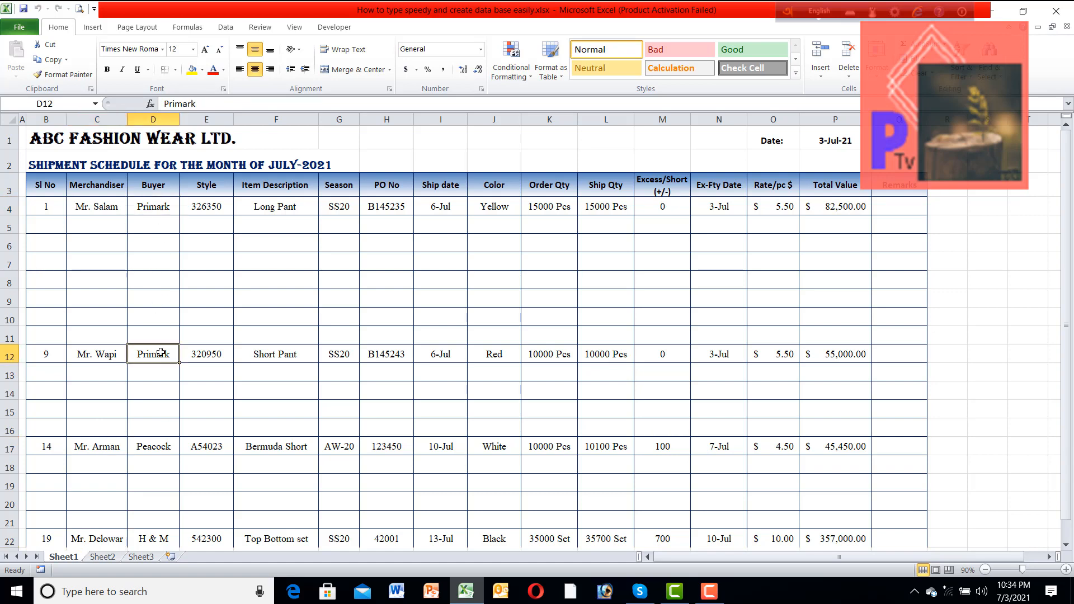
left_click(165, 442)
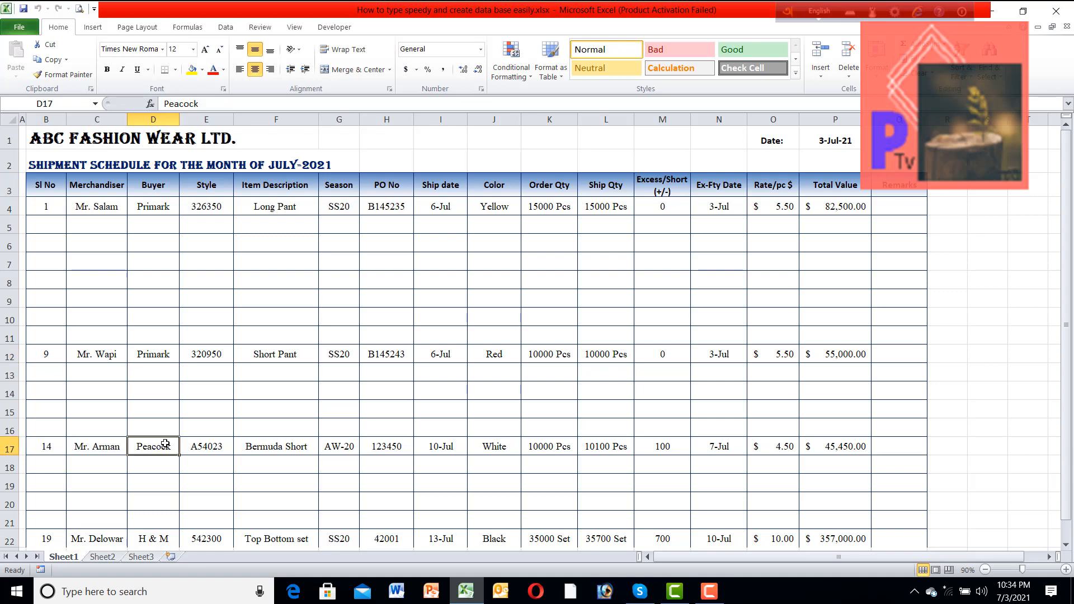
left_click(156, 536)
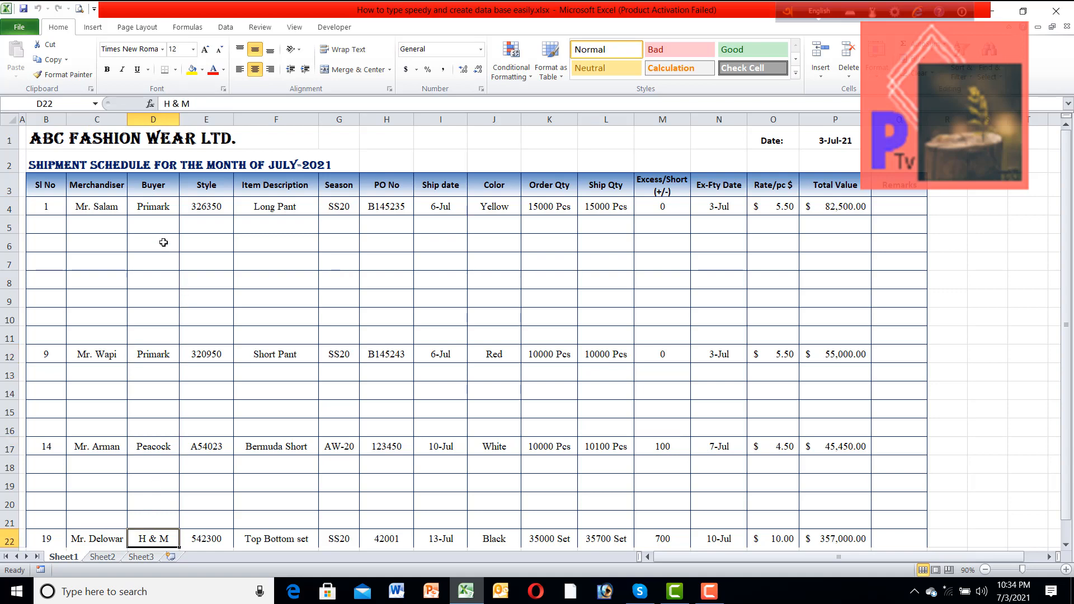
left_click(156, 223)
left_click(116, 206)
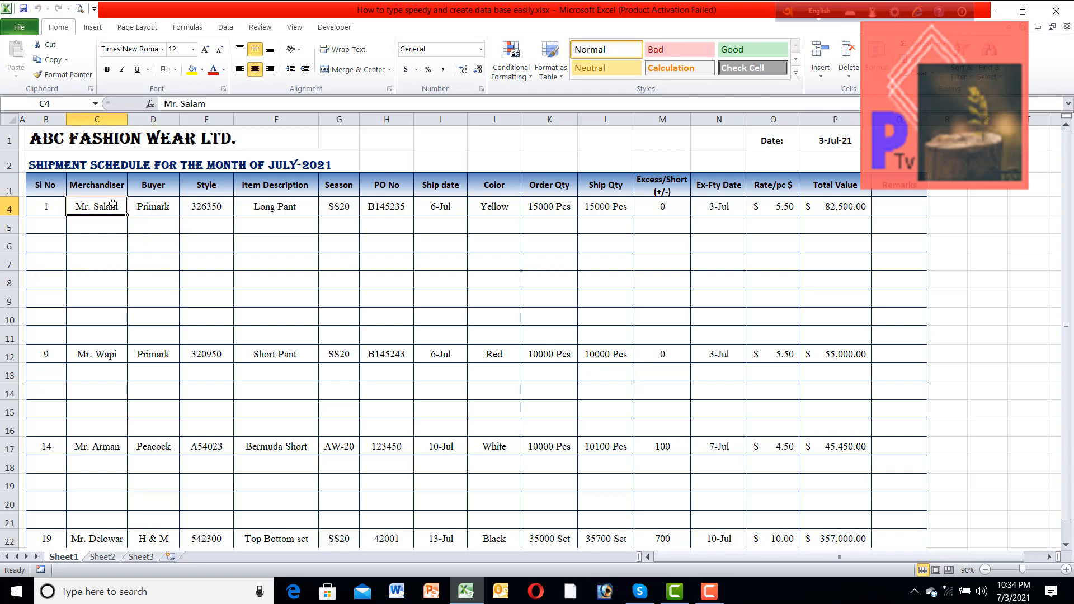
left_click(148, 206)
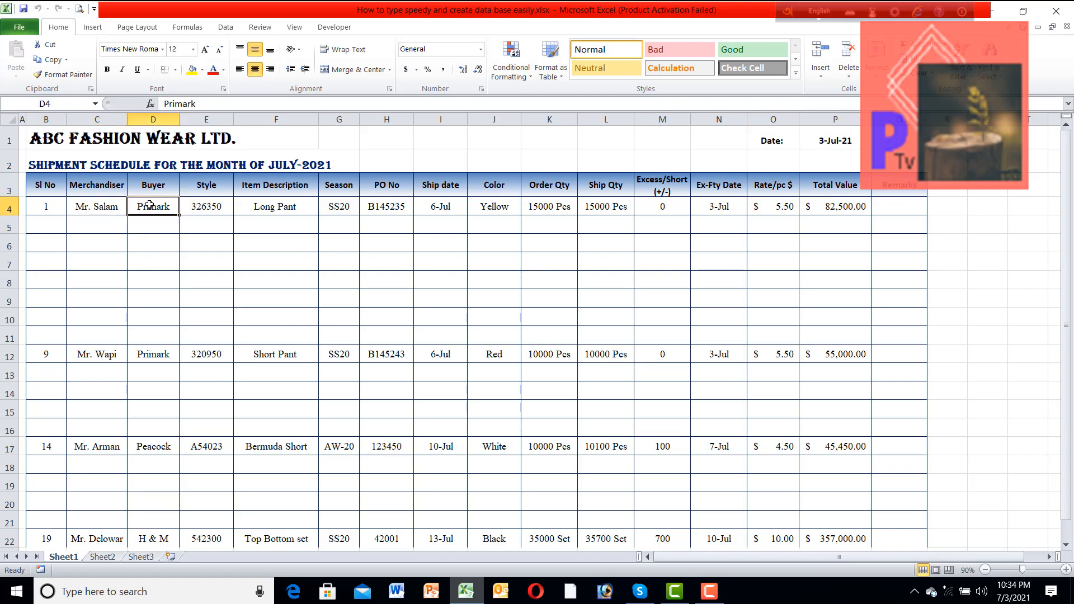
left_click(202, 209)
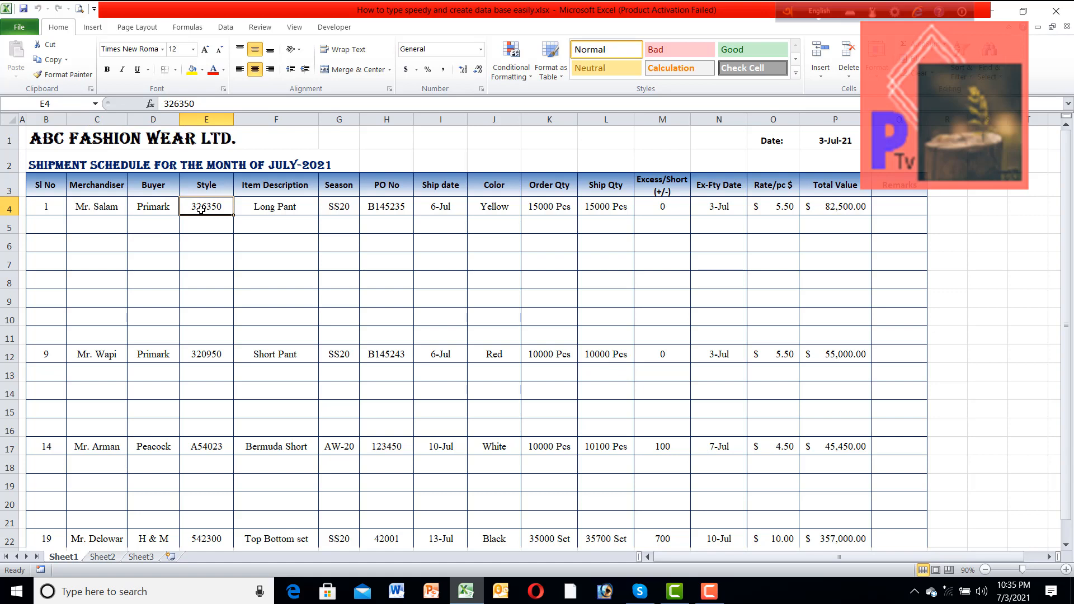
left_click(205, 222)
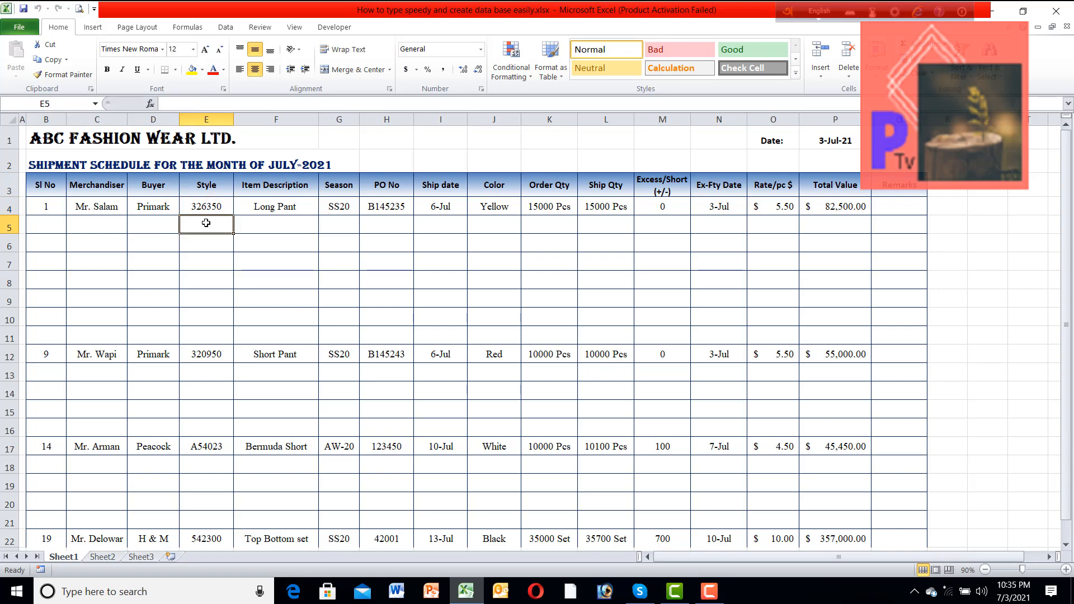
left_click(312, 223)
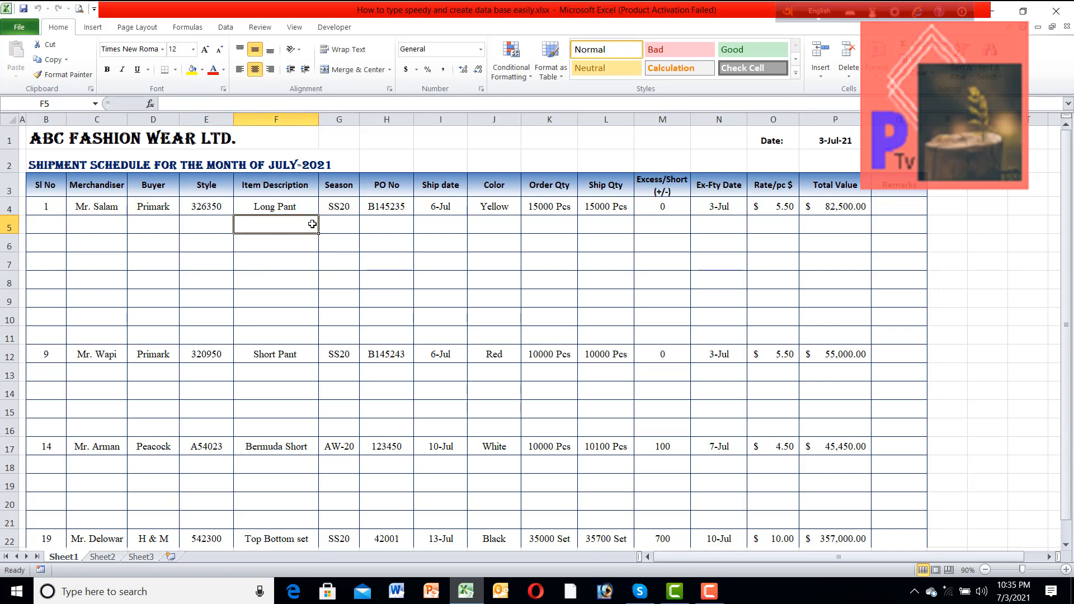
left_click(403, 225)
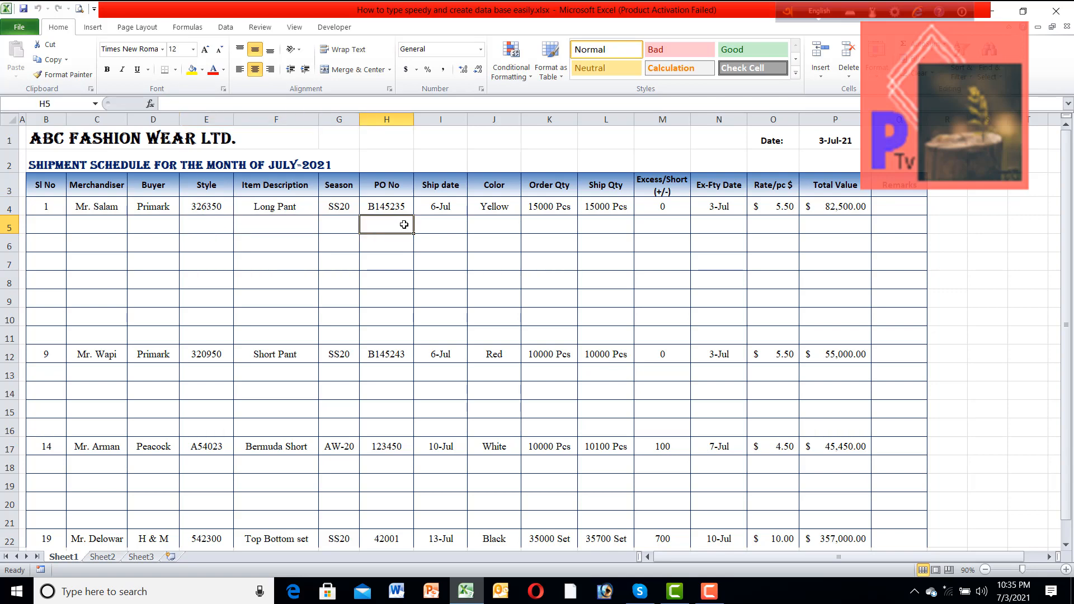
left_click(457, 224)
left_click(497, 223)
left_click(552, 222)
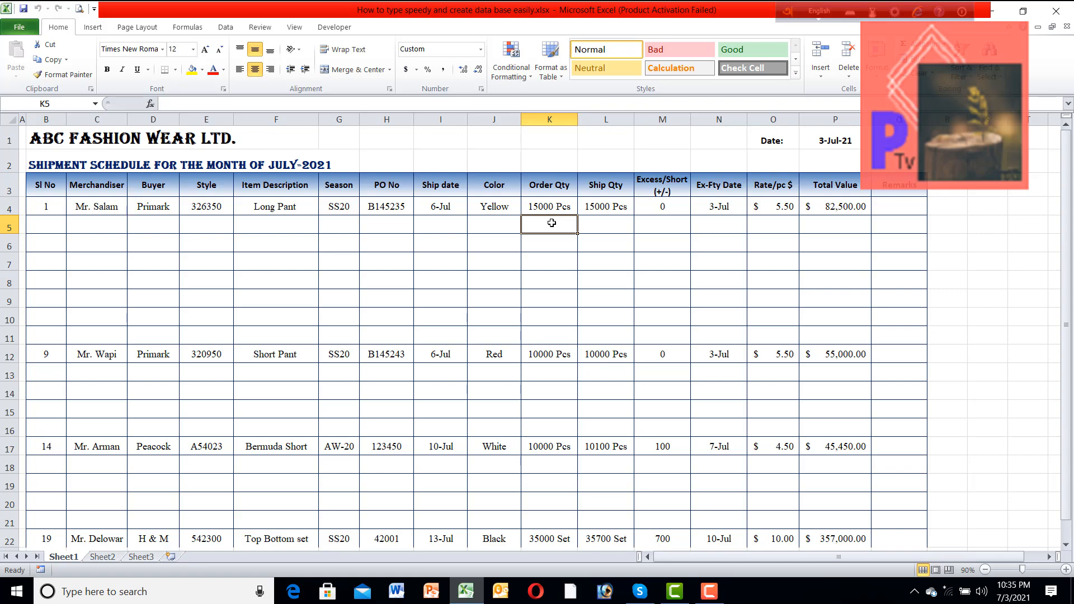
Inspect the formulas behind the first serial number in B4 and the date in P1.
left_click(49, 208)
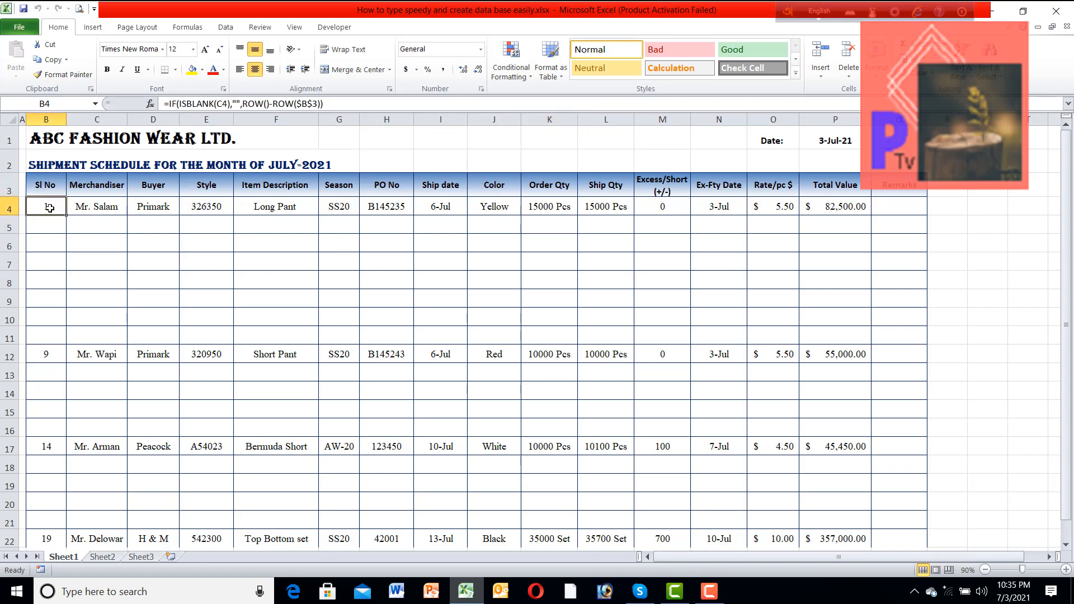
left_click(782, 142)
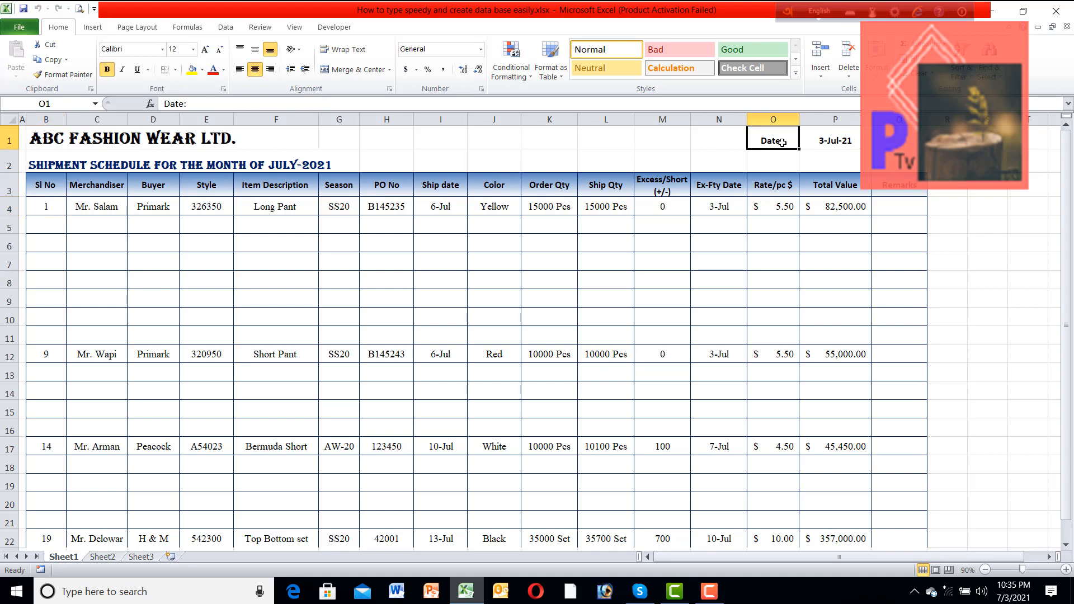
left_click(839, 144)
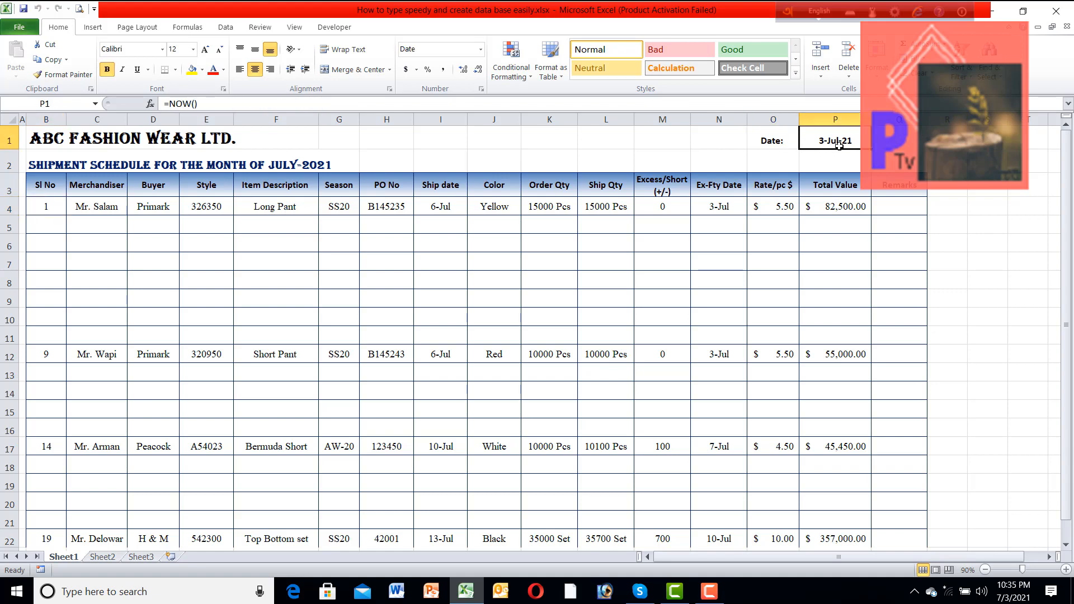
left_click_drag(791, 164, 848, 136)
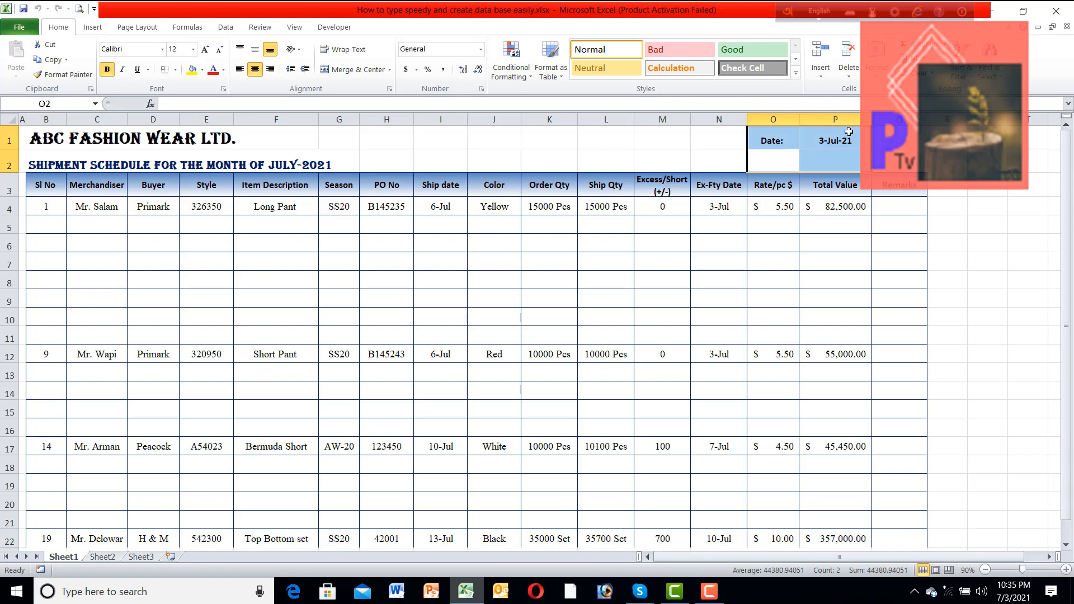
left_click(848, 133)
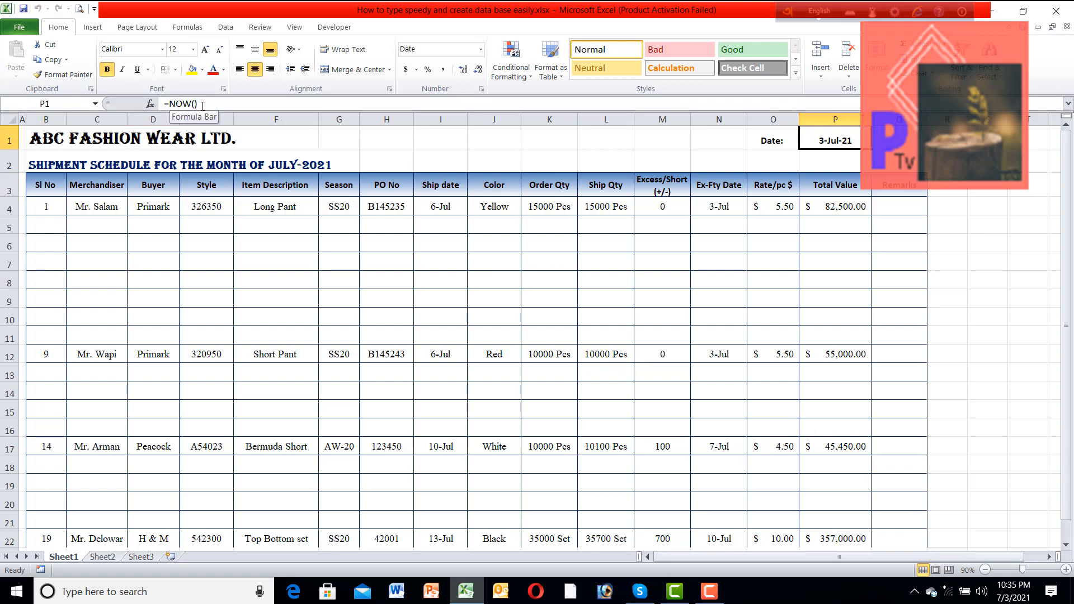
left_click(548, 160)
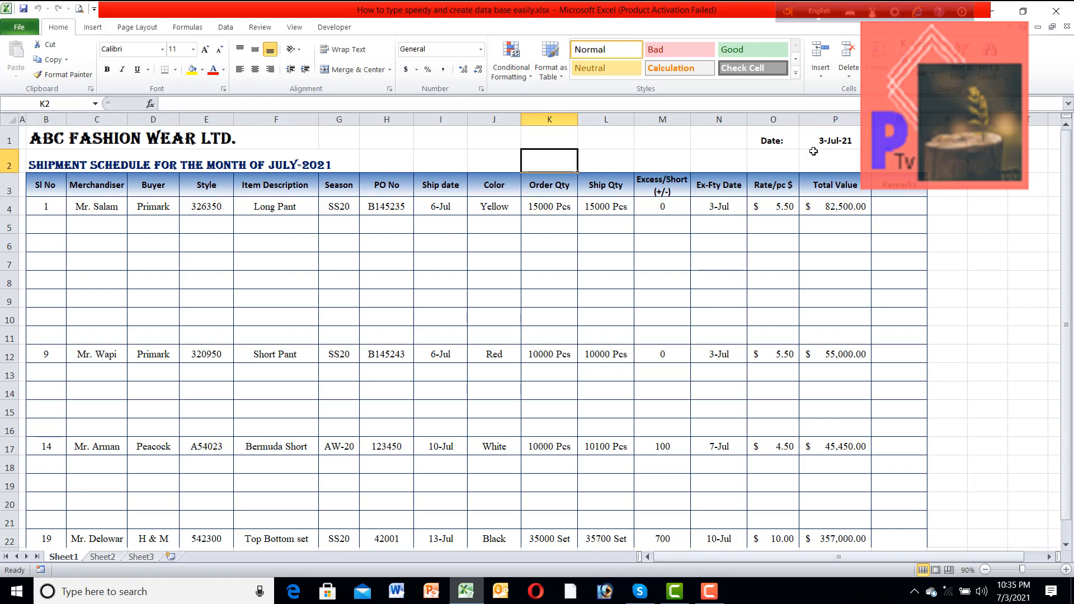
Enter the formula =NOW() in cell P1 beside the Date label.
left_click(832, 144)
type("=now")
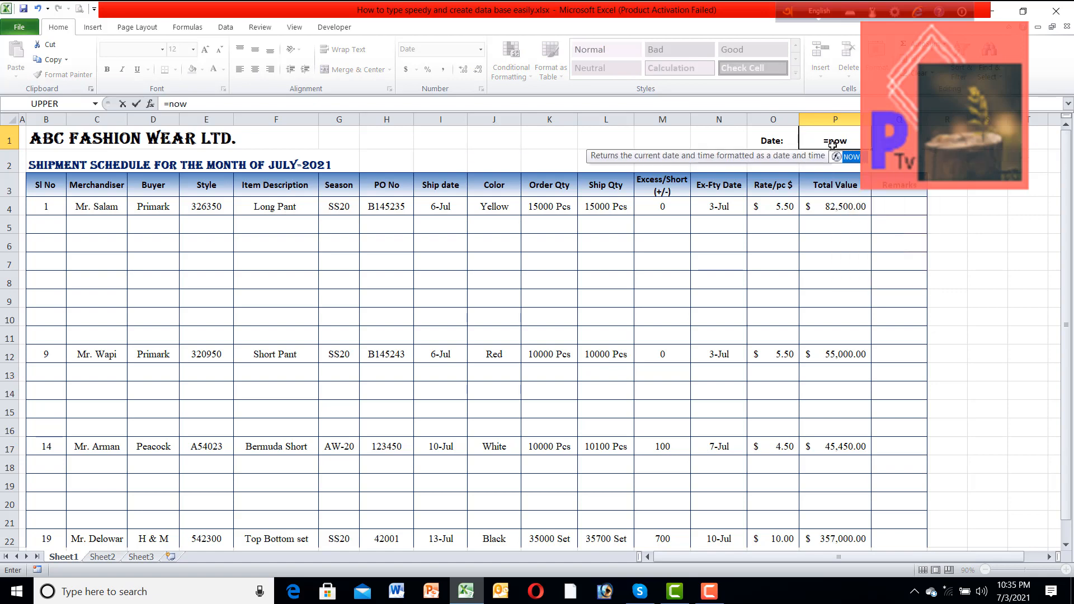
type("()")
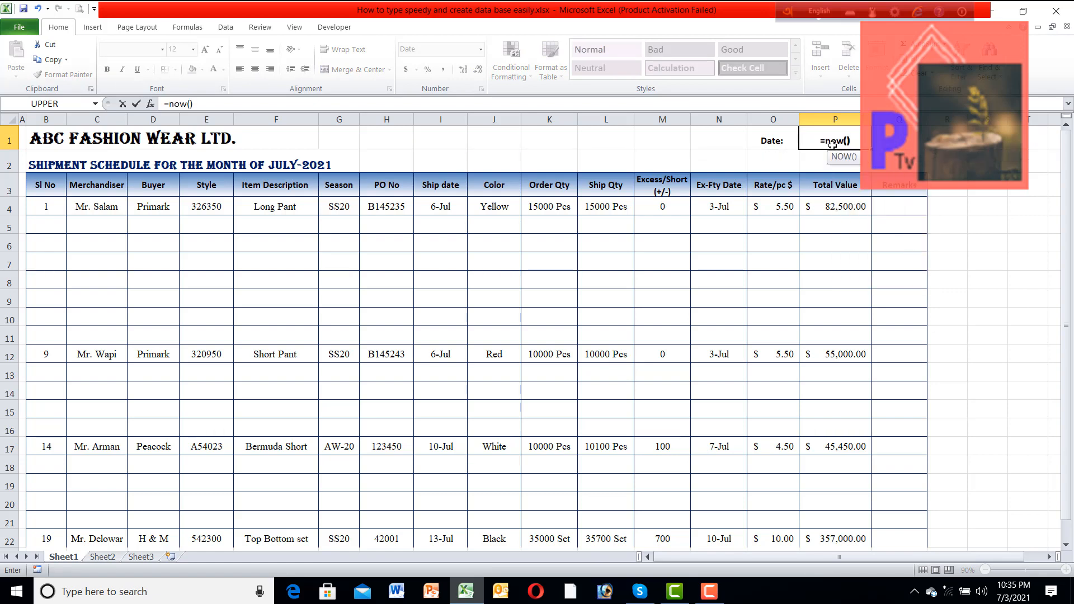
key("Return")
left_click(823, 139)
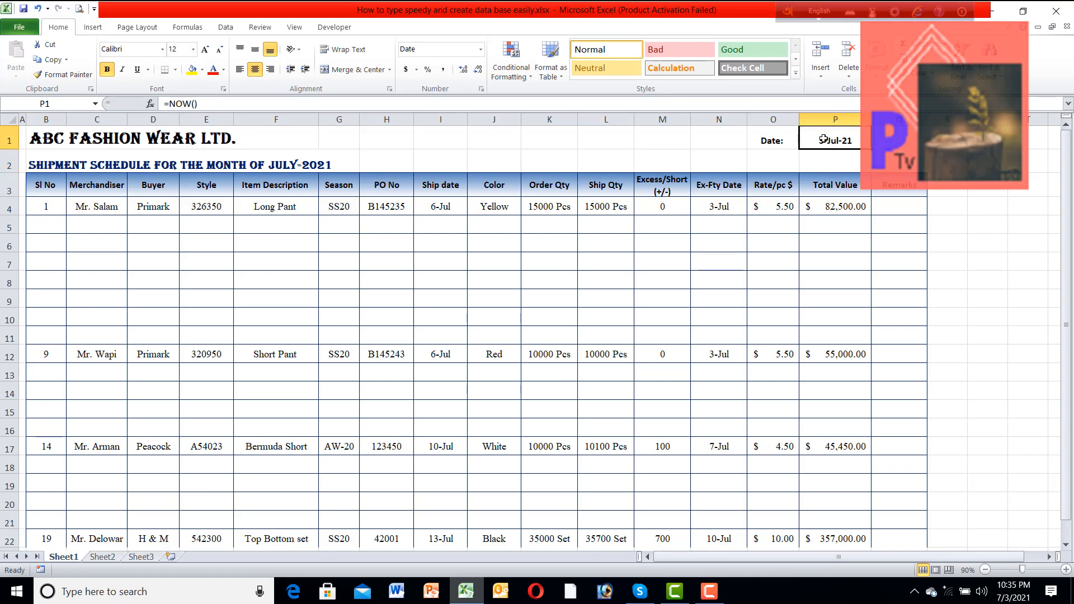
Format cell P1 with the Date category and the 14-Mar-01 type.
left_click(794, 156)
left_click(848, 140)
right_click(847, 141)
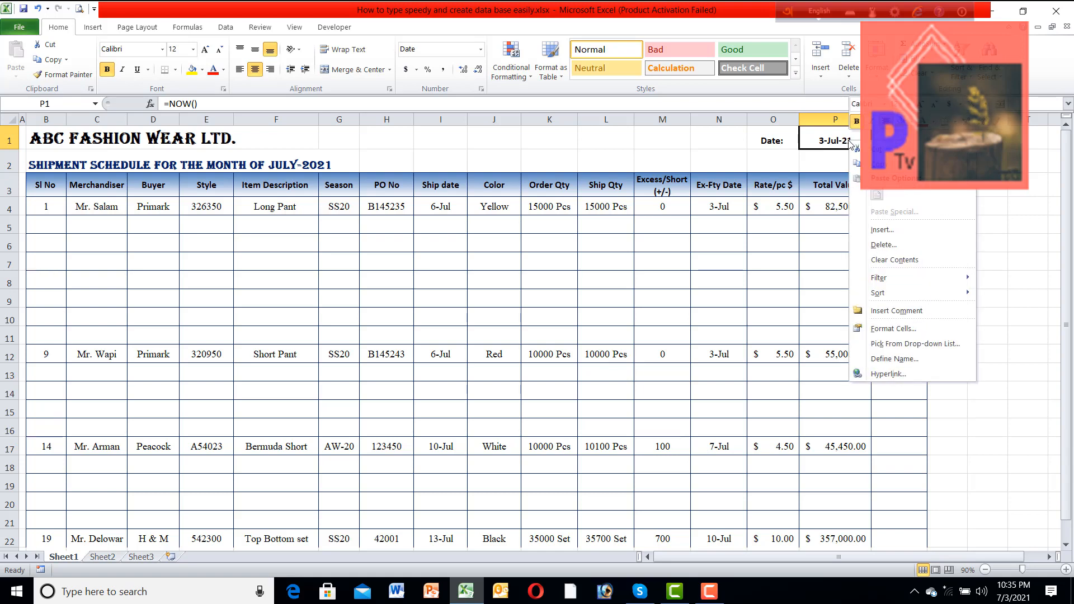
left_click(892, 330)
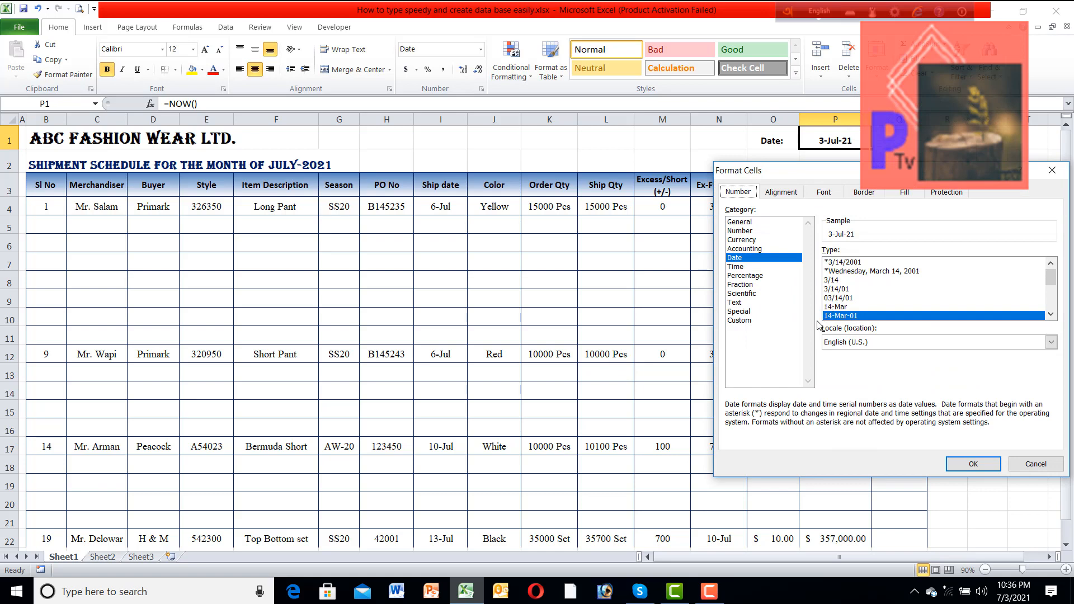
left_click(833, 299)
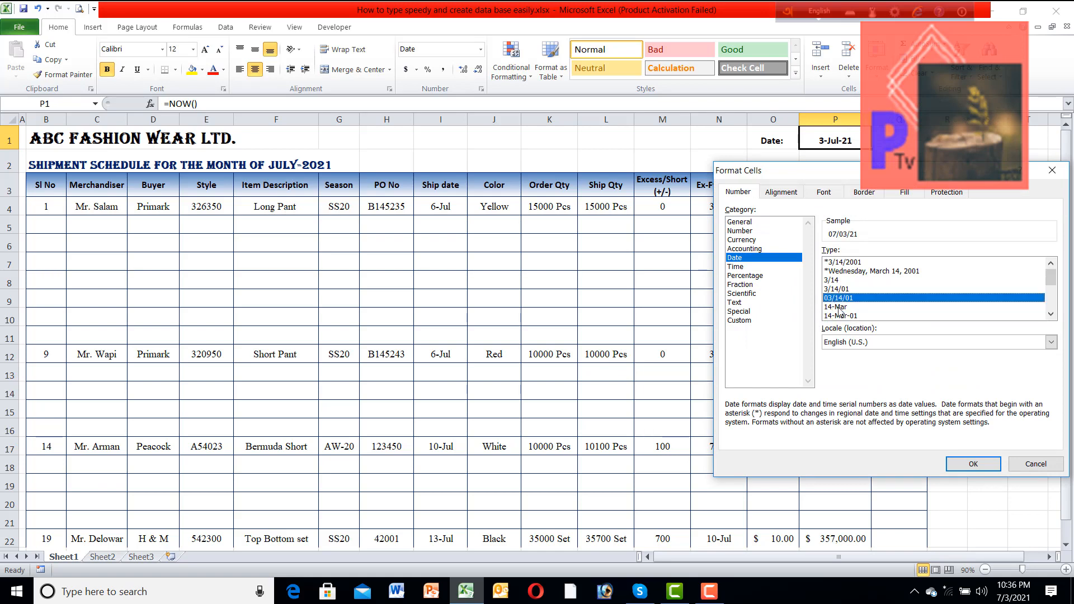
left_click(846, 317)
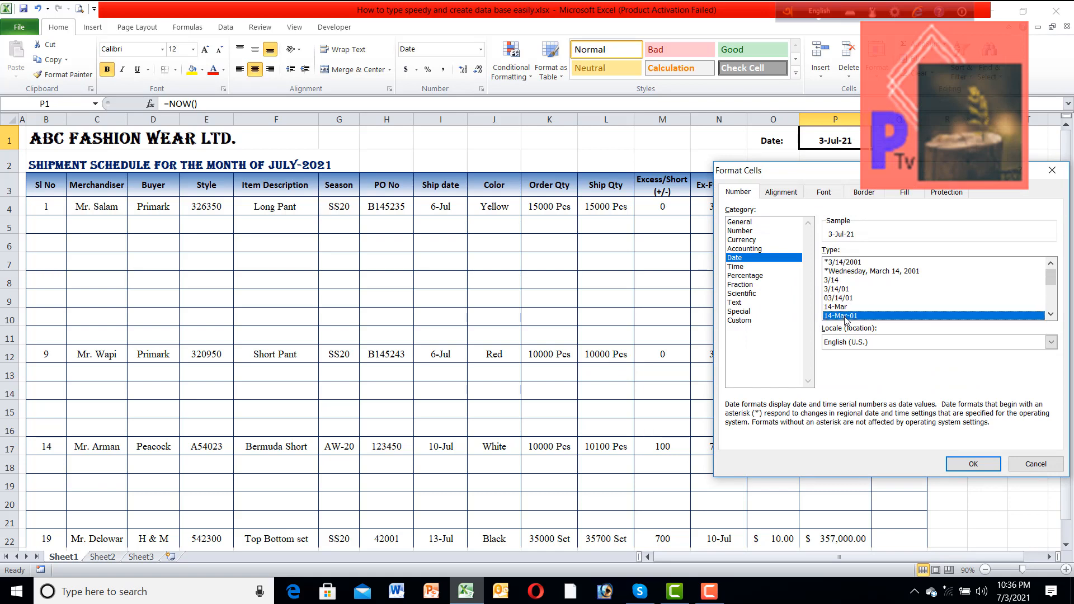
left_click(971, 465)
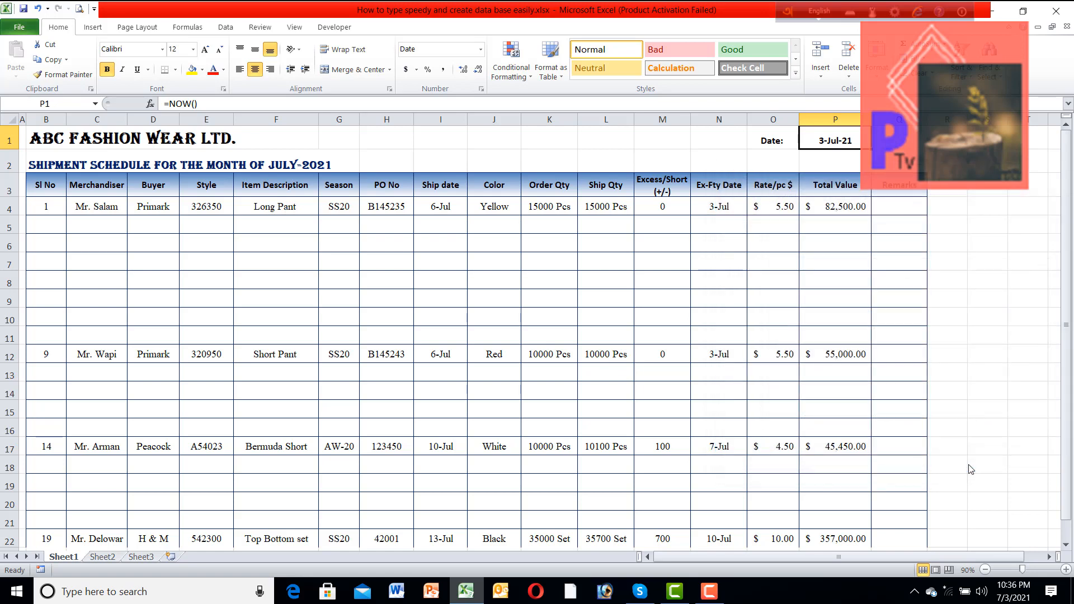
Fill the serial number formula from B4 down into B5.
left_click(604, 255)
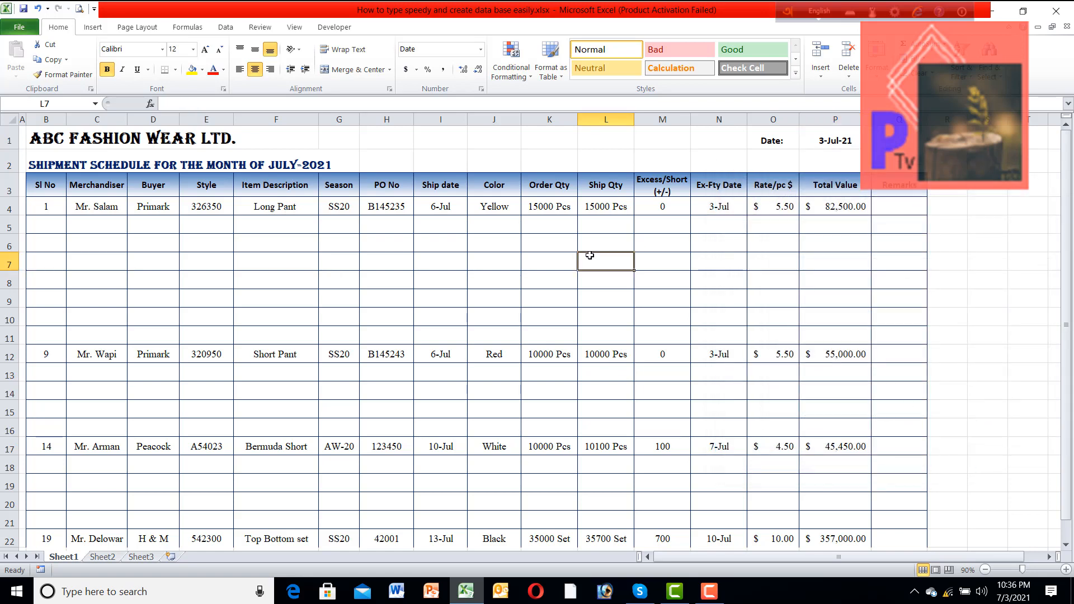
left_click(42, 208)
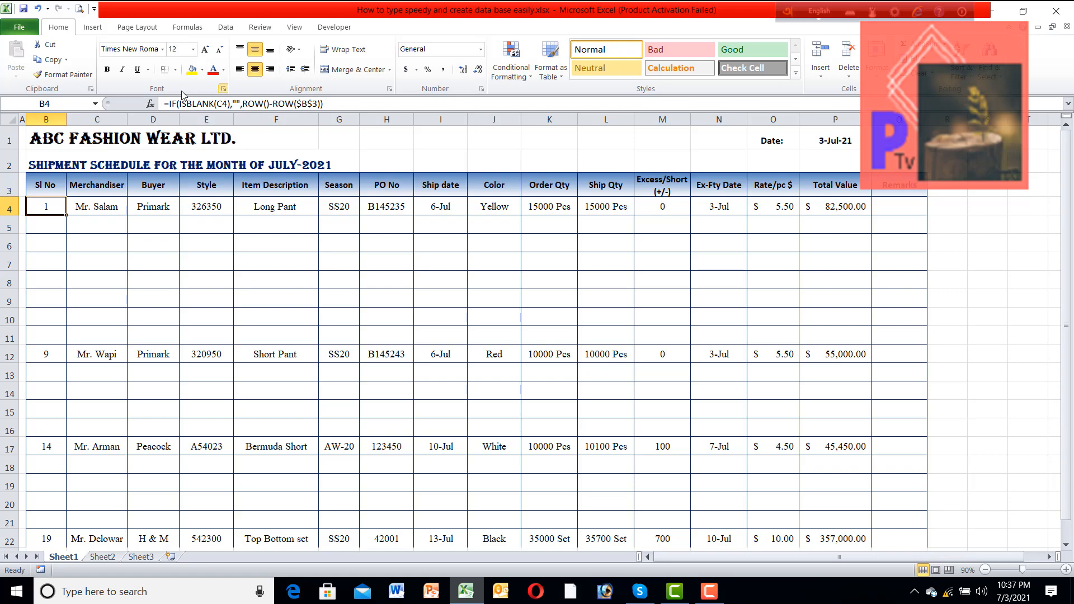
left_click(41, 230)
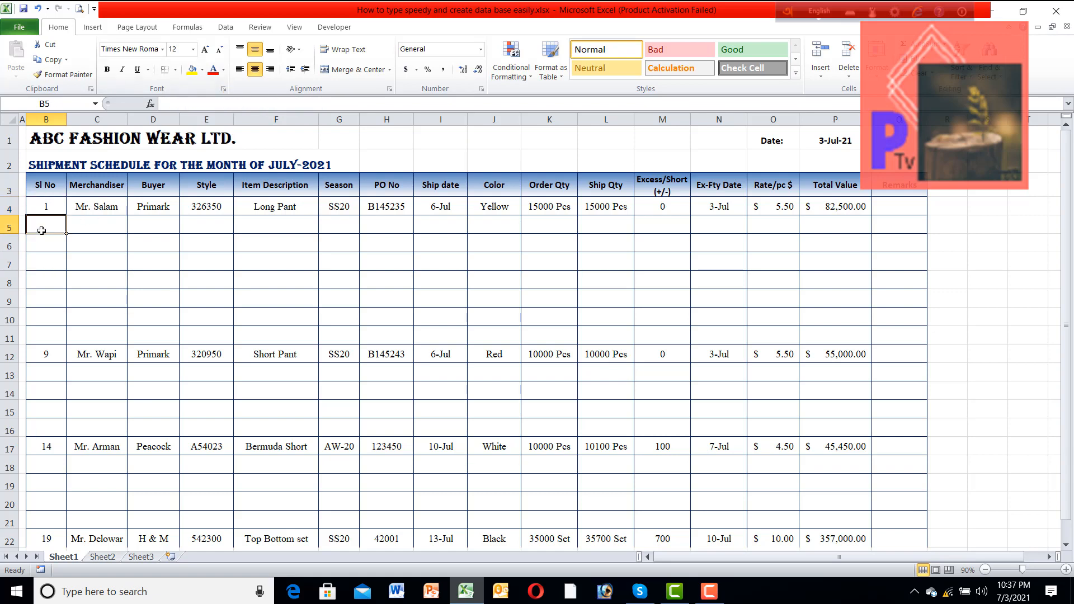
key("ctrl+d")
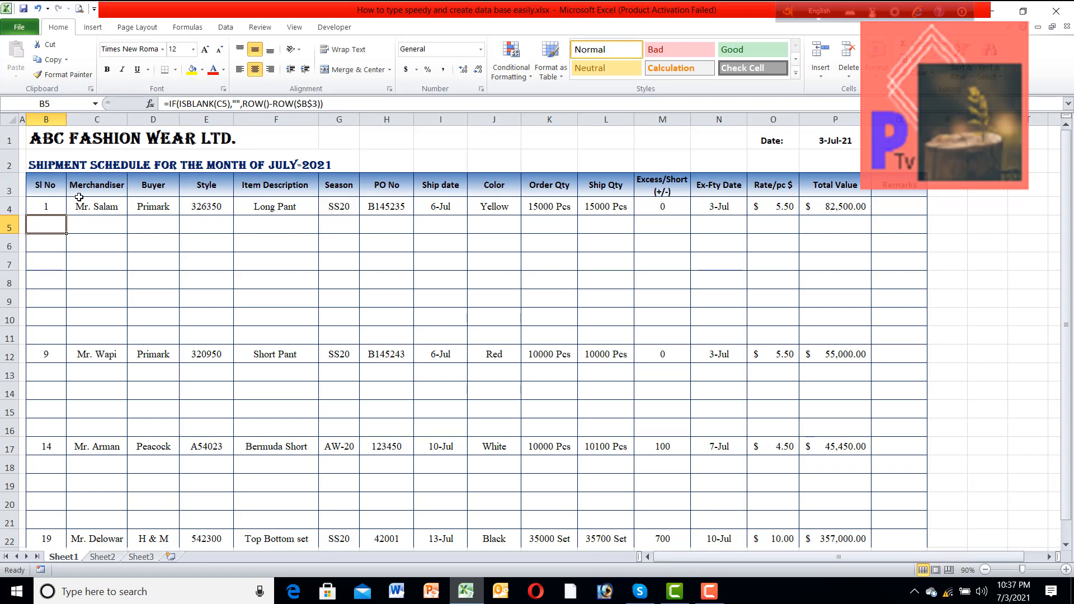
left_click(59, 206)
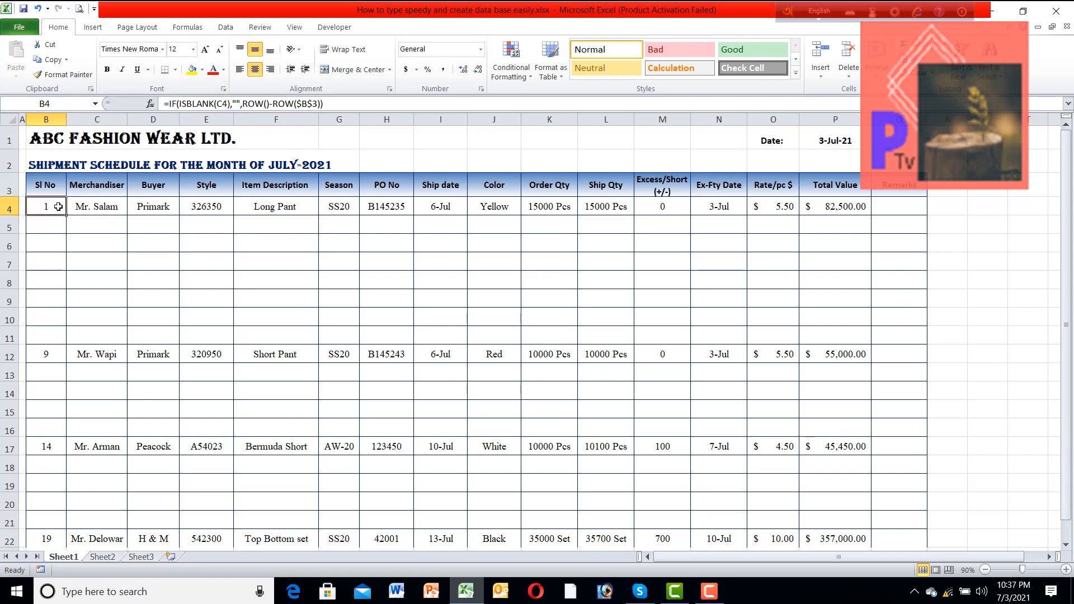
key("shift+Down")
key("shift+Down")
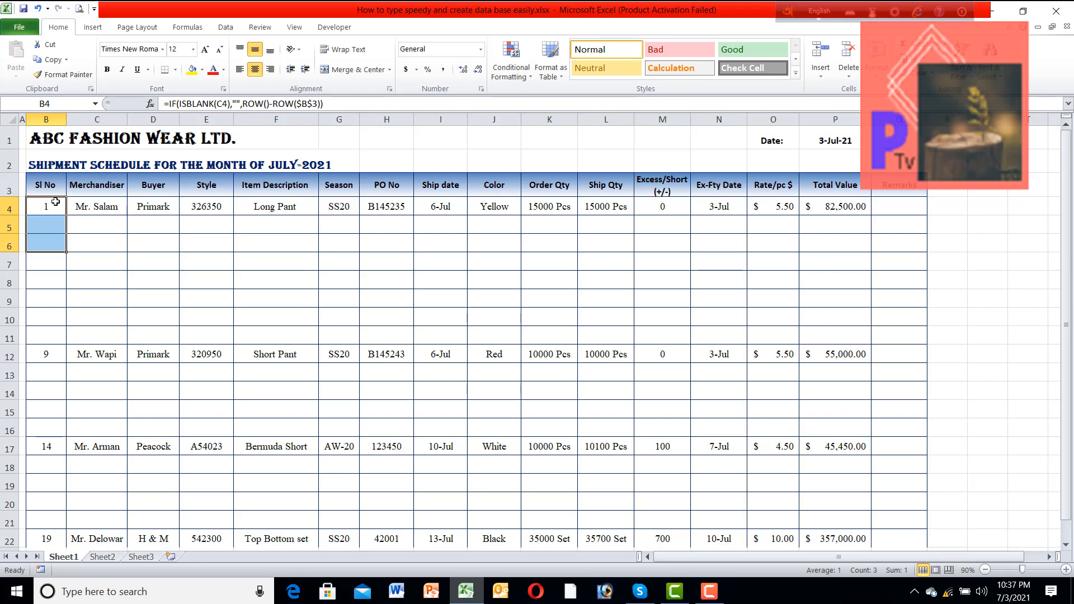
left_click(49, 228)
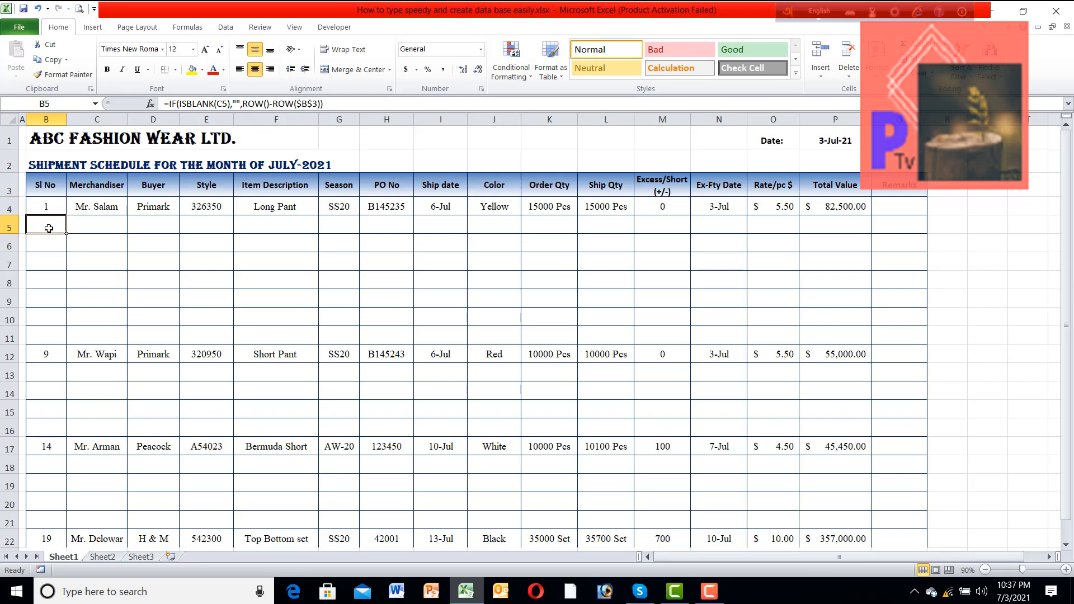
Enter the formula =IF(ISBLANK(C4),"",ROW()-ROW(B3)) in cell B4 for the first serial number.
left_click(50, 208)
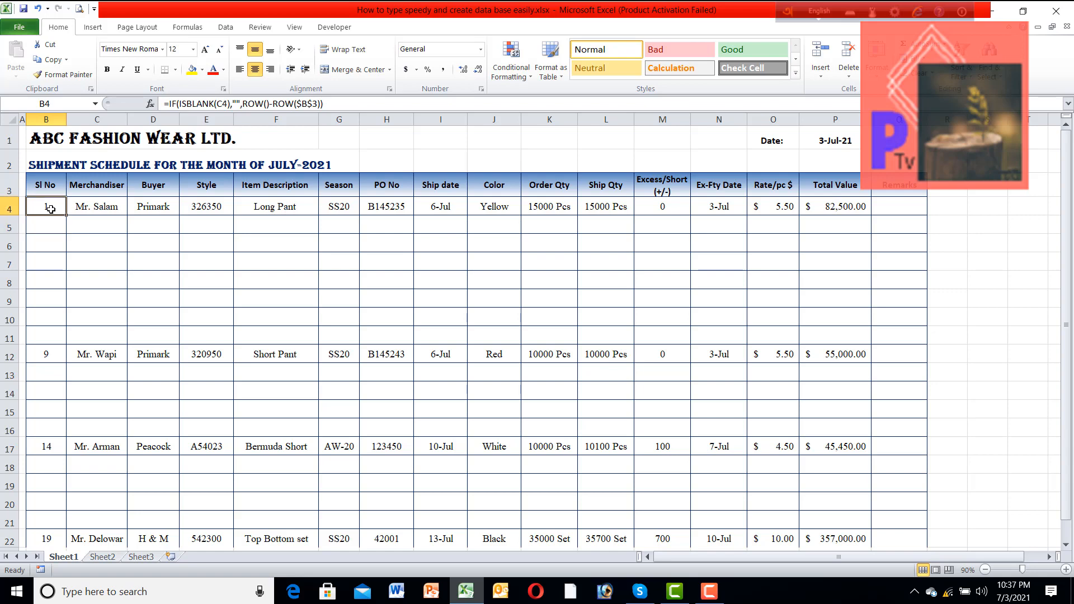
type("=")
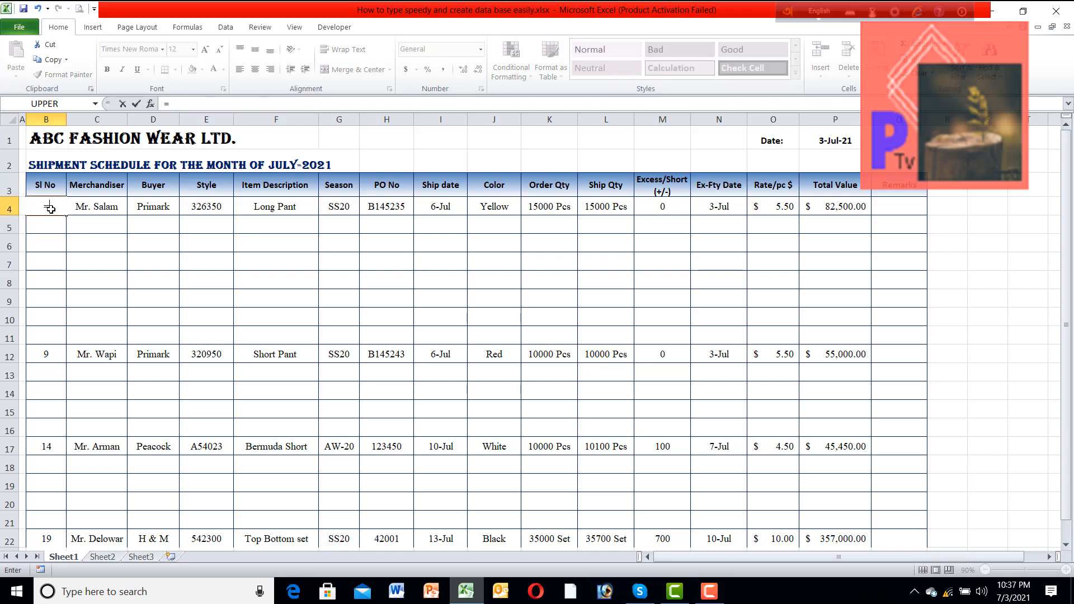
type("if(")
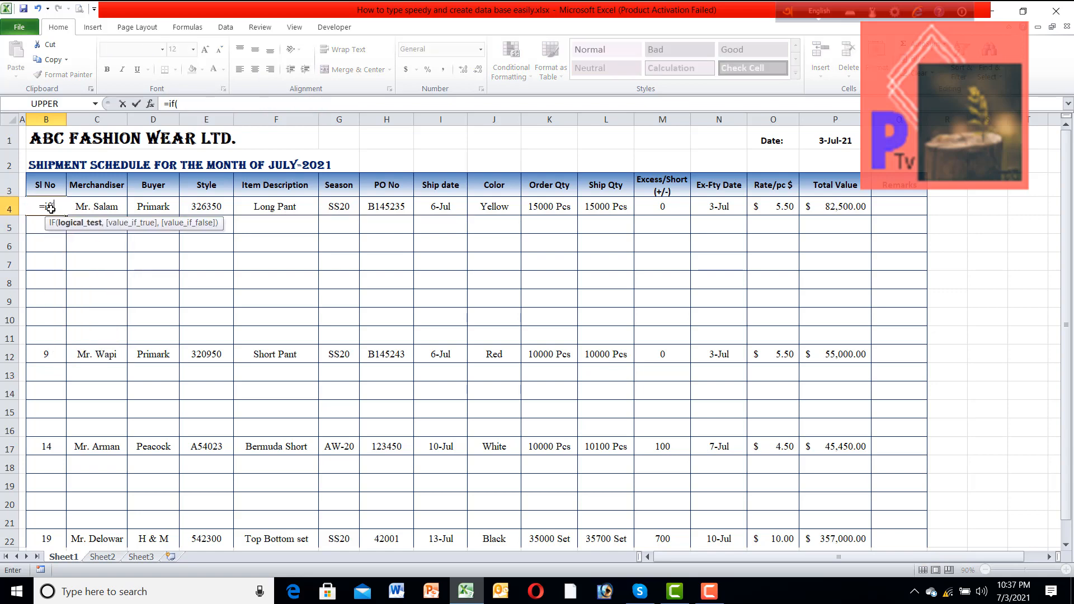
type("is")
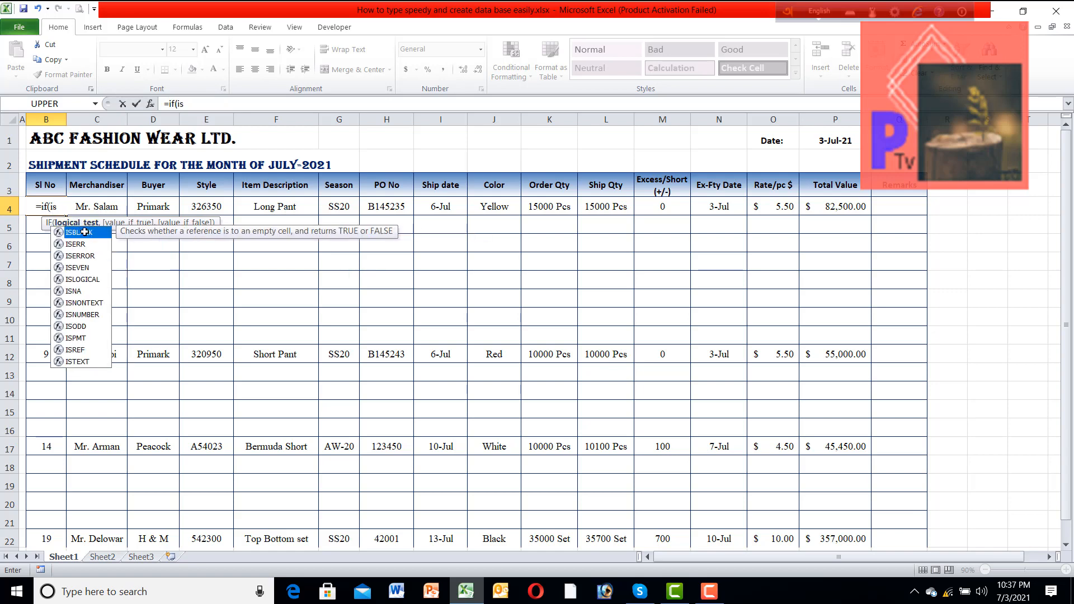
double_click(85, 233)
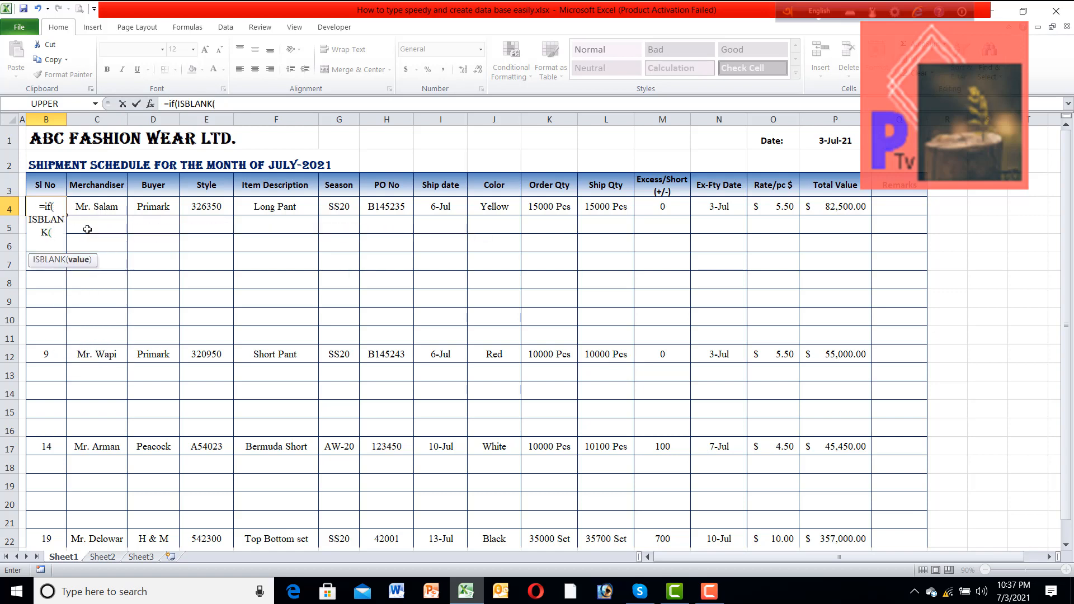
left_click(109, 207)
left_click(245, 101)
type(")")
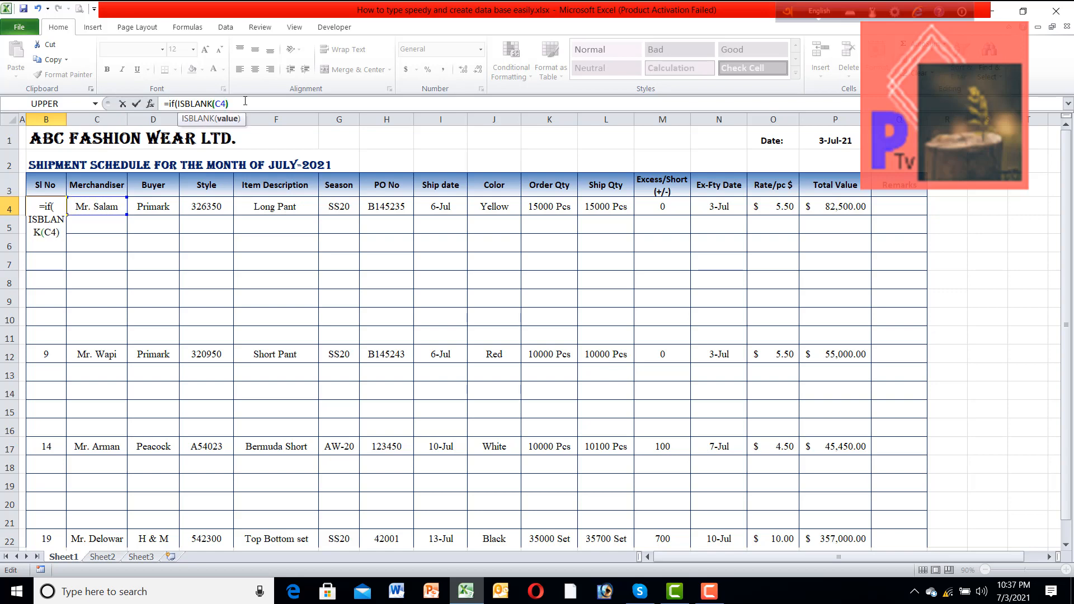
type(",")
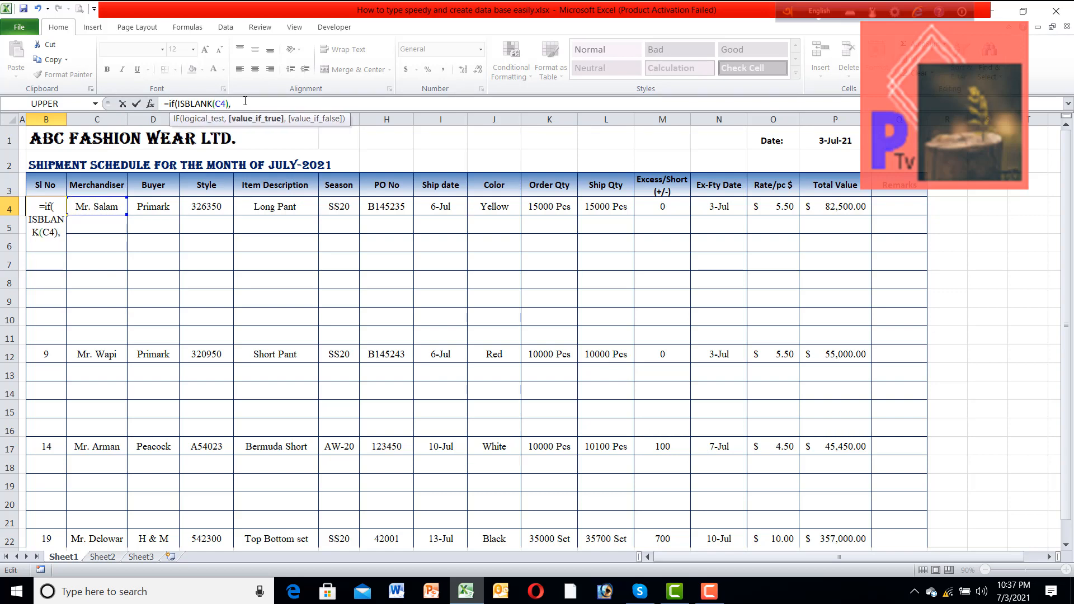
type("\"\"ROW")
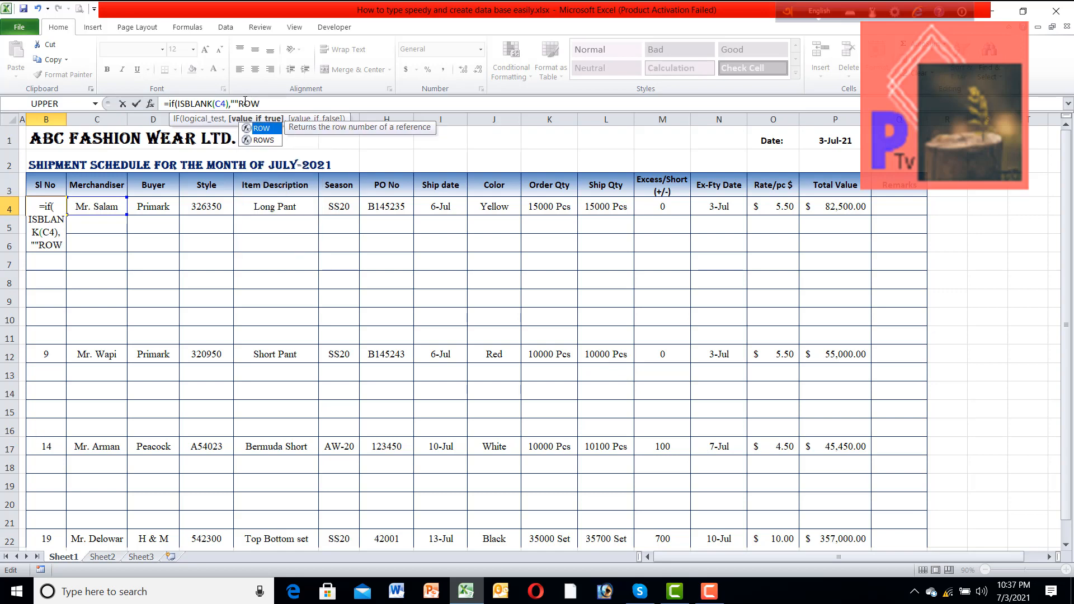
type("()")
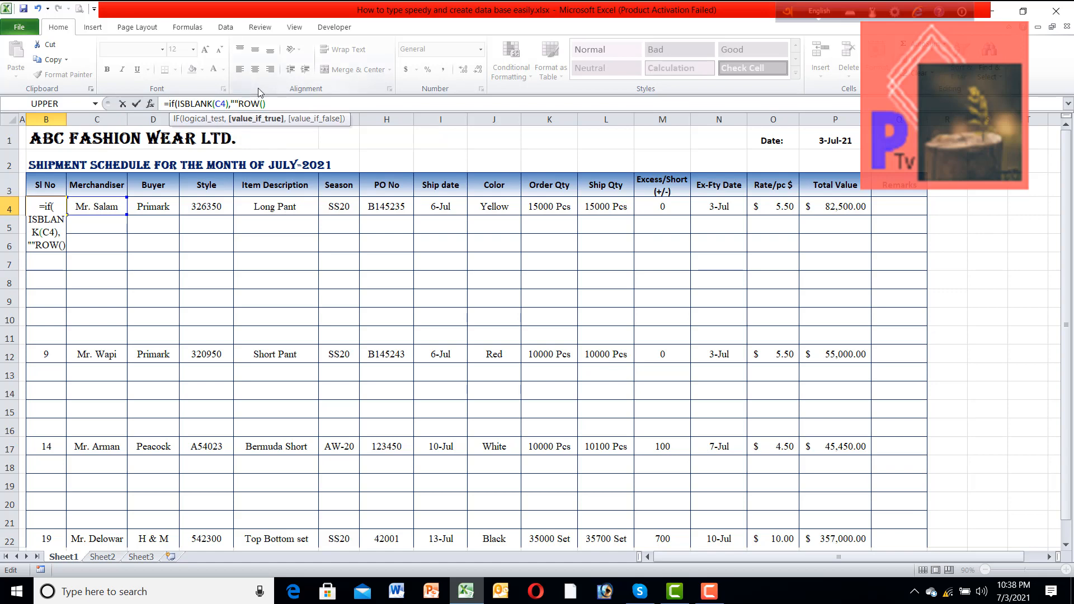
key("Left")
key("Left")
key("Left")
key("Left")
key("Left")
type(",ROW()")
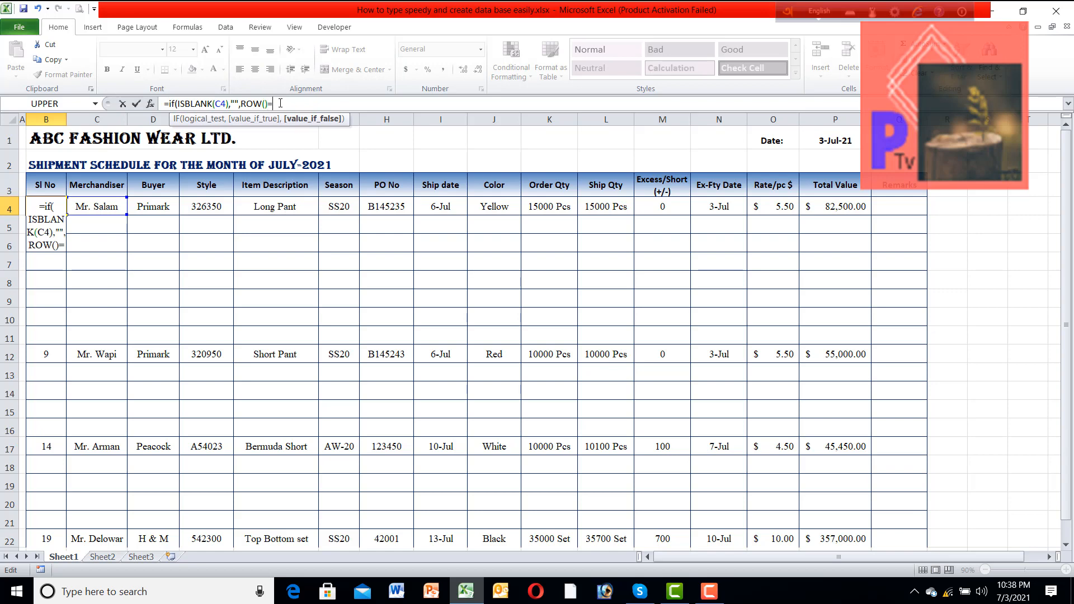
type("-ROW")
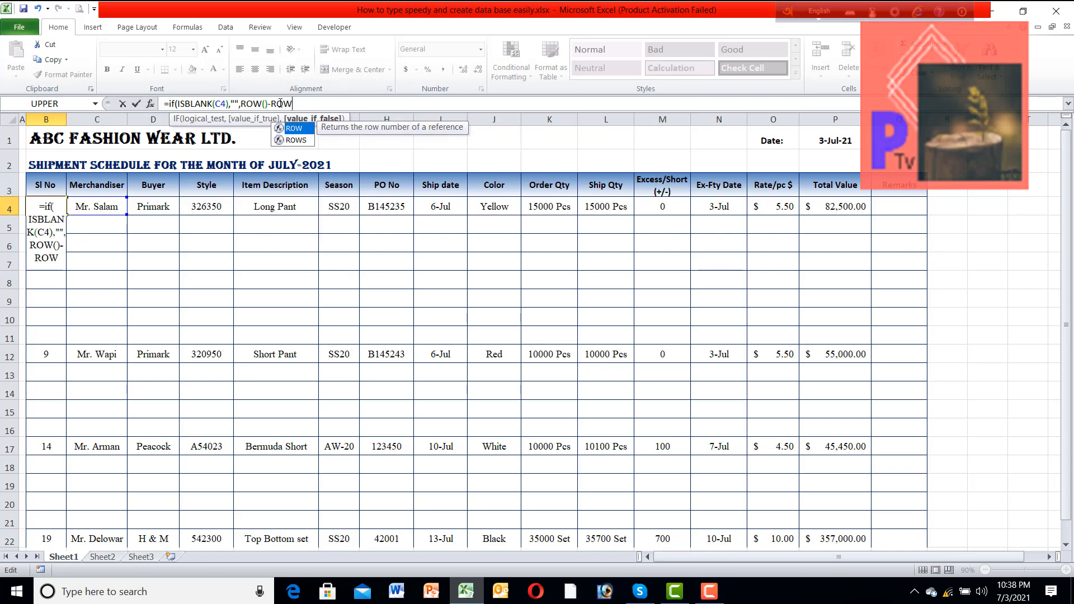
type("(")
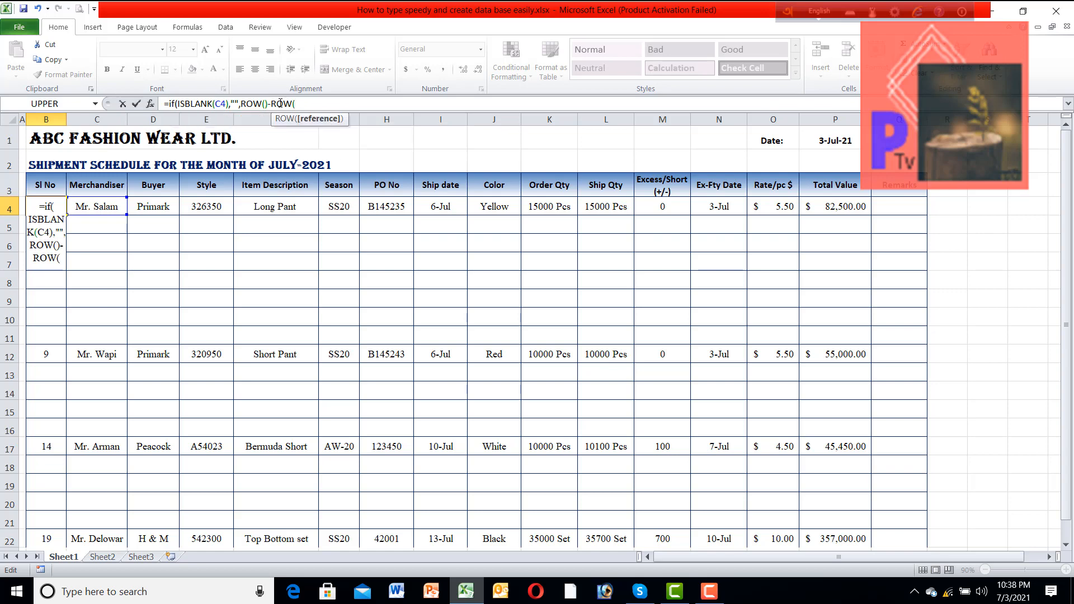
left_click(51, 186)
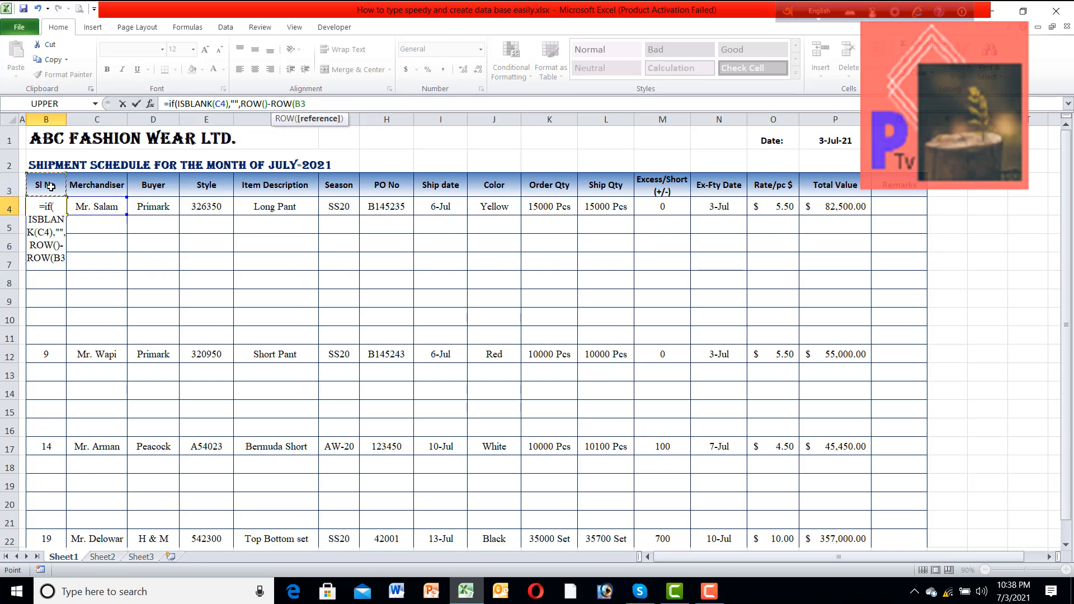
type(")")
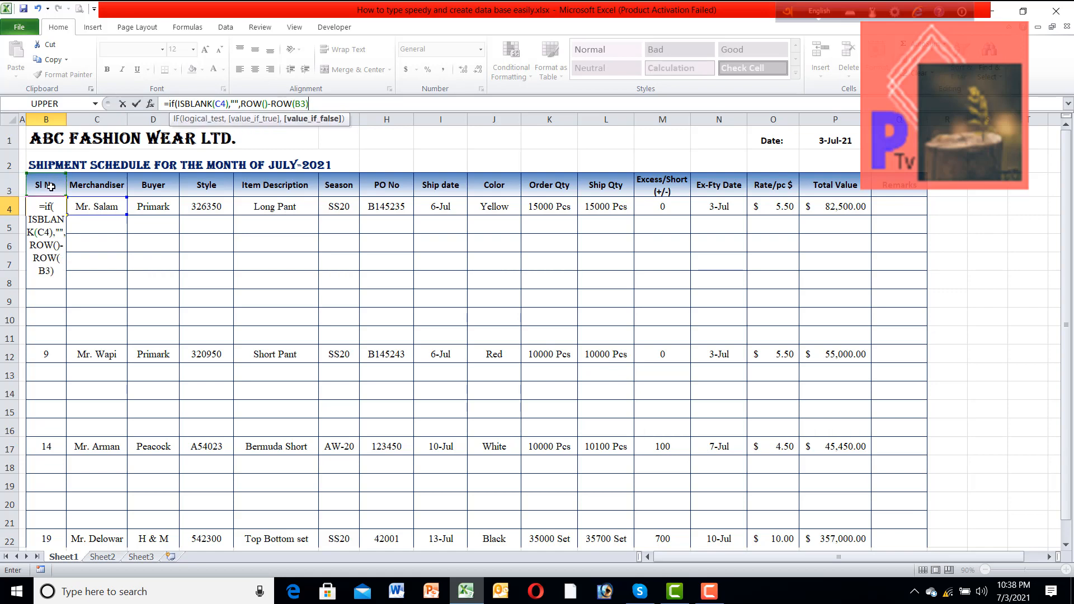
type(")")
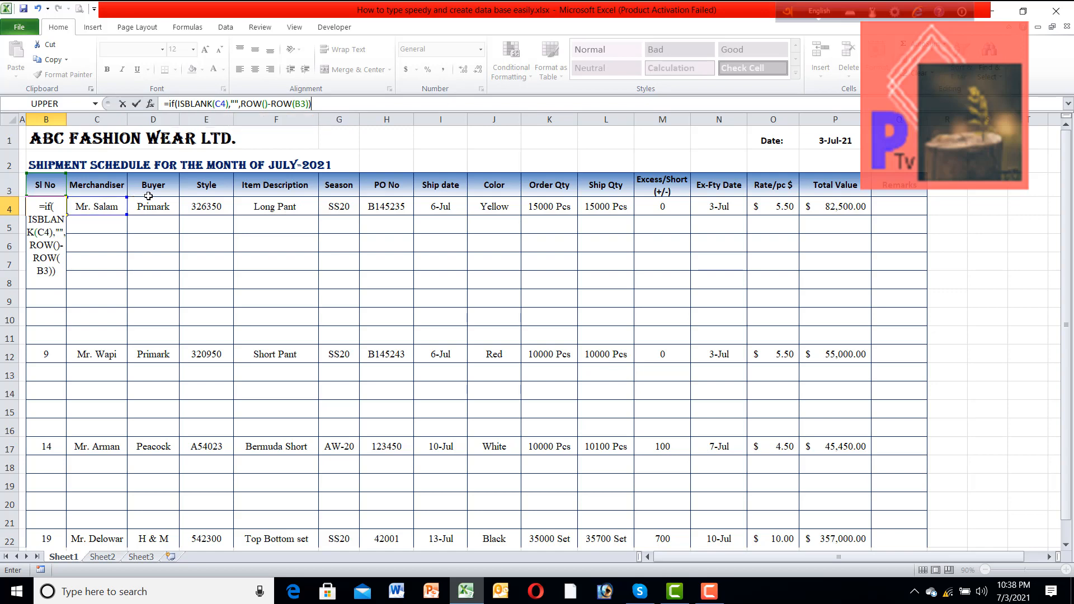
key("Return")
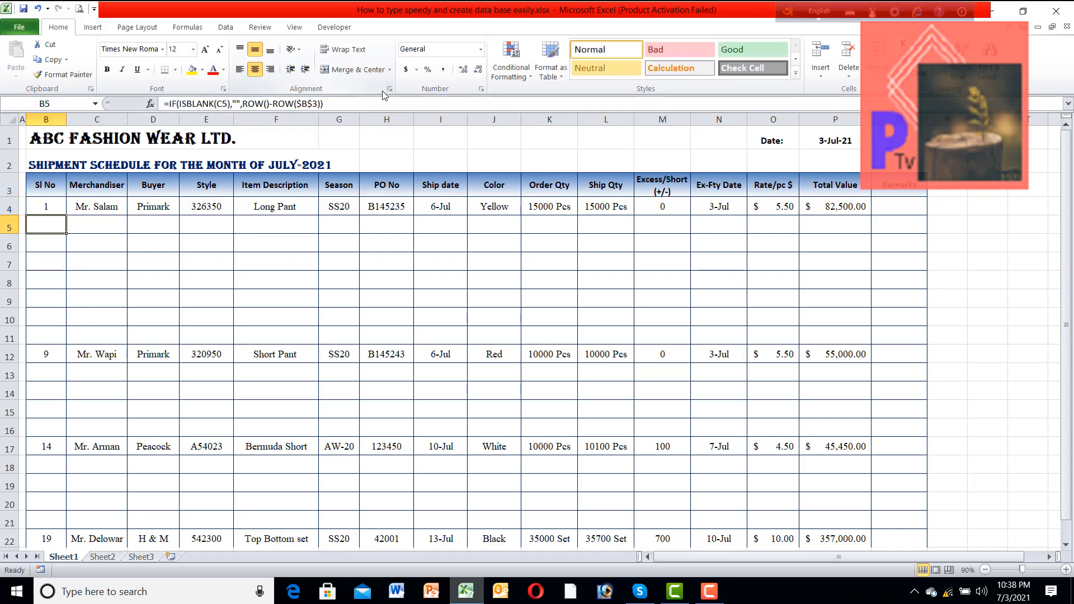
Fill the serial number formula with its relative B3 reference from B4 down to B22.
left_click(51, 208)
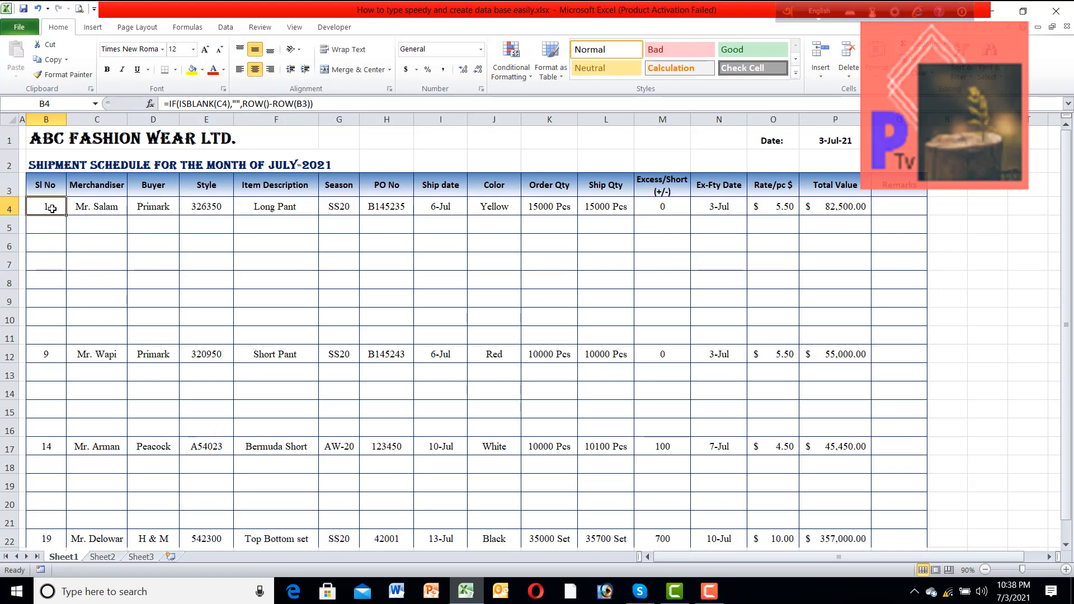
left_click_drag(66, 215, 58, 501)
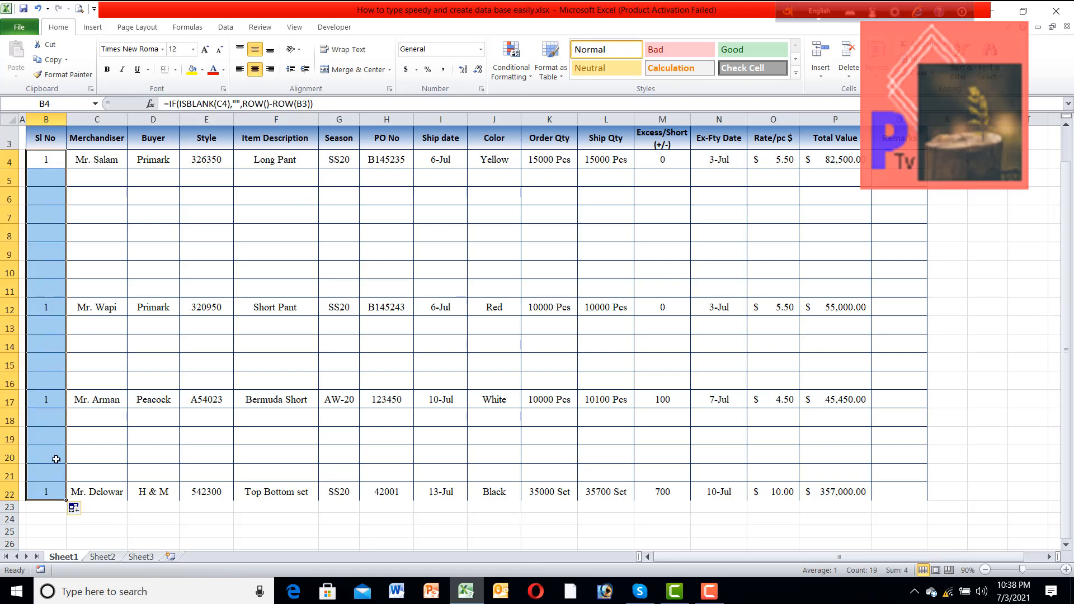
left_click(92, 250)
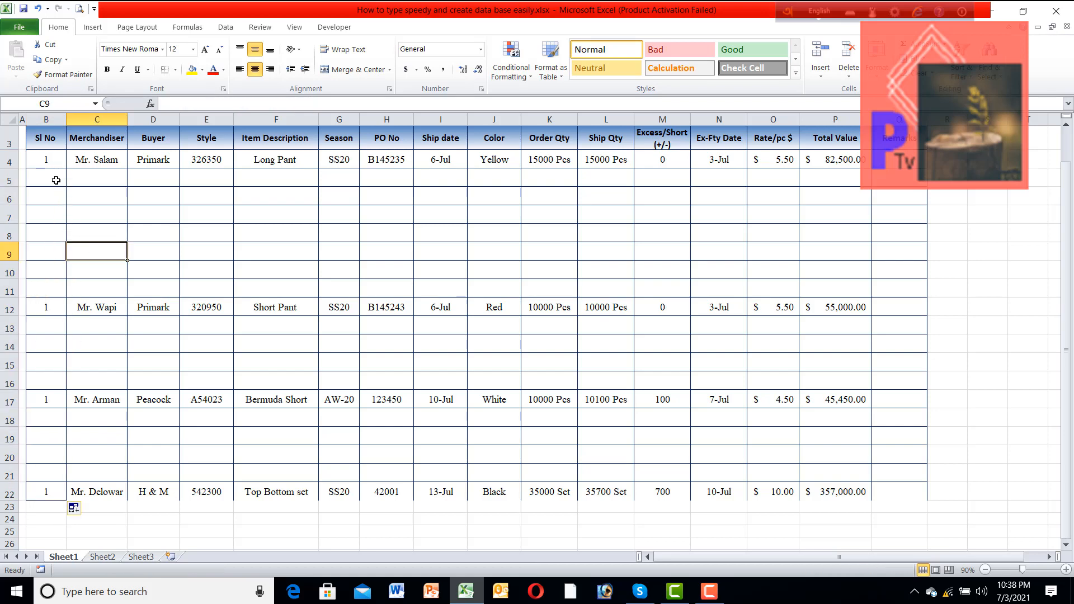
Change the B3 reference in cell B4's serial number formula to the absolute reference $B$3.
left_click(56, 159)
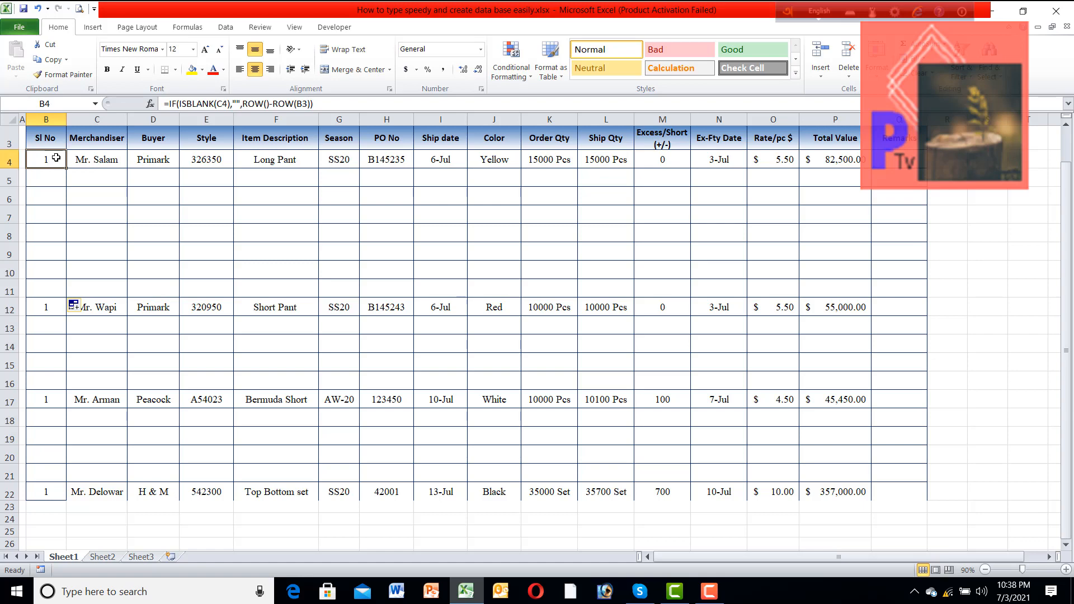
left_click(298, 105)
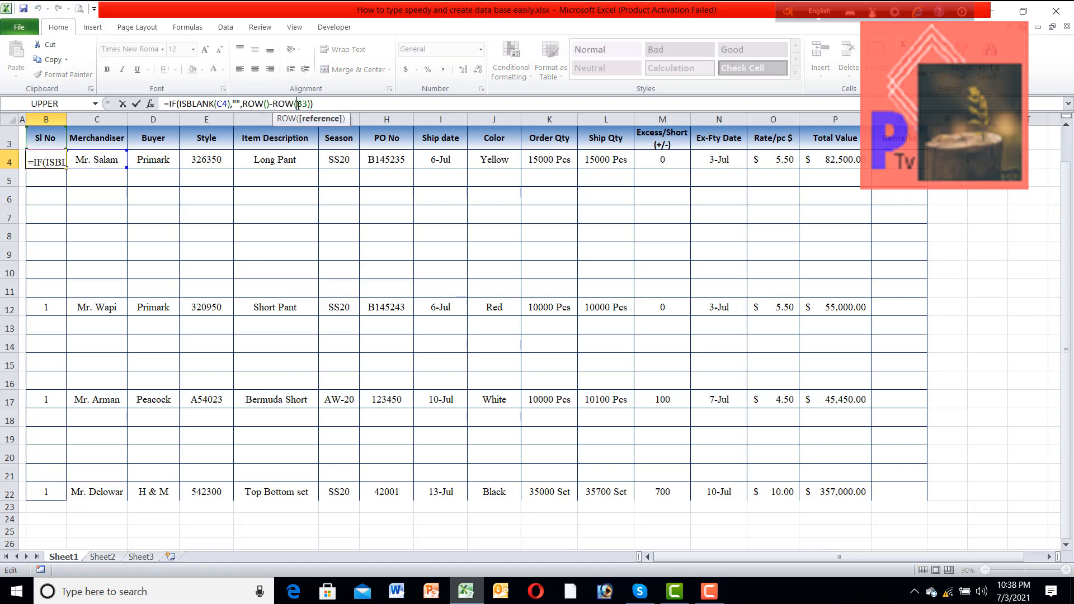
type("$")
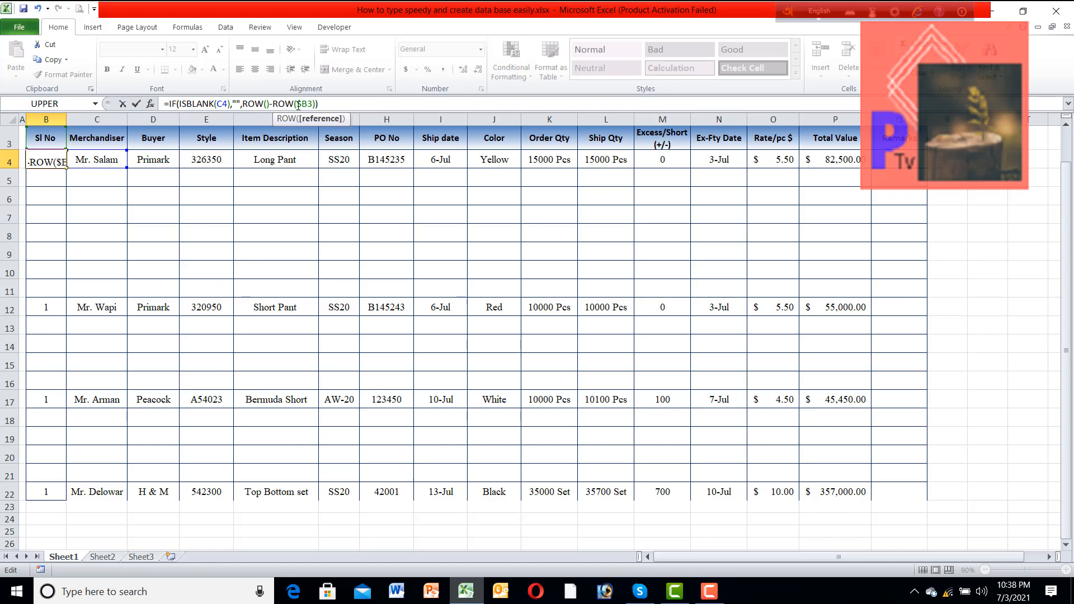
left_click(307, 103)
type("$")
key("Return")
Fill the serial number formula with the absolute reference from B4 down to B22.
left_click(47, 162)
left_click_drag(58, 165, 54, 506)
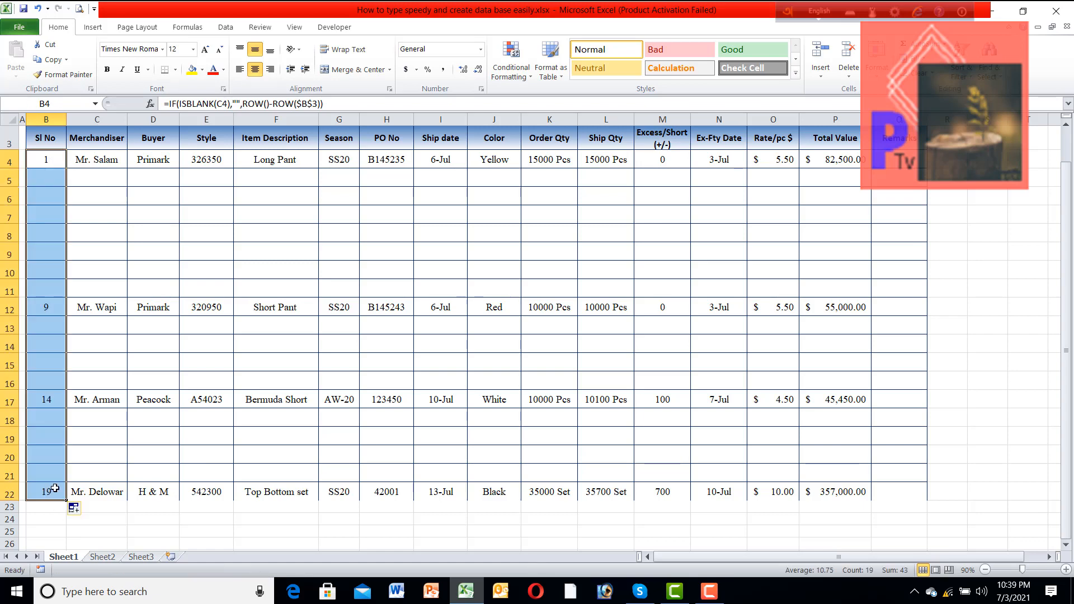
left_click(90, 203)
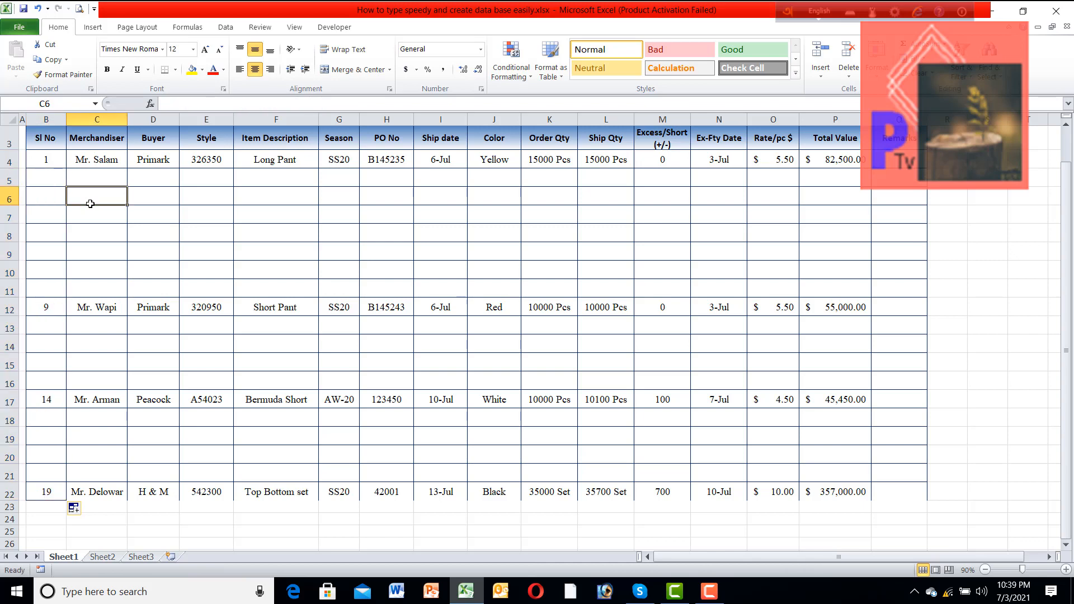
Examine the row 4 entries from Buyer through Ship Qty, comparing the filled Order Qty cell with the empty ones below.
left_click(167, 162)
left_click(222, 167)
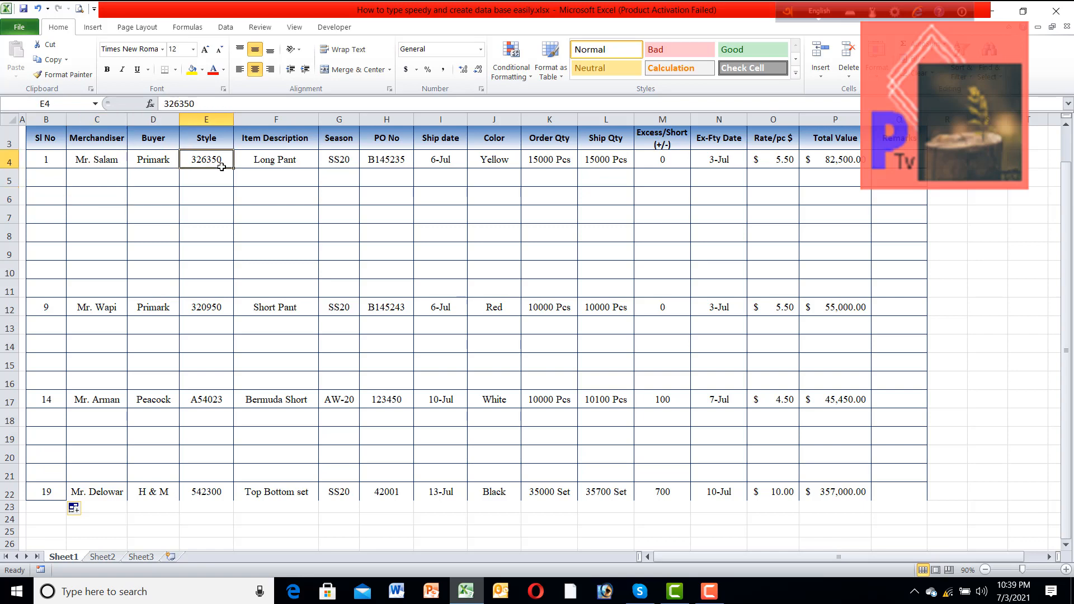
left_click(254, 162)
left_click(339, 158)
left_click(390, 161)
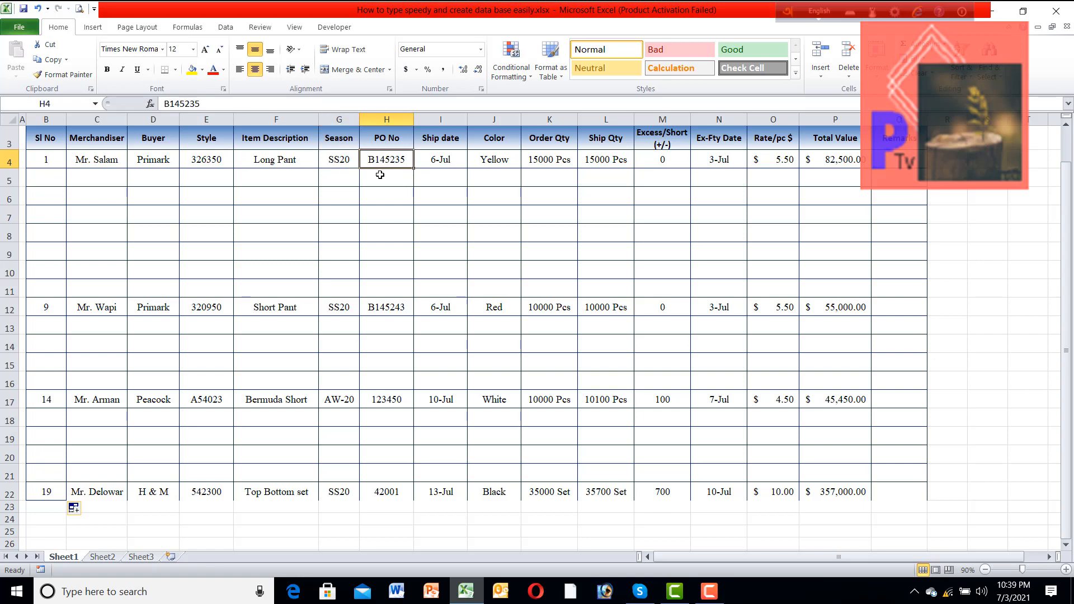
left_click(445, 163)
left_click(492, 163)
left_click(551, 160)
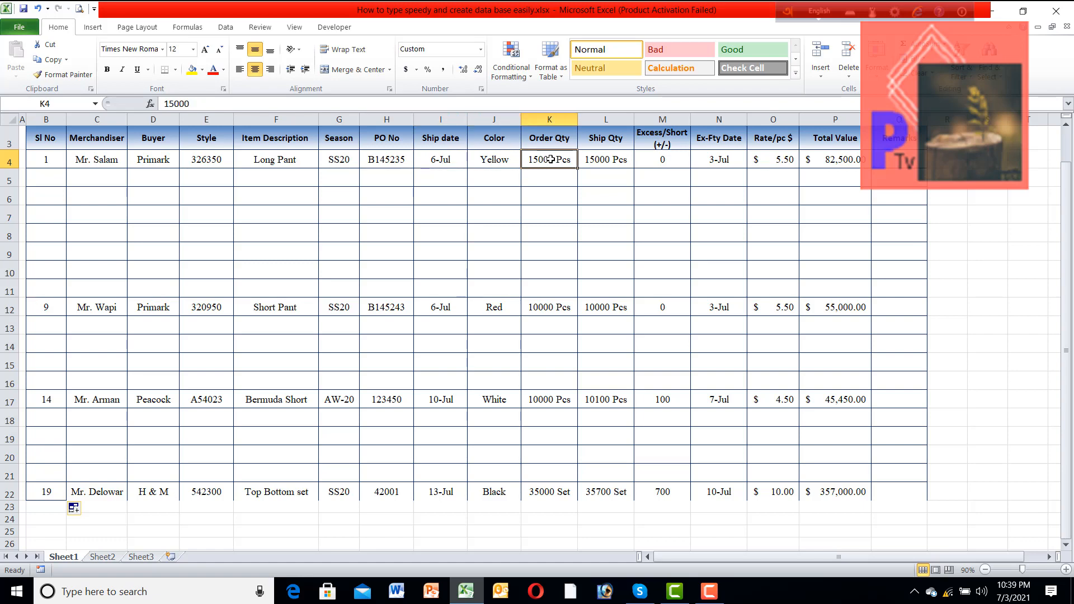
left_click(600, 161)
left_click(548, 193)
left_click(554, 162)
left_click(550, 184)
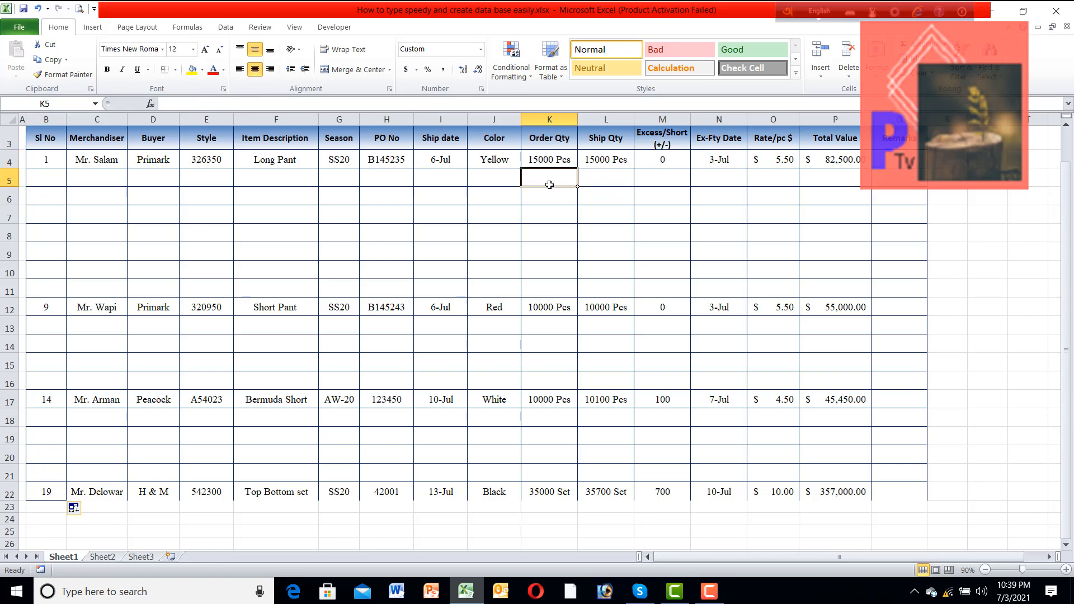
Apply the custom number format 0 to the Order Qty, Ship Qty and Excess/Short cells from row 4 down to row 26.
left_click(564, 161)
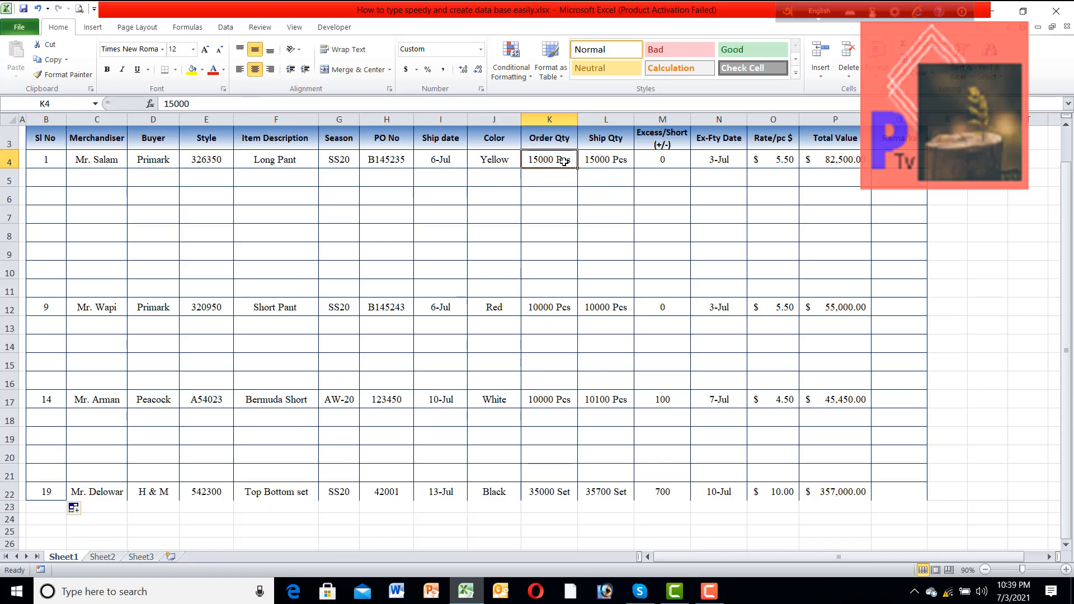
key("shift+Right")
key("shift+Right")
key("shift+Right")
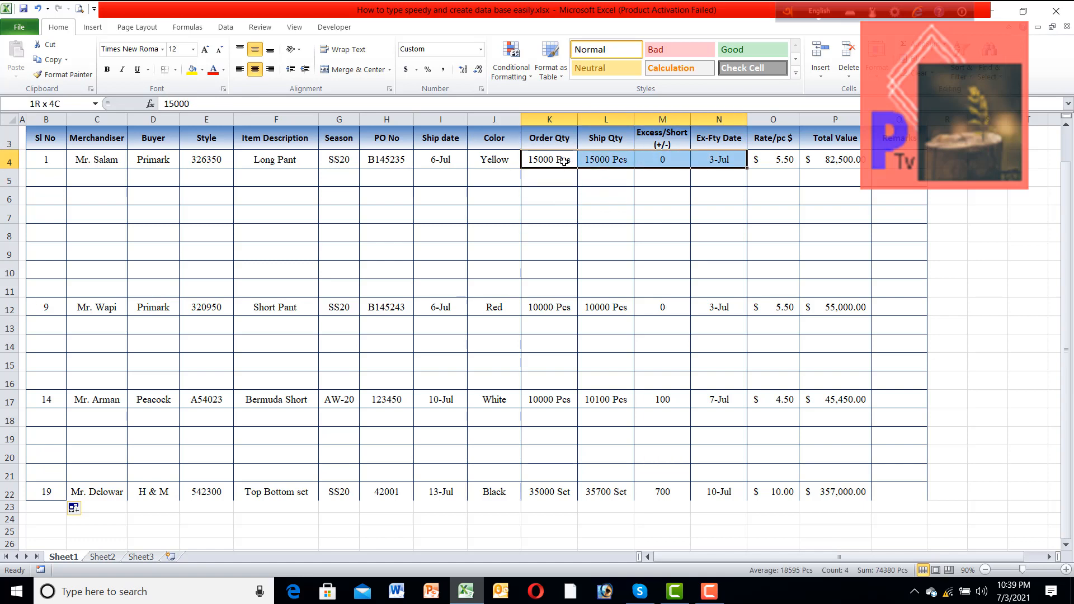
key("shift+Left")
key("shift+Left")
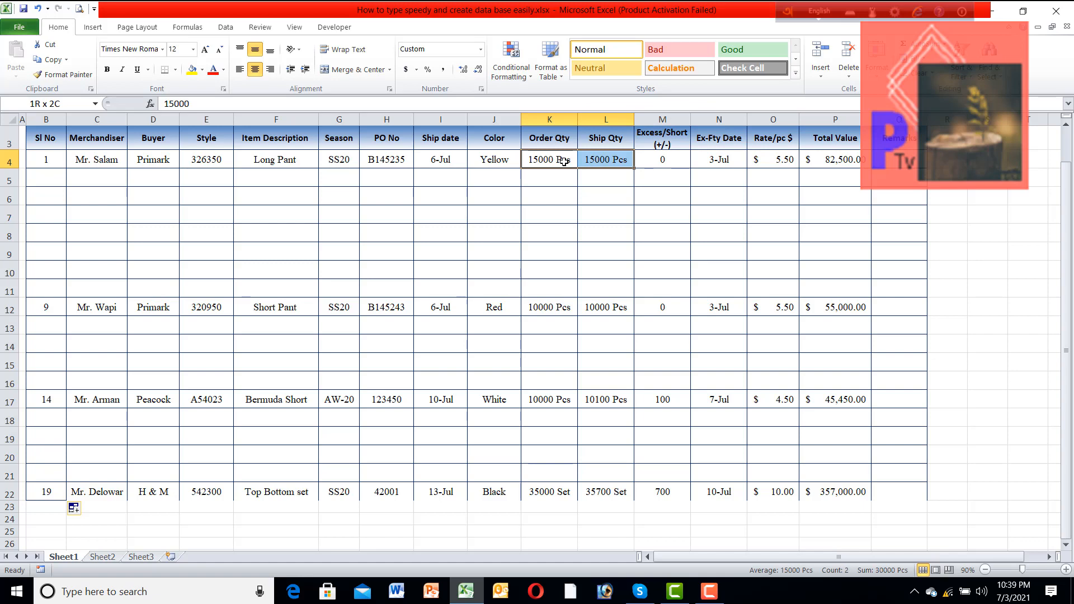
key("shift+Right")
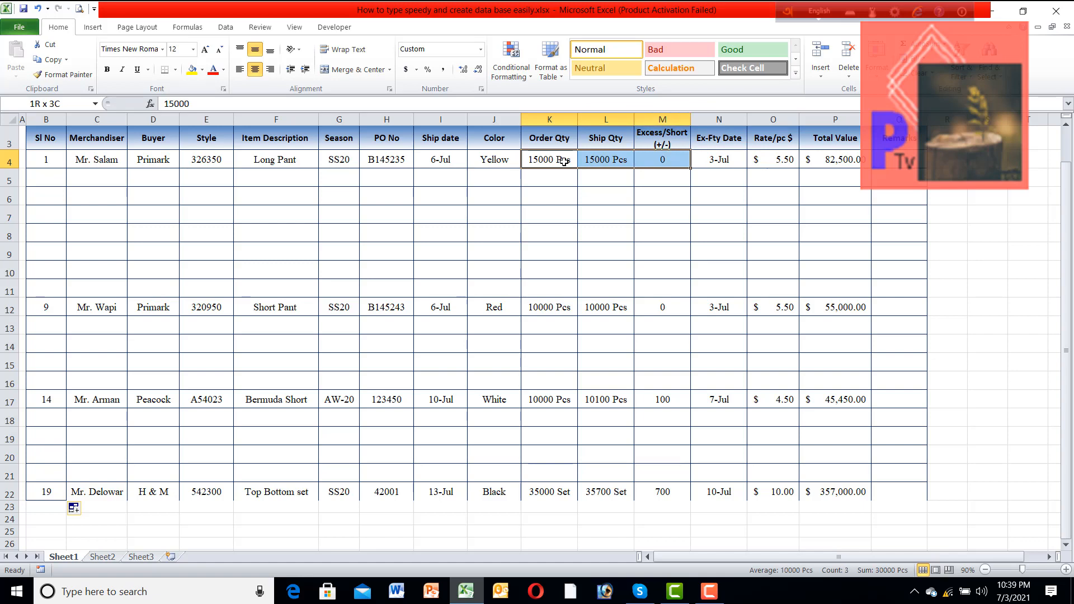
key("shift+Down")
key("shift+Down")
key("shift+Down")
key("shift+Down")
key("shift+Down")
key("shift+Down")
key("shift+Down")
key("shift+Down")
key("shift+Down")
key("shift+Down")
key("shift+Down")
key("shift+Down")
key("shift+Down")
key("shift+Down")
key("shift+Down")
key("shift+Down")
key("shift+Down")
key("shift+Down")
key("shift+Down")
key("shift+Down")
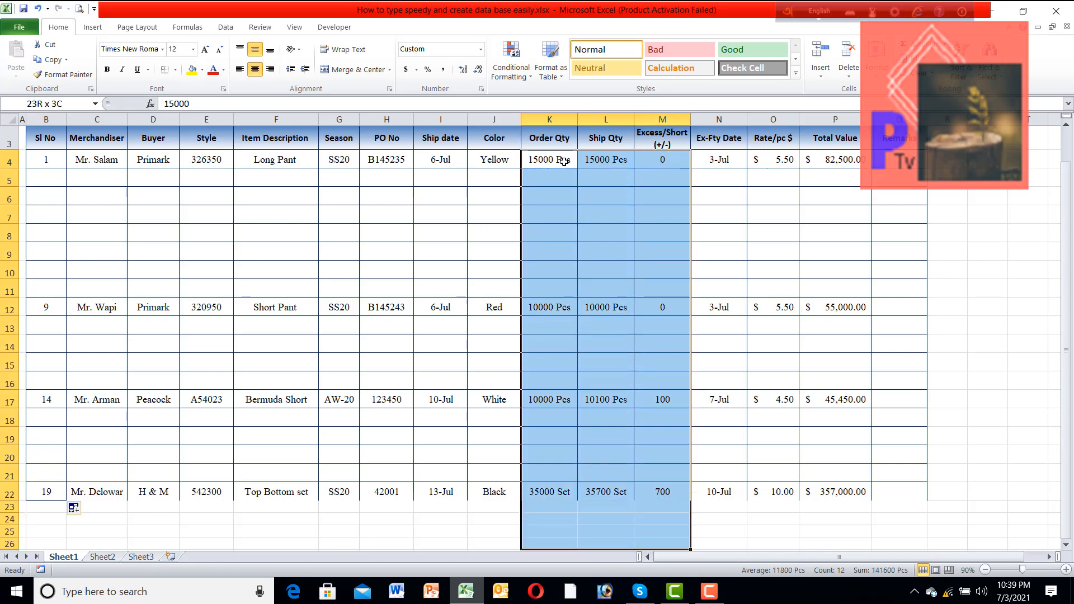
right_click(571, 198)
left_click(619, 390)
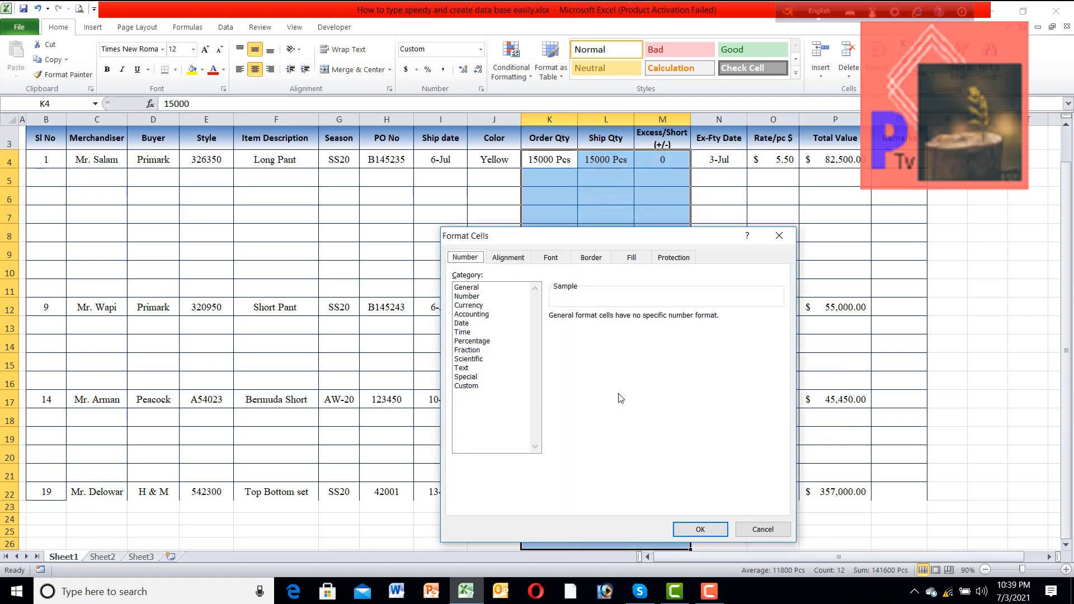
left_click(467, 387)
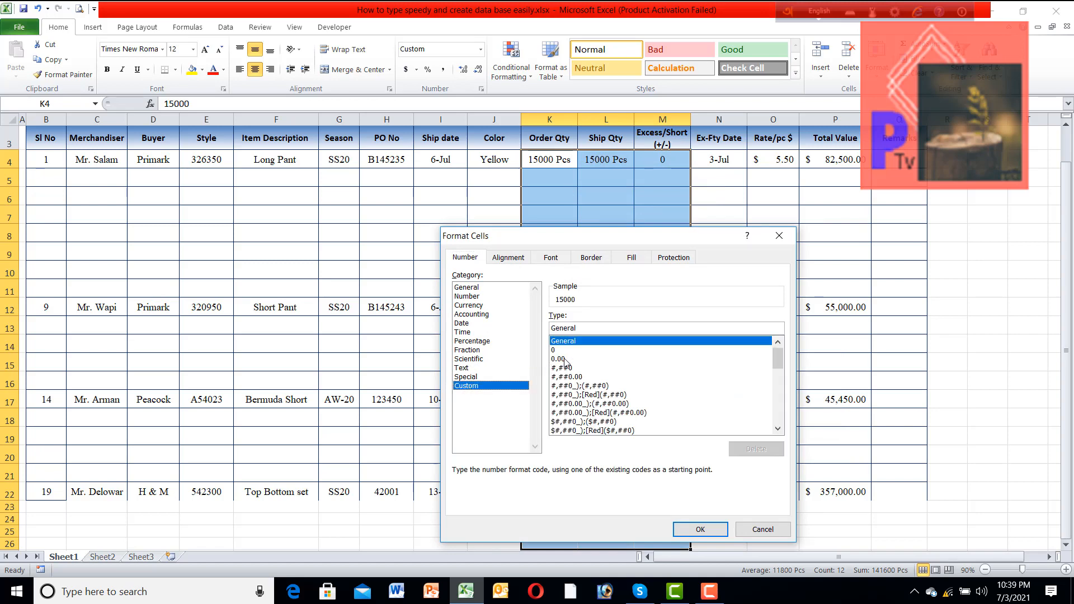
left_click(564, 352)
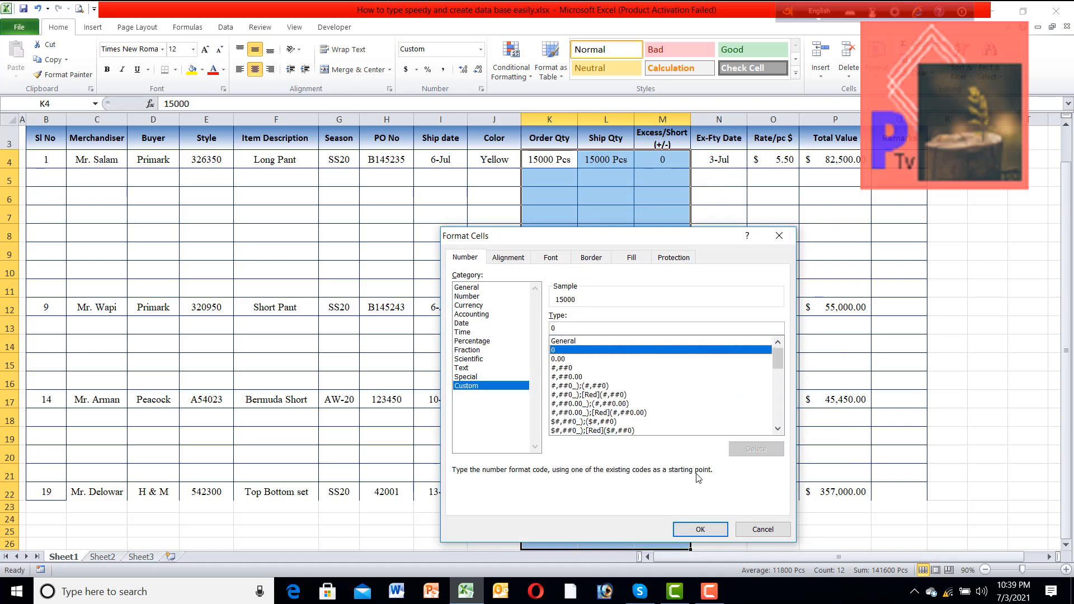
left_click(721, 530)
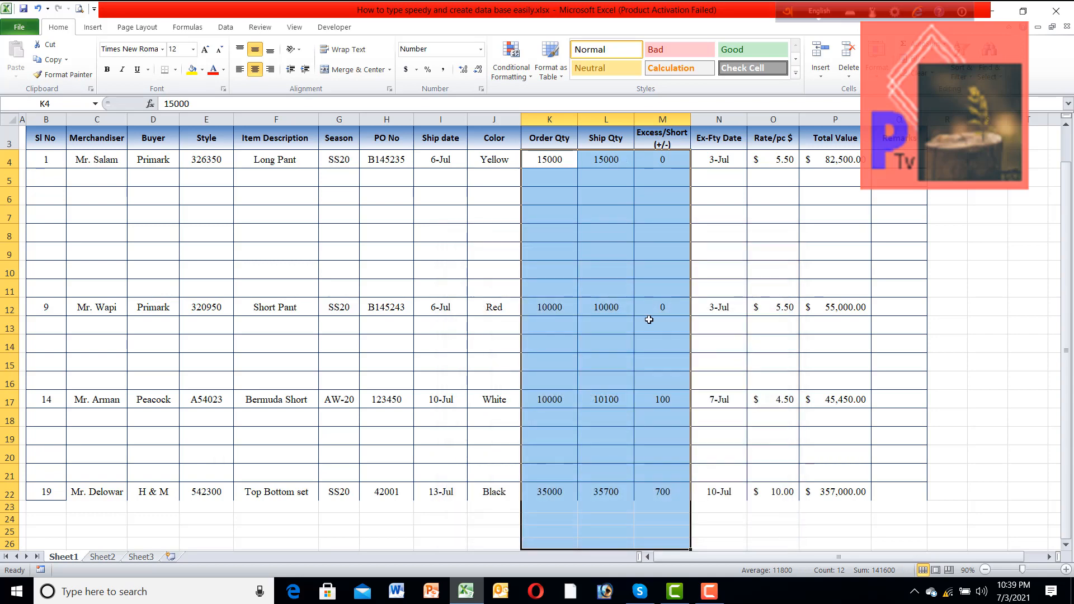
left_click(588, 220)
left_click(545, 184)
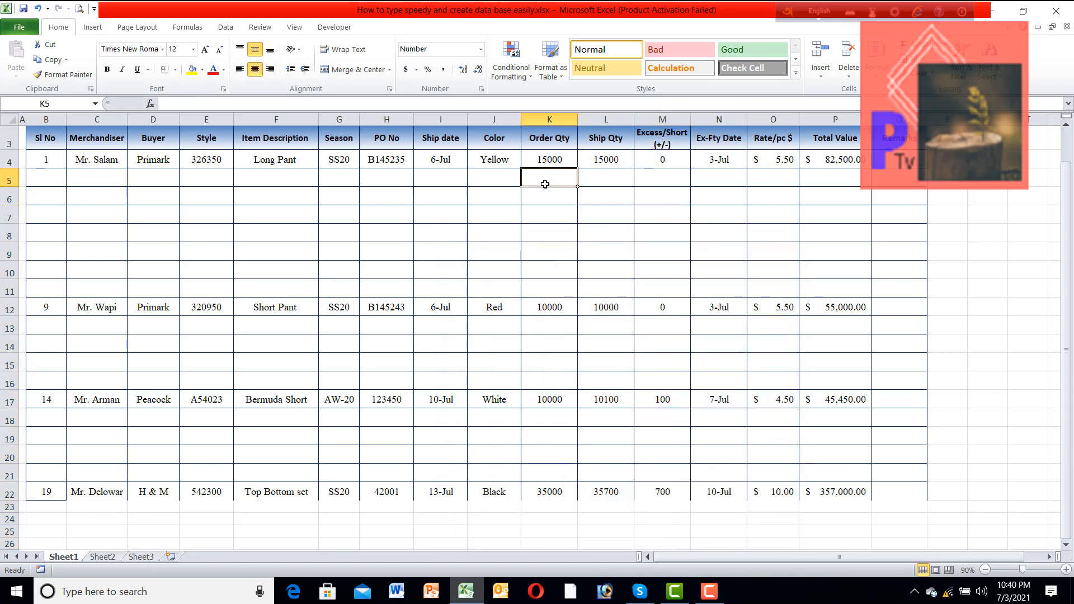
left_click(596, 182)
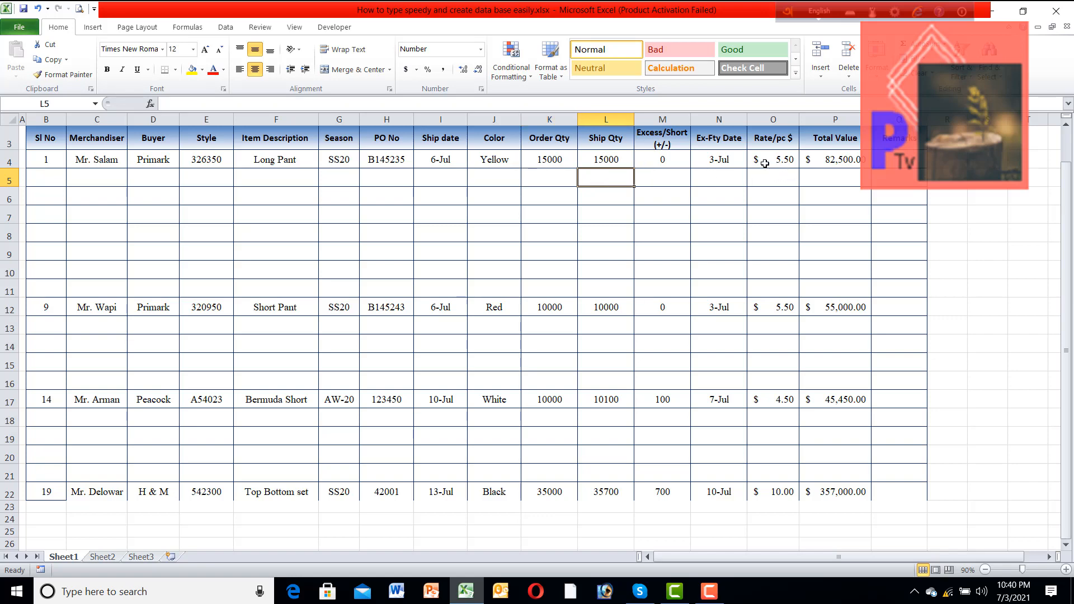
Re-enter the Total Value formula in cell P4 as Rate times Ship Qty, =O4*L4.
left_click(842, 160)
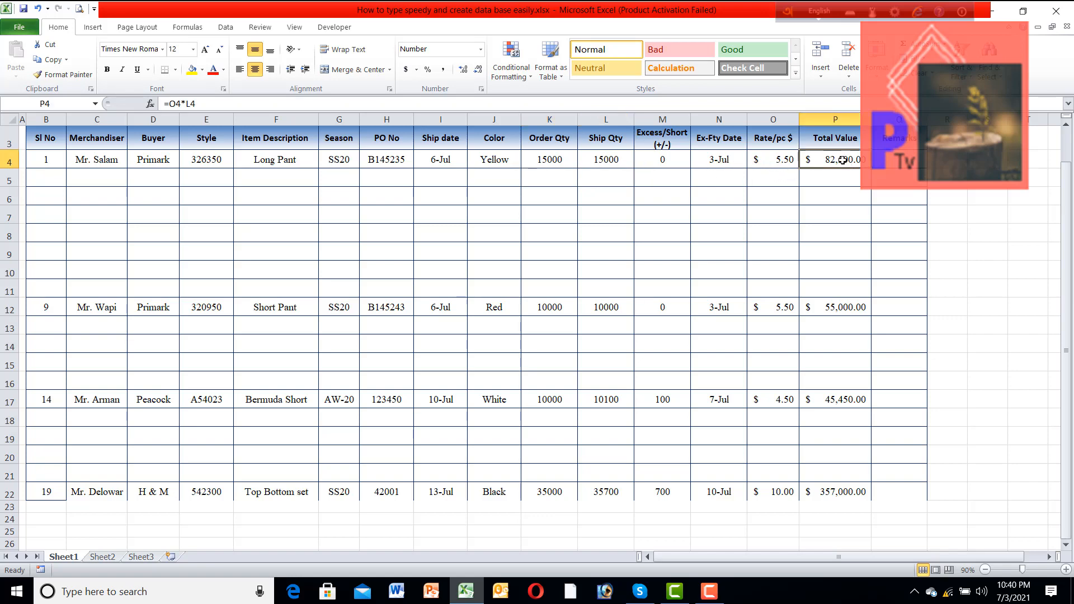
double_click(775, 161)
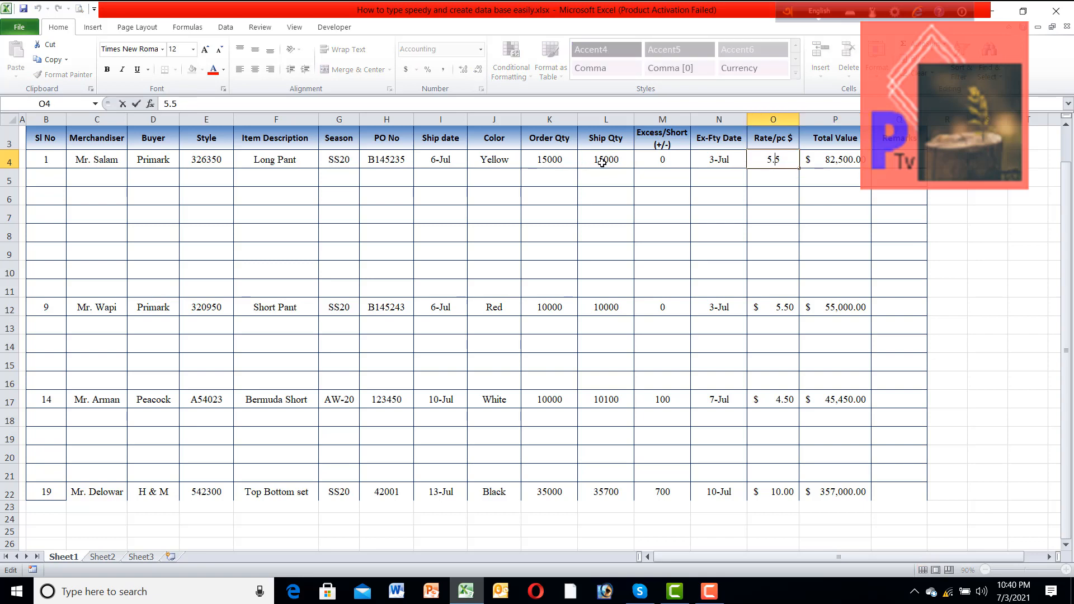
left_click(678, 197)
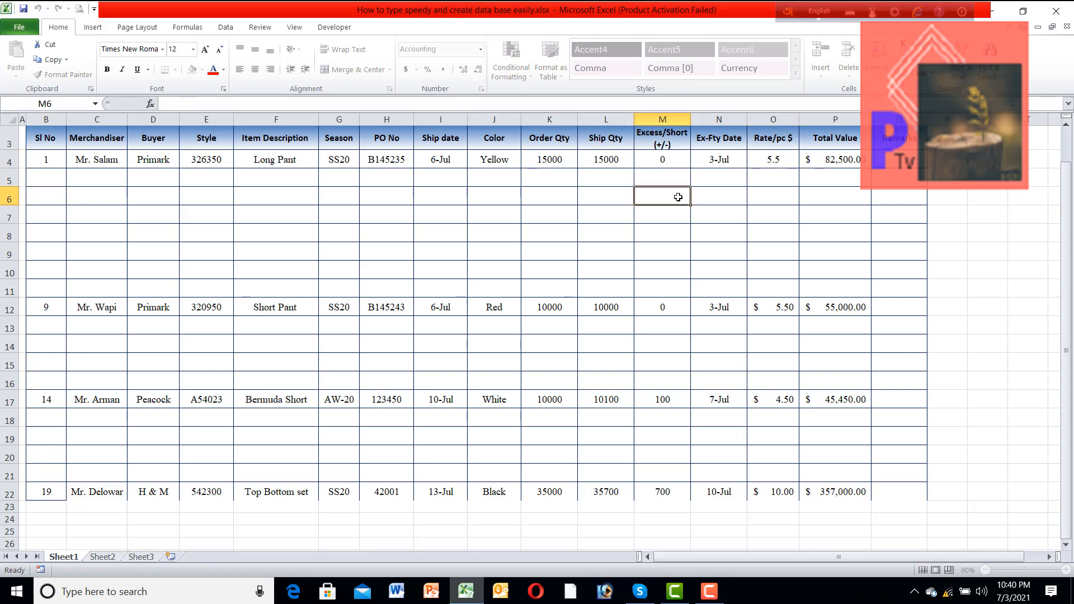
left_click(823, 162)
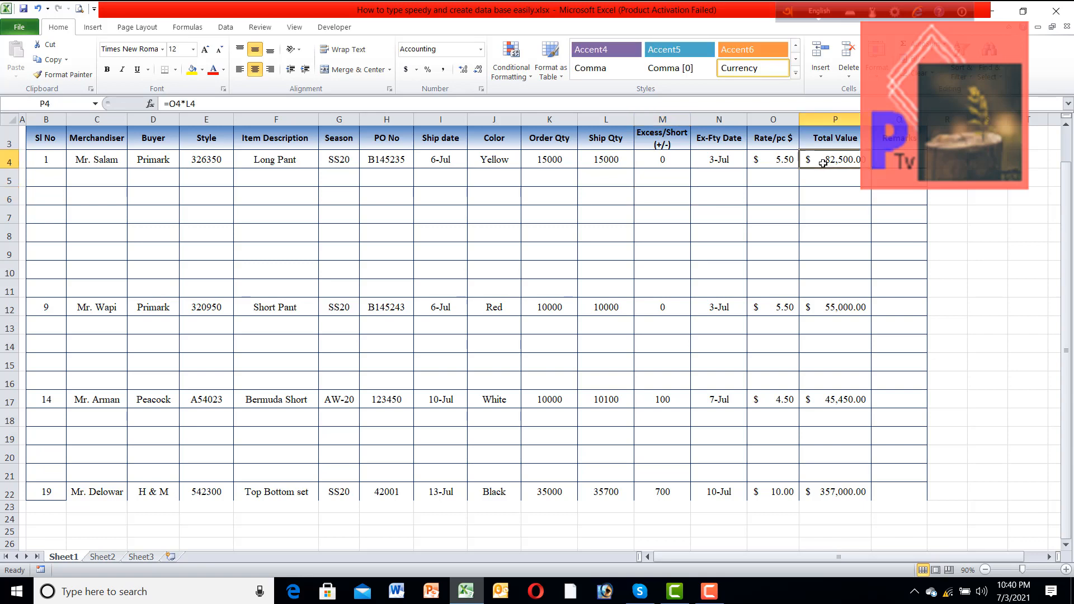
type("=")
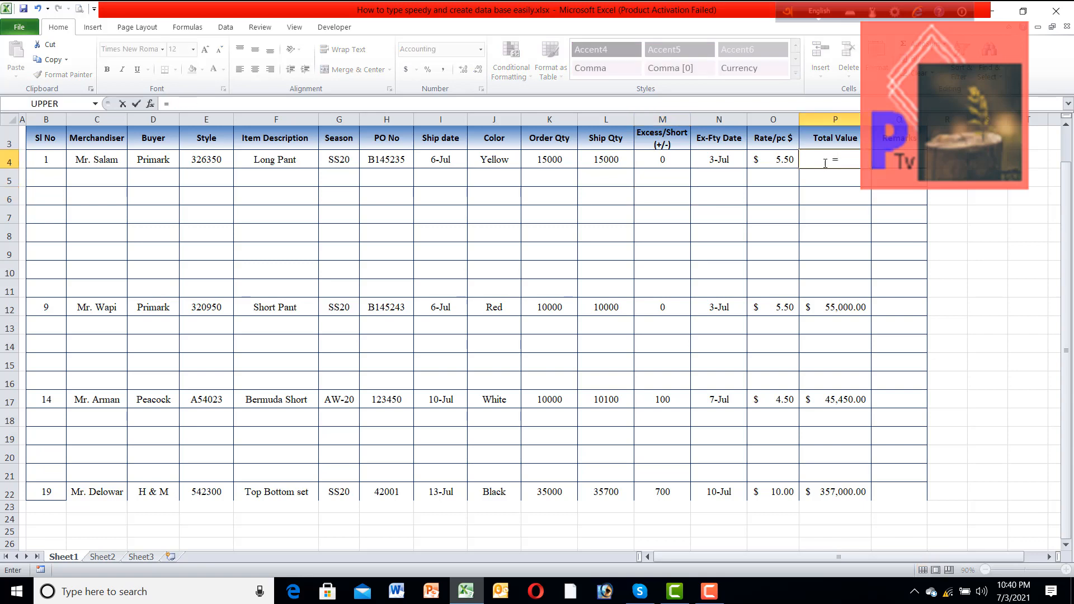
left_click(770, 162)
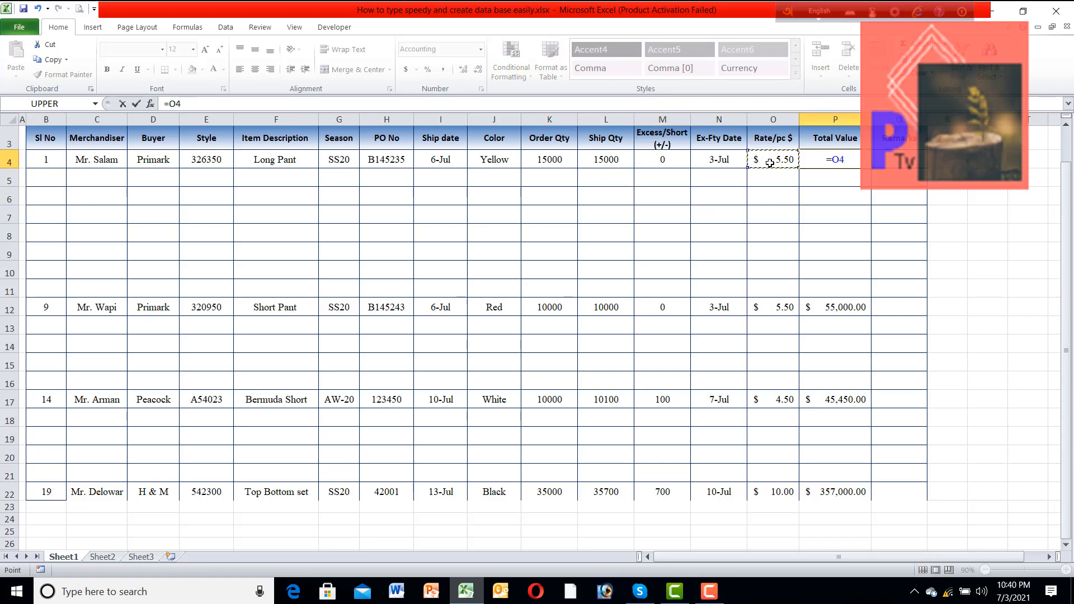
type("*")
left_click(617, 161)
key("Return")
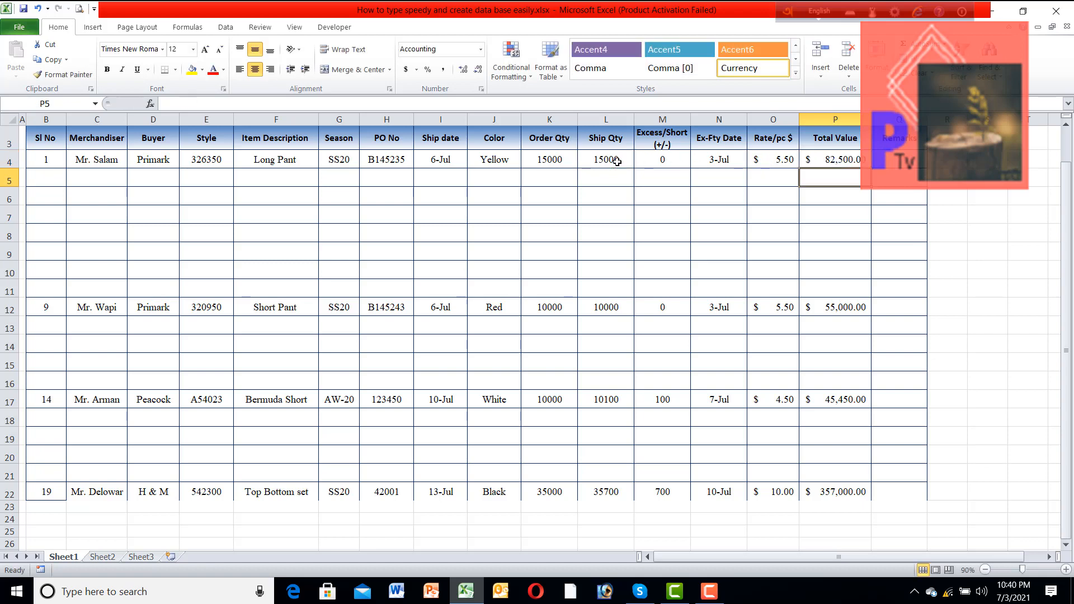
Examine the row 4 entries, including the serial number formula, Merchandiser, Style and PO No.
left_click(787, 201)
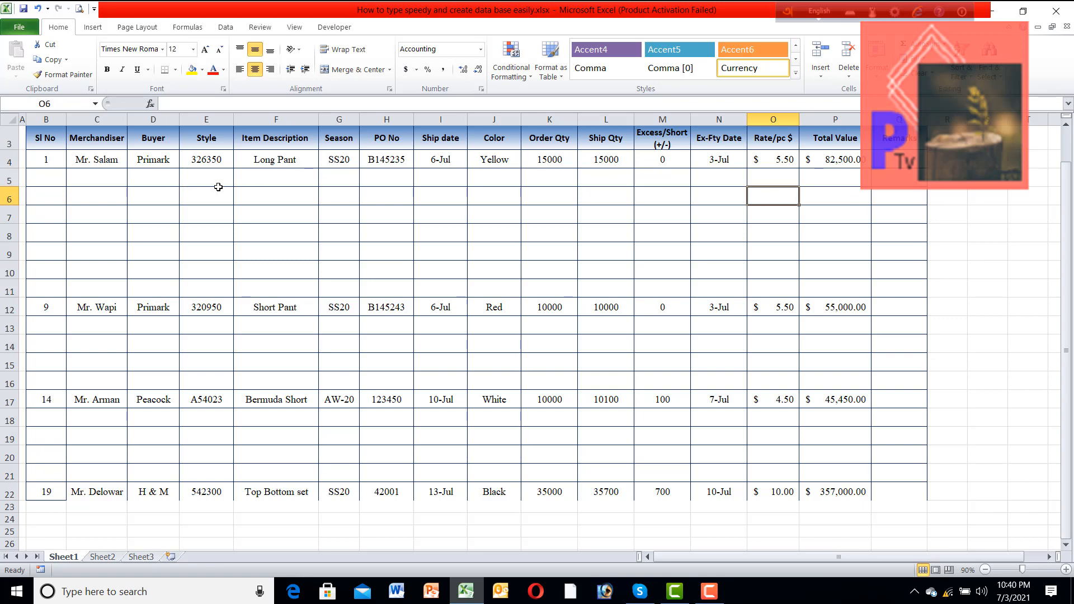
left_click(56, 165)
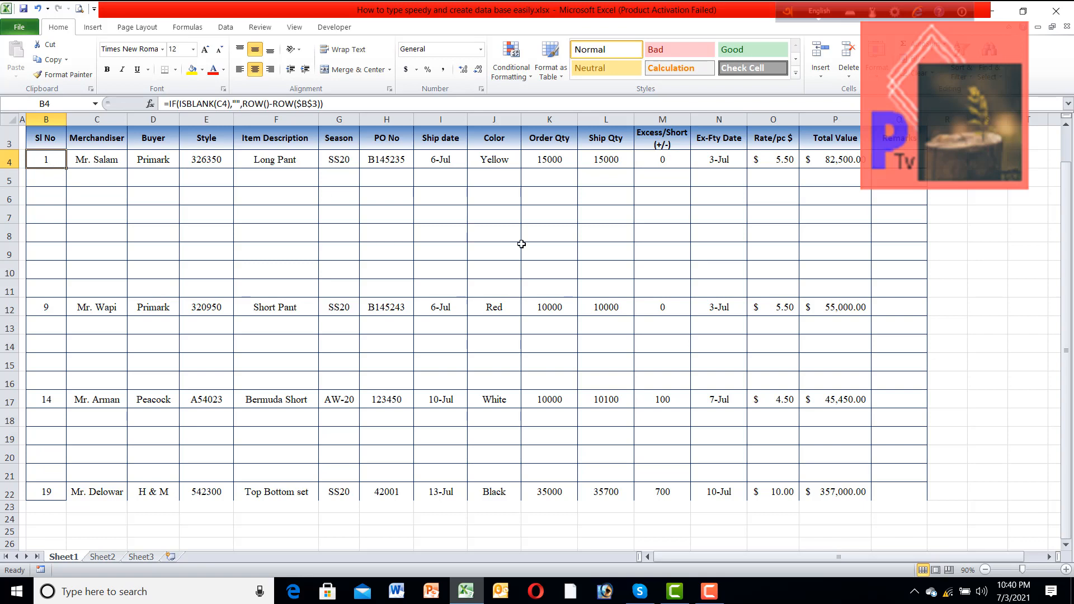
left_click(572, 207)
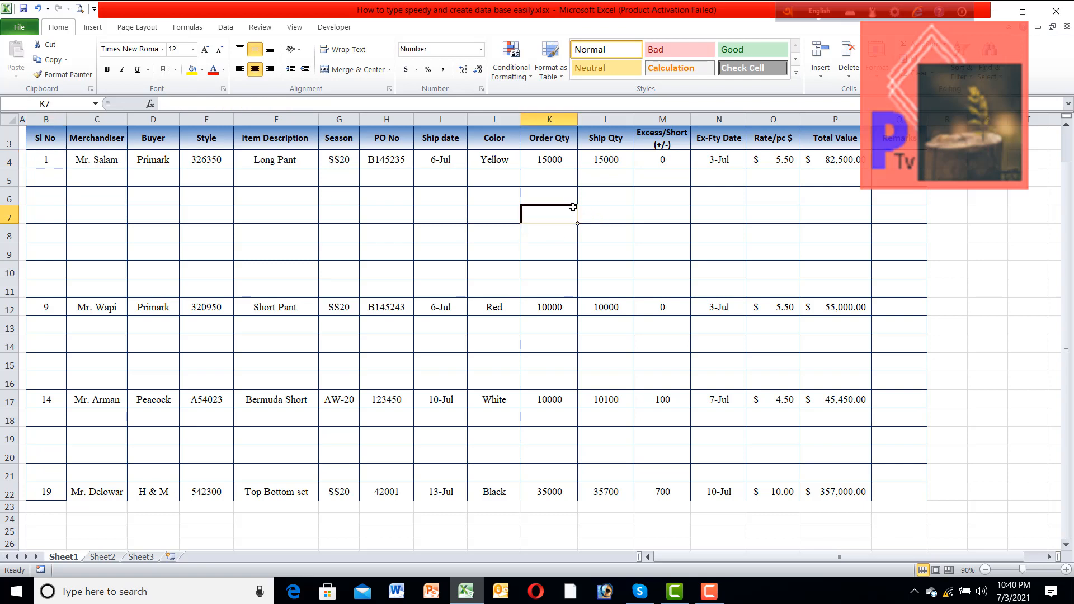
left_click(307, 181)
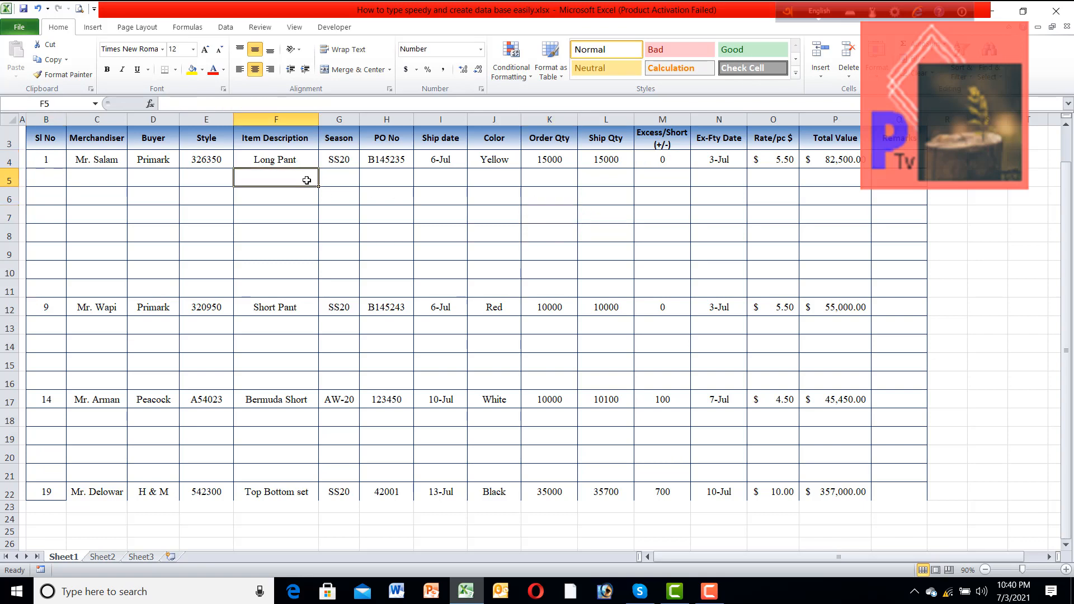
left_click(123, 161)
left_click(230, 163)
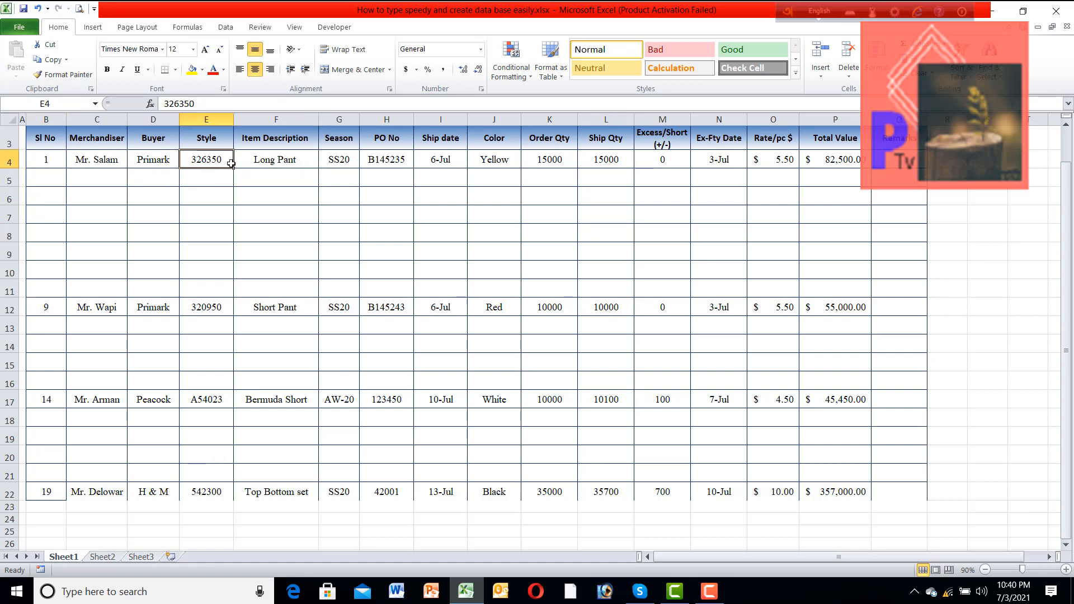
left_click(418, 163)
left_click(398, 162)
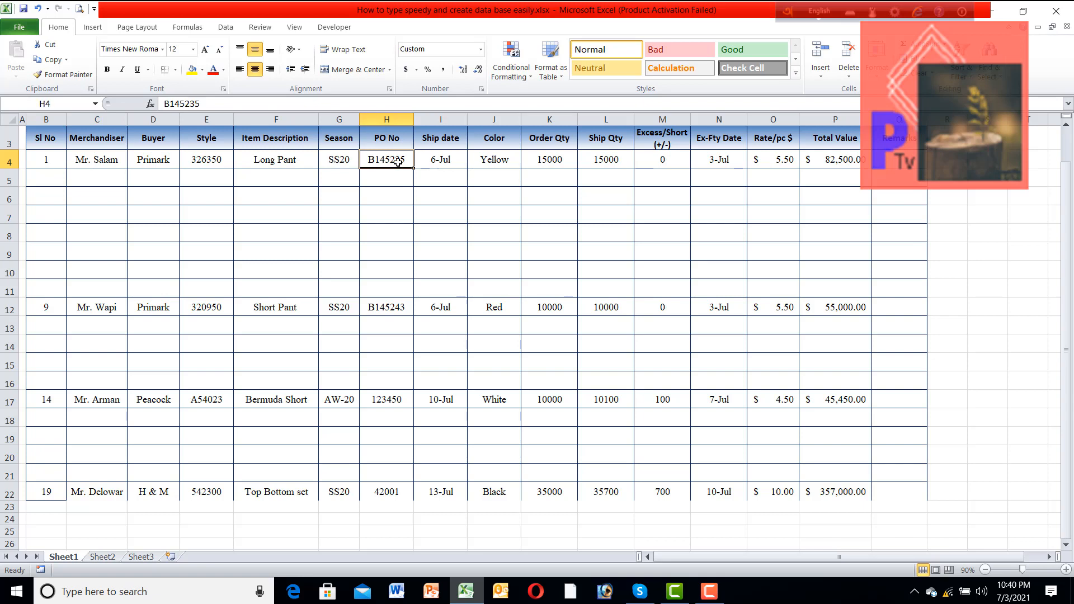
Fill the whole of row 4 down through row 11.
left_click(7, 163)
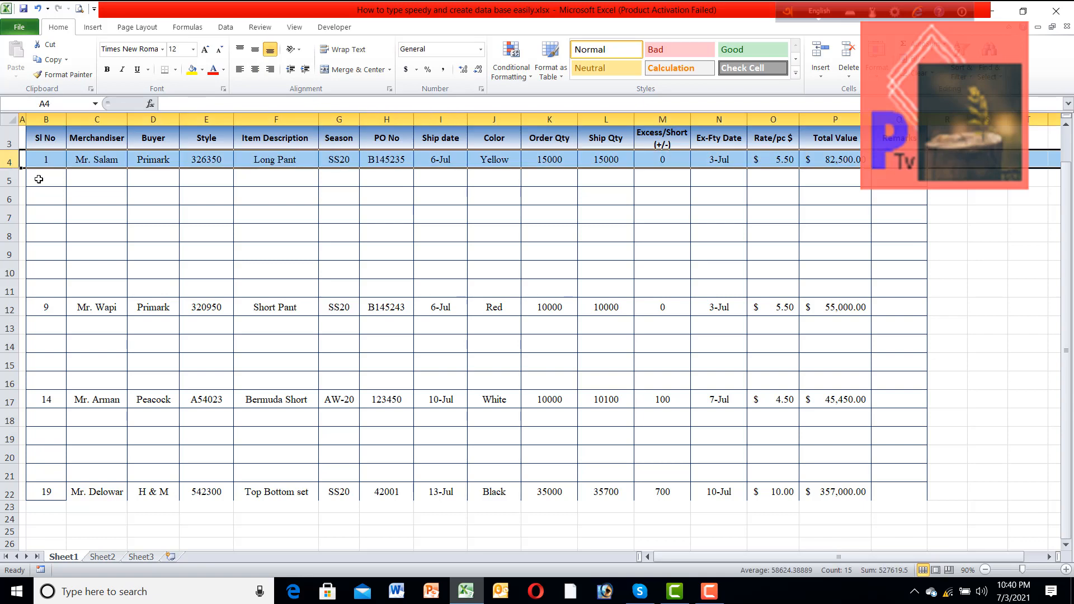
left_click(30, 176)
left_click(5, 160)
left_click_drag(5, 160, 6, 295)
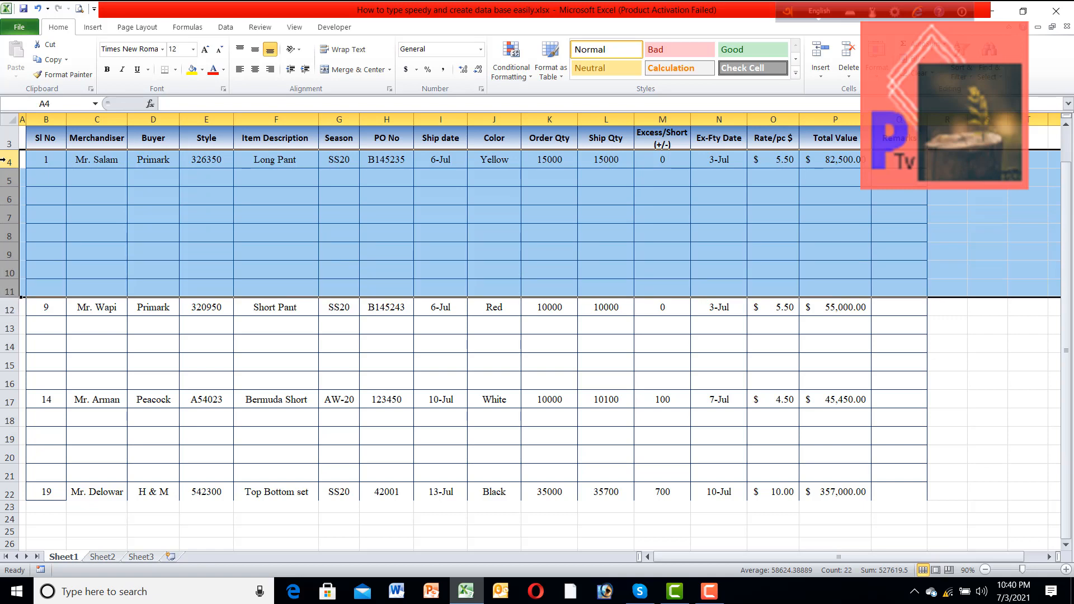
key("ctrl+d")
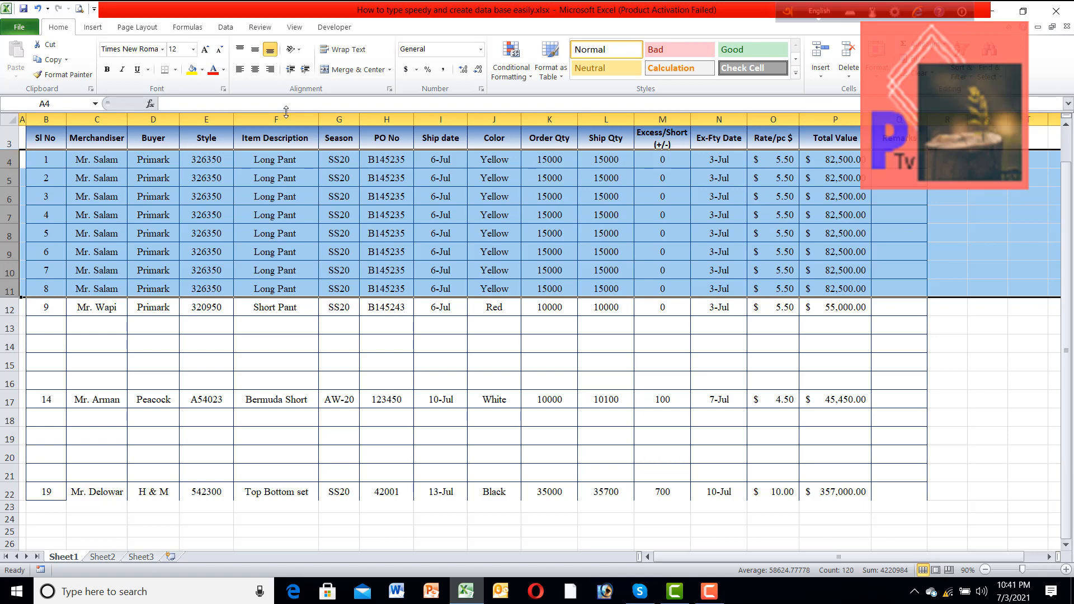
Change the last digit of the PO No to 6 in cell H5 and to 7 in cell H6.
left_click(397, 180)
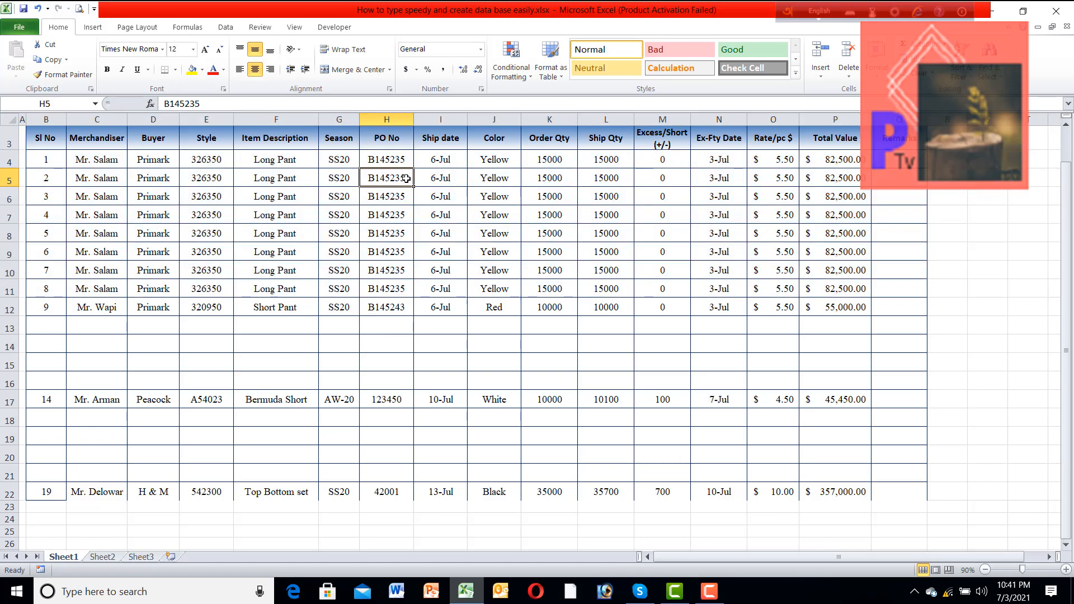
double_click(407, 178)
key("BackSpace")
type("6")
key("Return")
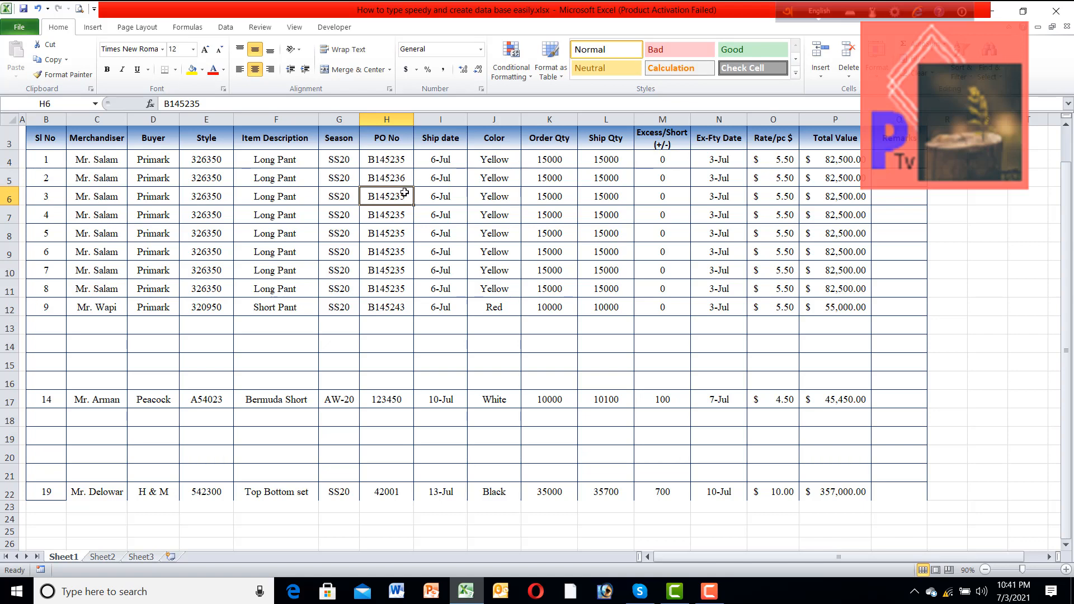
double_click(405, 191)
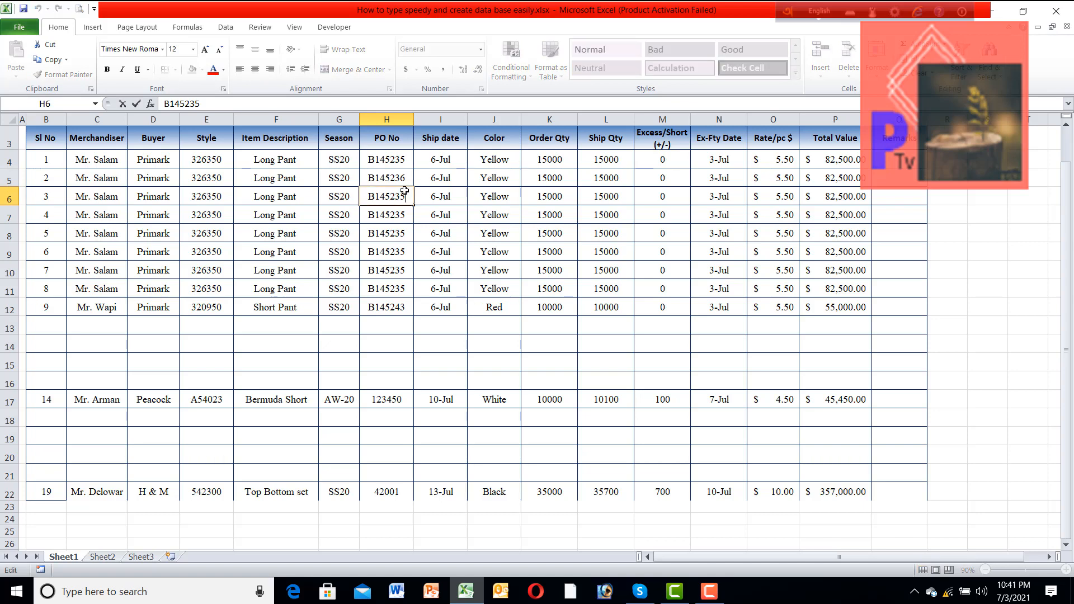
key("BackSpace")
type("7")
key("Return")
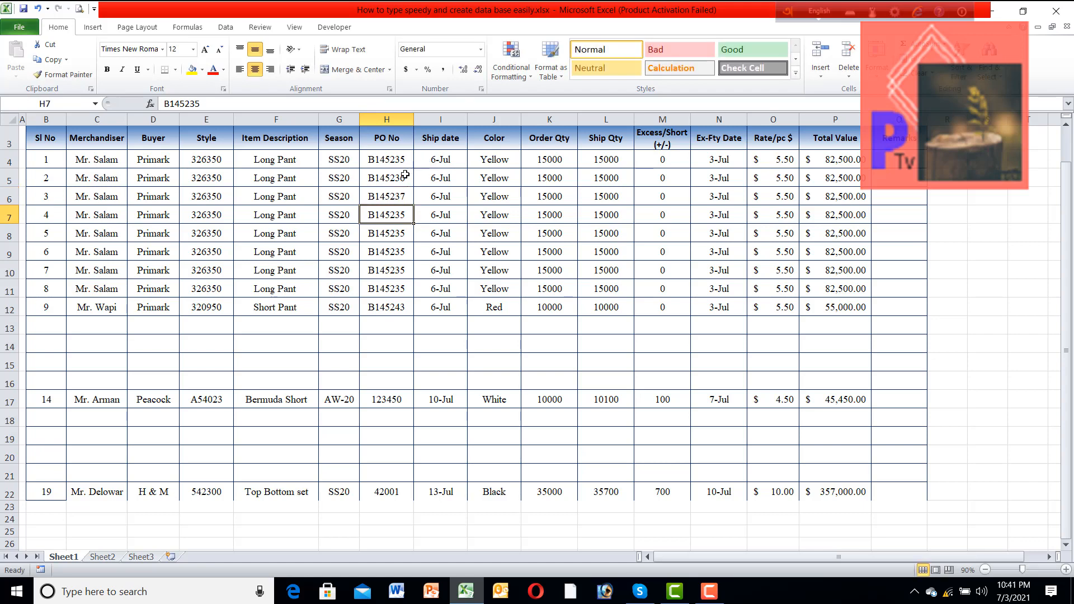
Change the last digit of the PO No in H7 to 9 and the last two digits in H8 to 42.
double_click(407, 215)
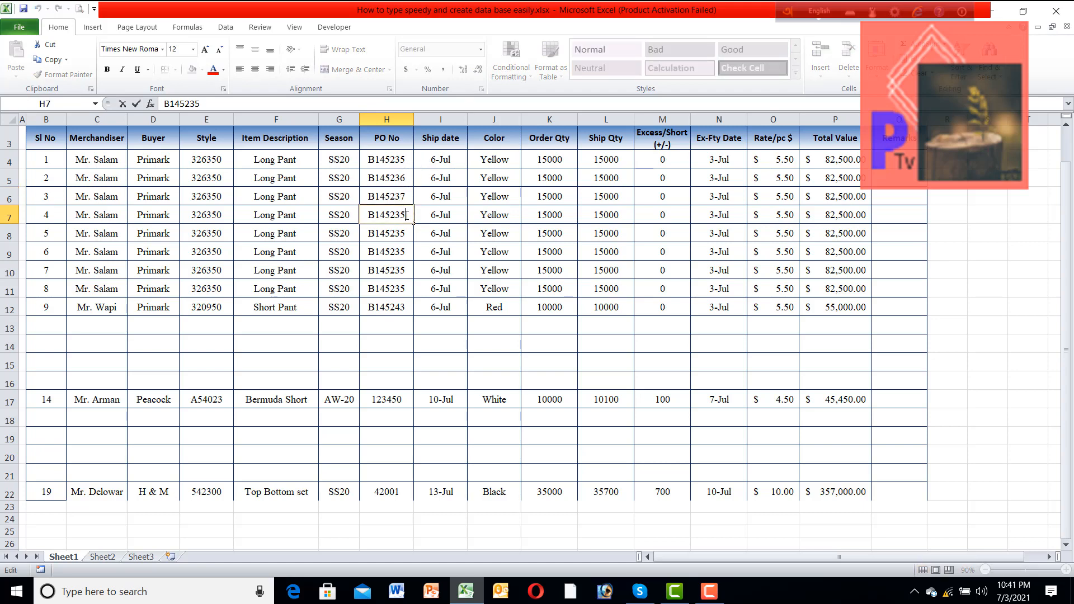
key("BackSpace")
type("9")
key("Return")
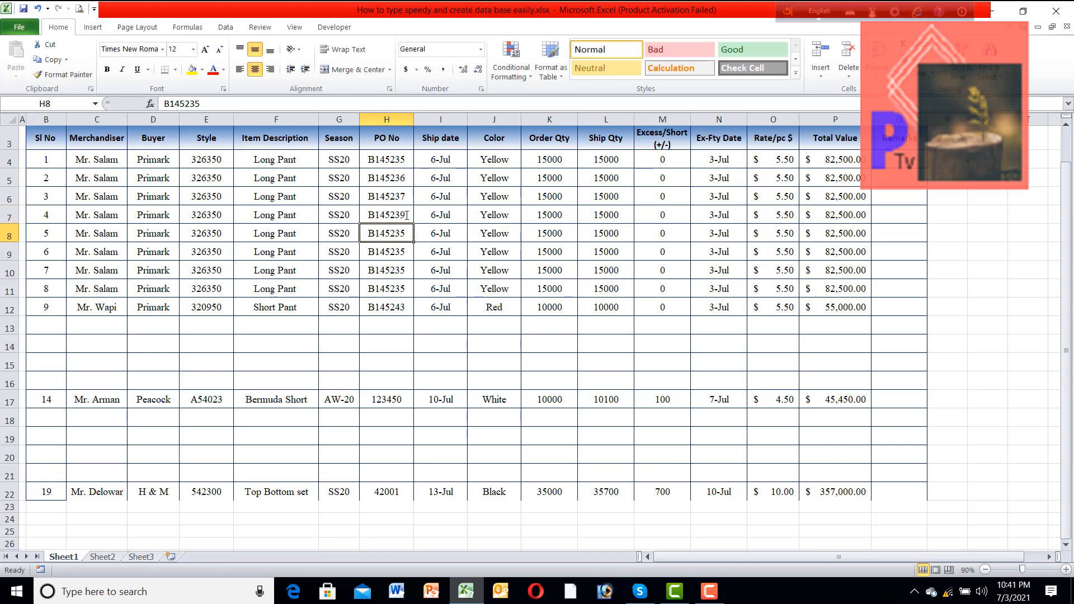
double_click(406, 232)
key("BackSpace")
key("BackSpace")
type("42")
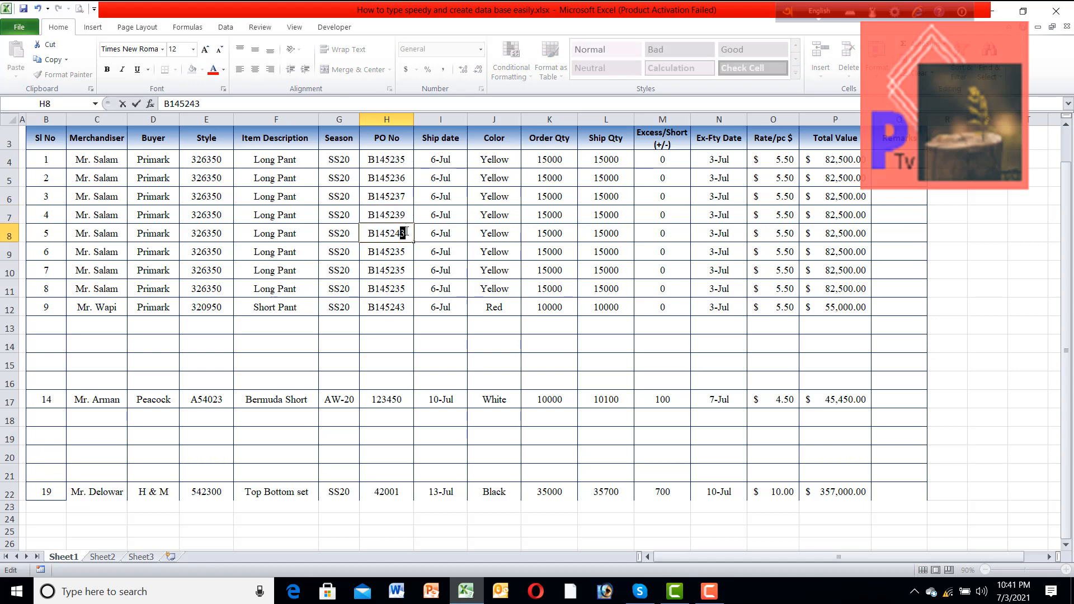
key("Return")
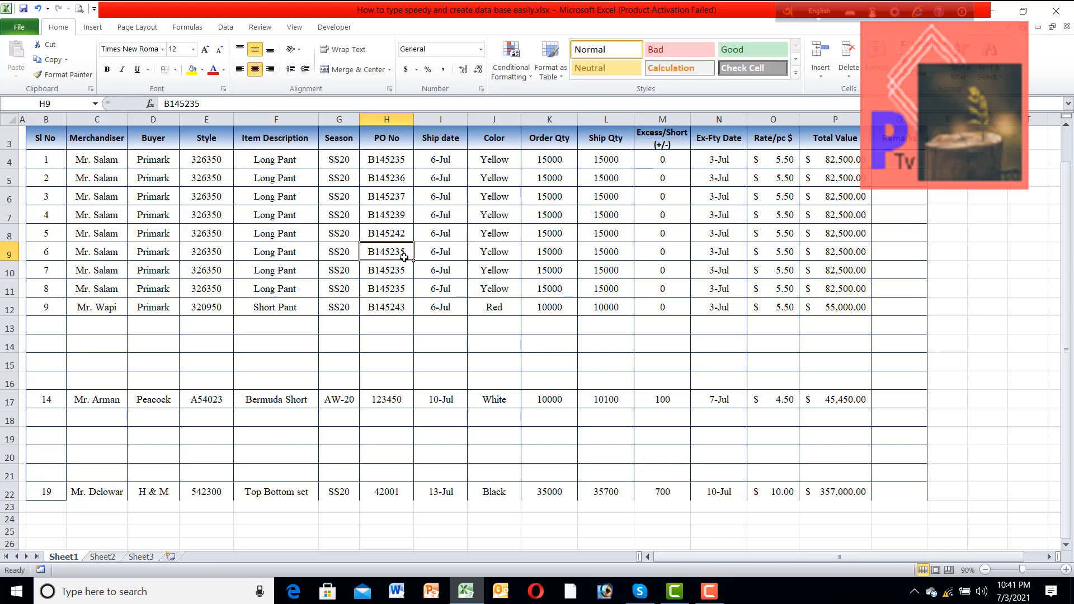
Change the last two digits of the PO No to 44 in cell H9 and to 43 in cell H10.
double_click(407, 253)
key("BackSpace")
key("BackSpace")
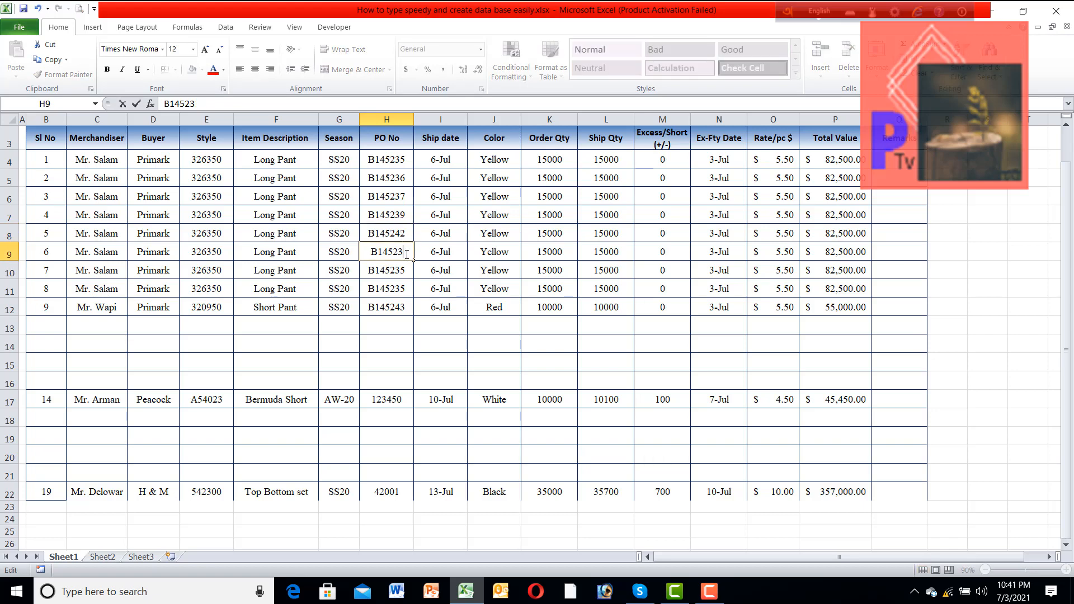
type("44")
key("Return")
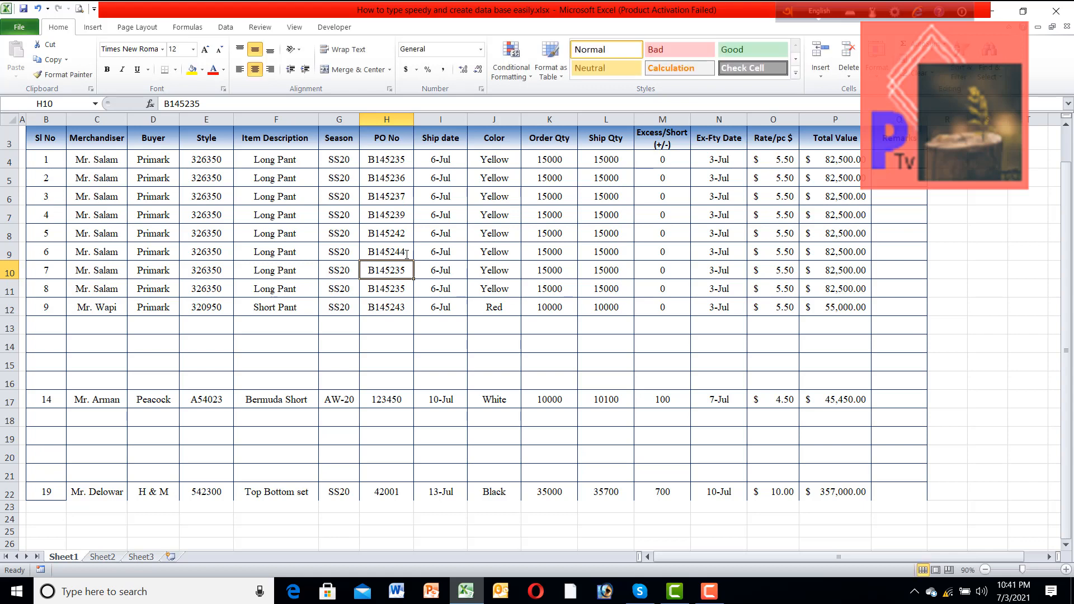
left_click(206, 105)
key("BackSpace")
key("Return")
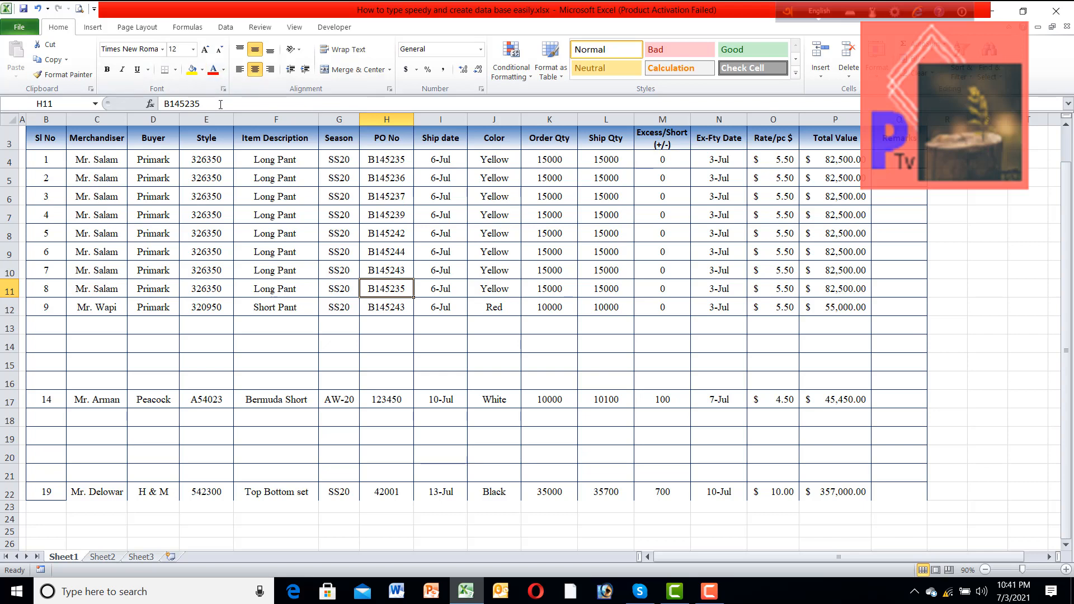
Change the last two digits of the PO No in cell H11 to 45.
left_click(220, 104)
key("BackSpace")
key("BackSpace")
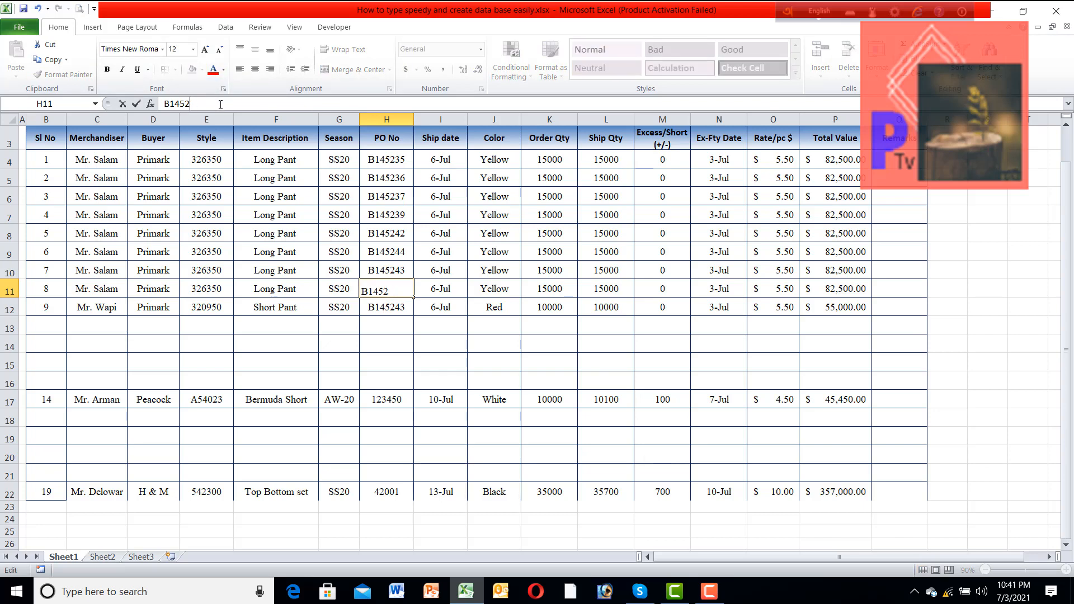
type("45")
key("Return")
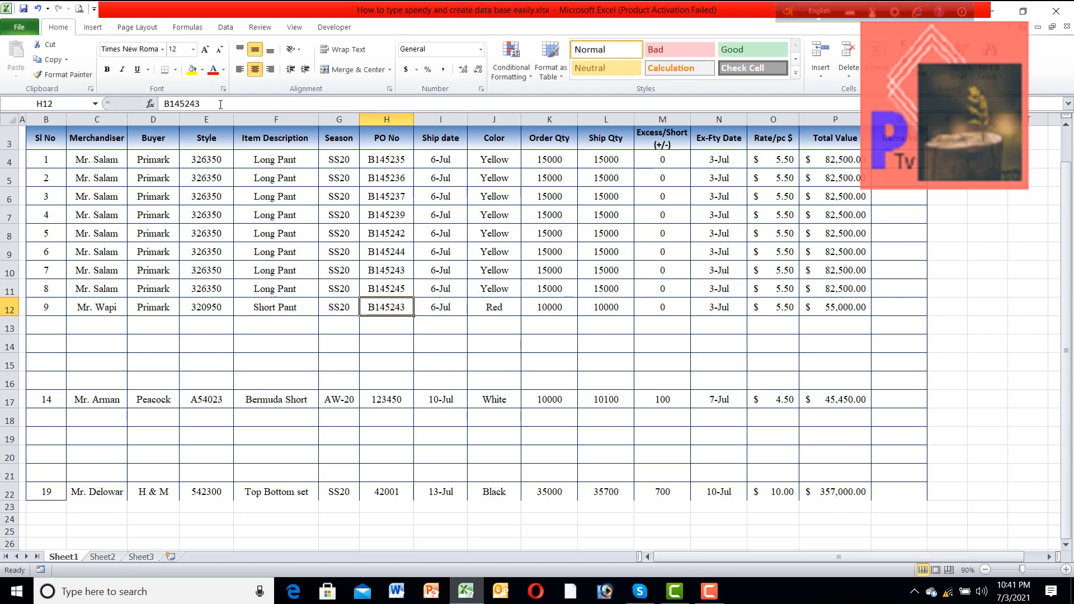
Change the second digit of the PO No in cell H12 to 5 and its last digit to 0.
double_click(386, 308)
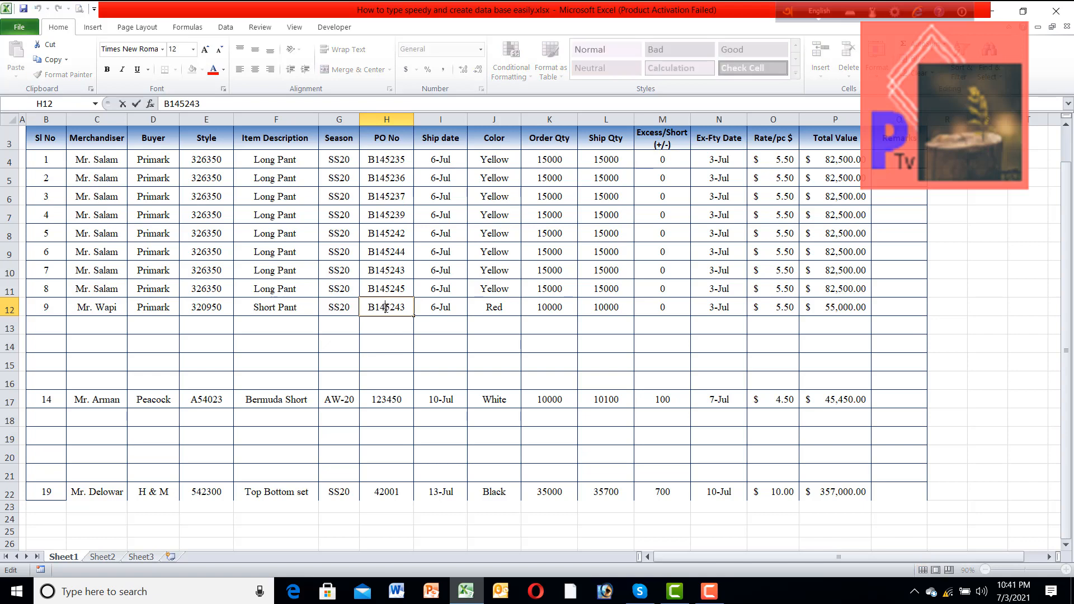
key("BackSpace")
type("5")
key("BackSpace")
type("0")
key("Return")
left_click(482, 349)
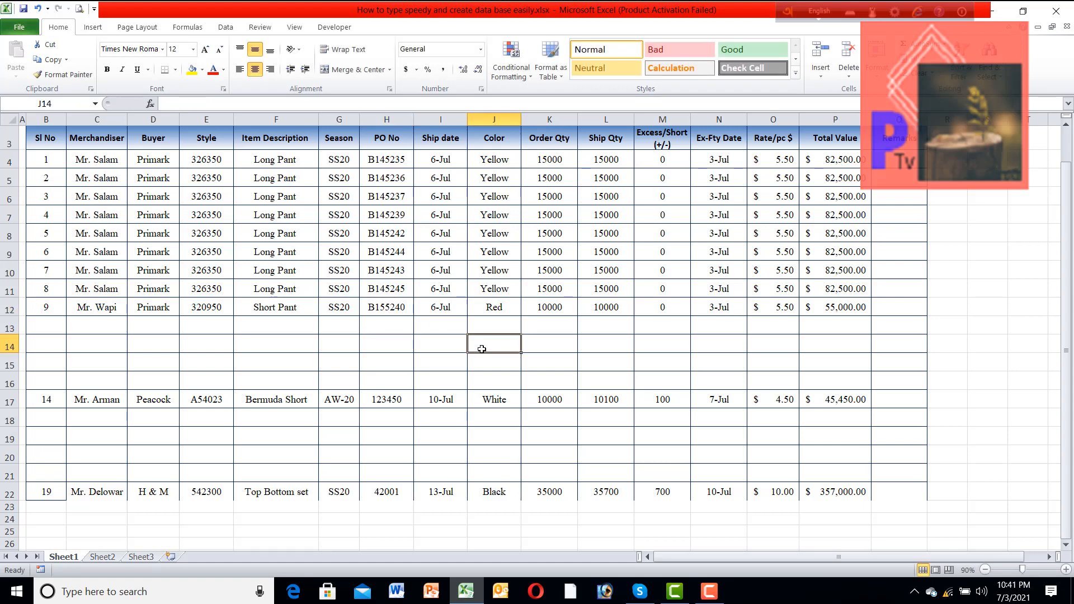
Check the first row's Ship date and Ex-Fty Date formula, and set the Ship date in I5 to 7/7.
left_click(442, 160)
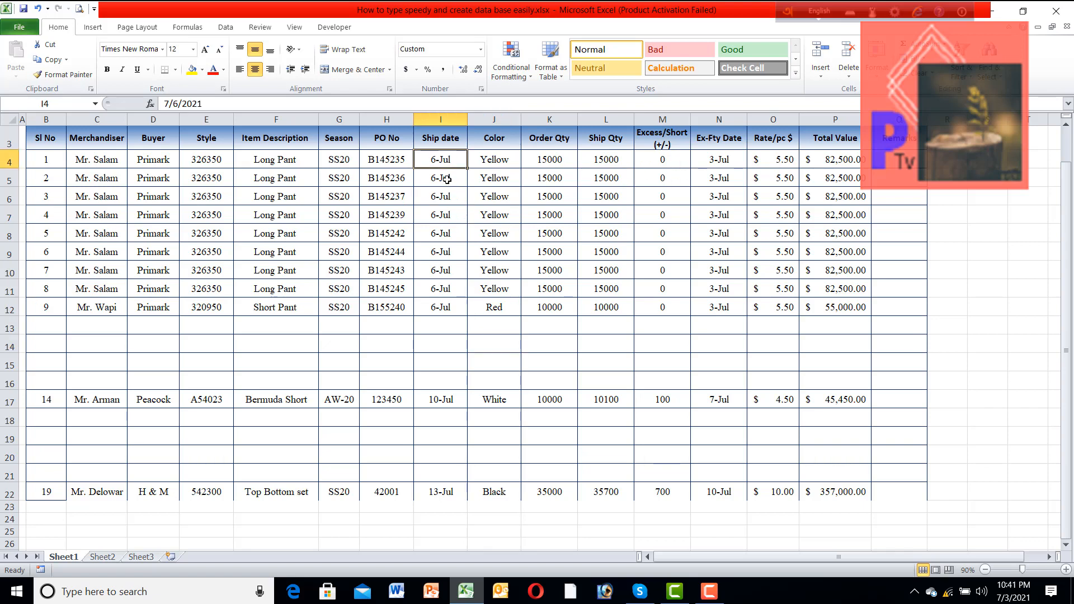
left_click(727, 161)
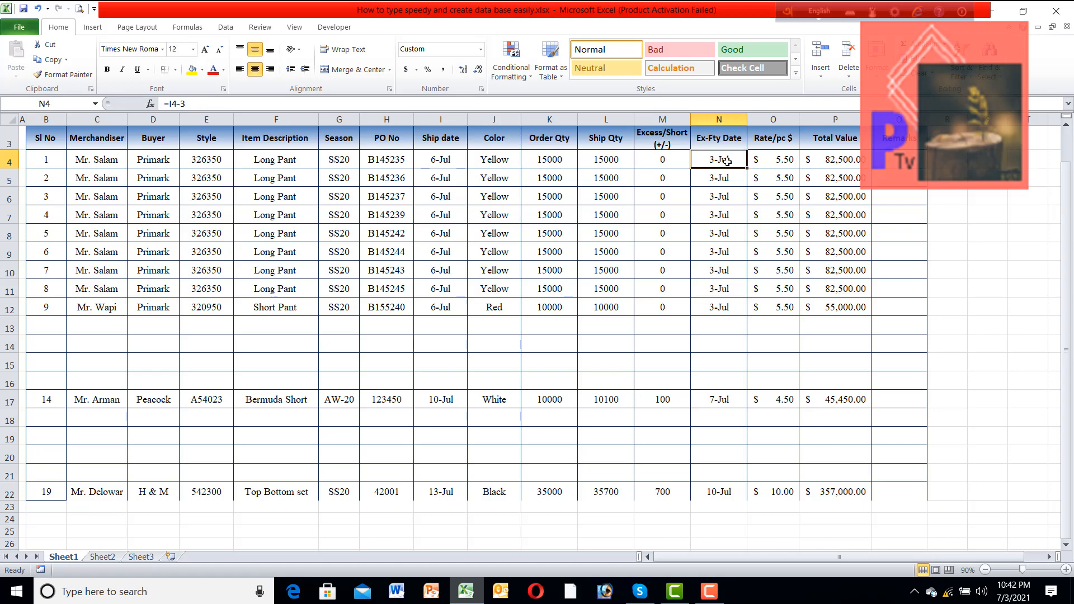
left_click(444, 180)
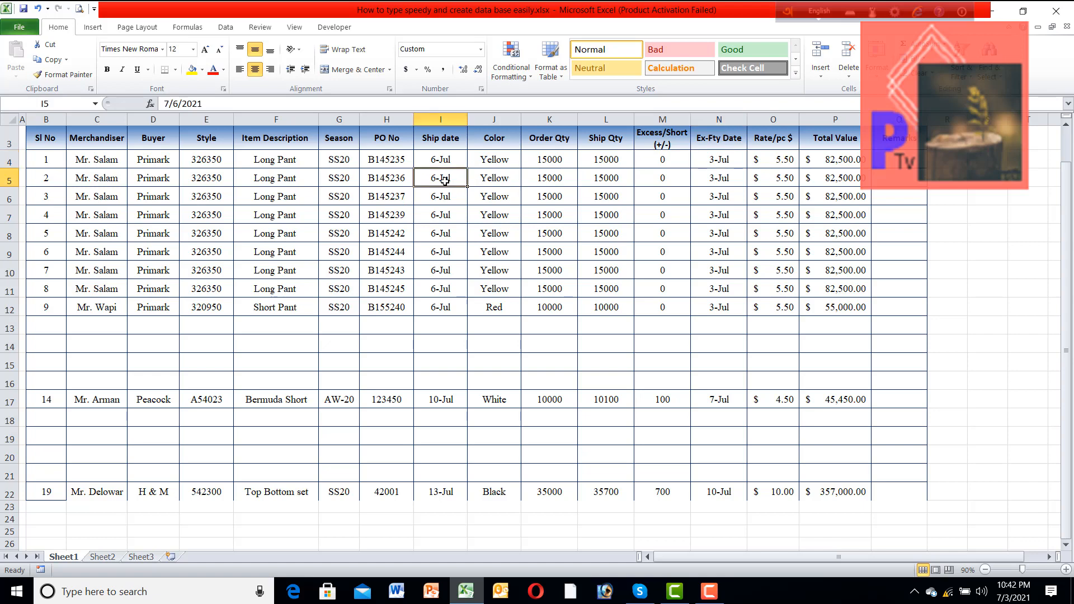
left_click(442, 158)
left_click(447, 176)
type("7/7")
key("Return")
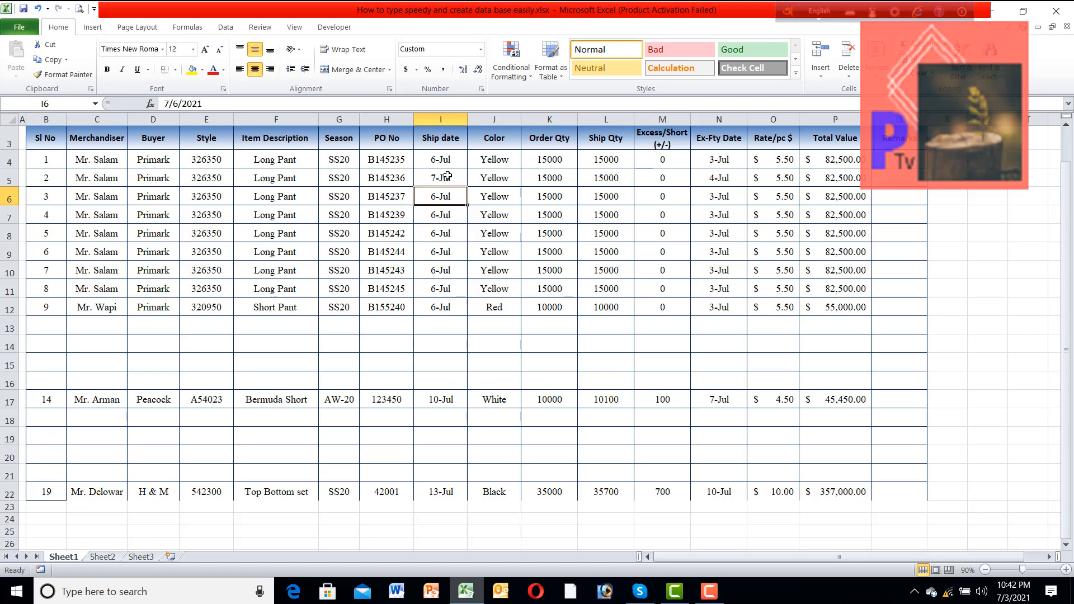
Set the Ship dates in I6, I7 and I8 to 7/10, 7/12 and 7/15.
type("7/10")
key("Return")
type("7/")
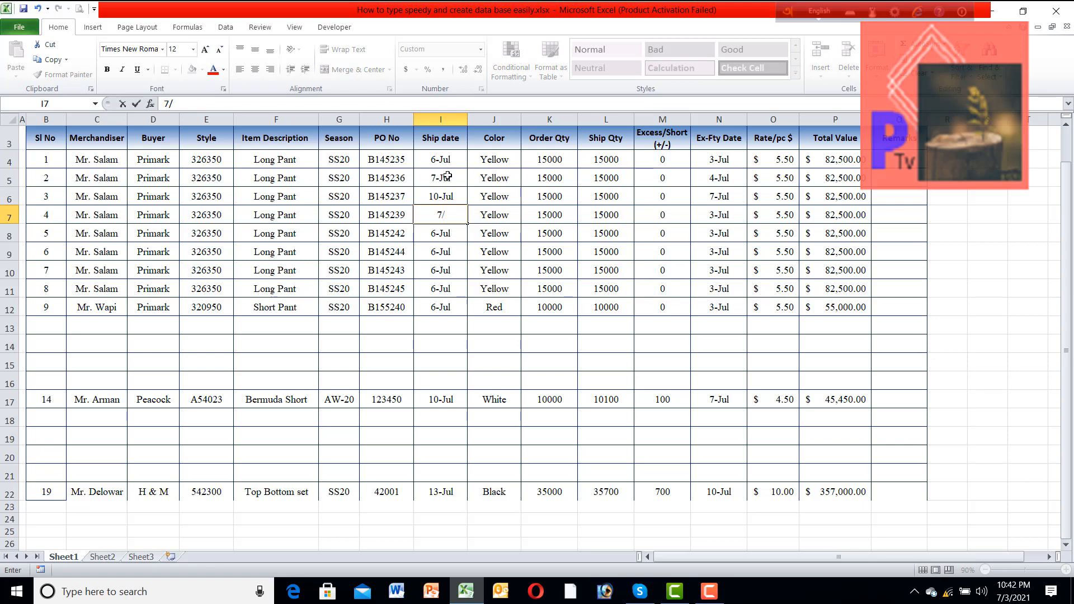
type("12")
key("Return")
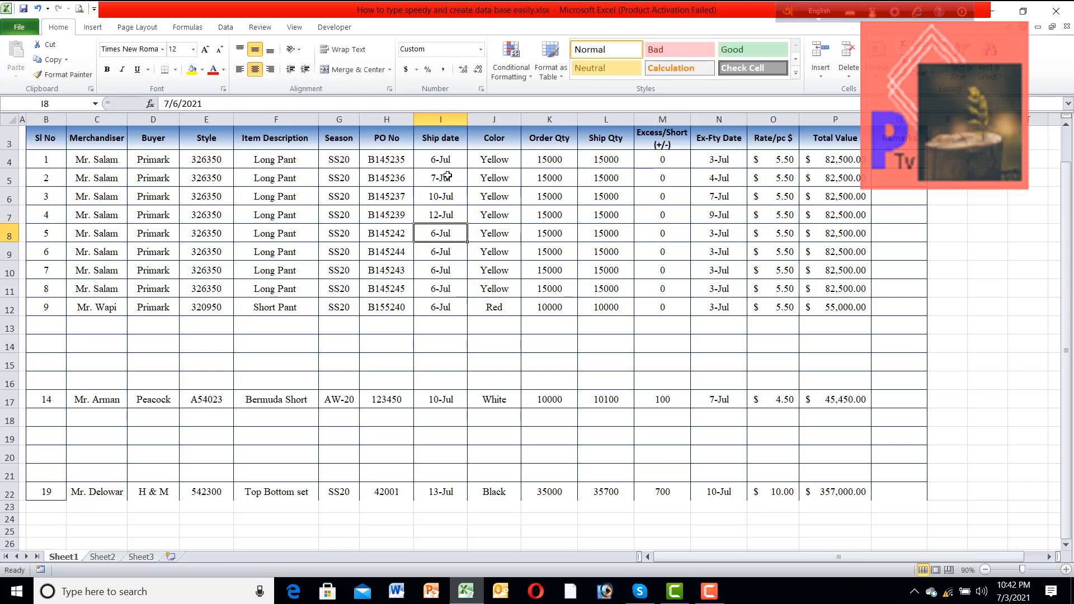
type("7/15")
key("Return")
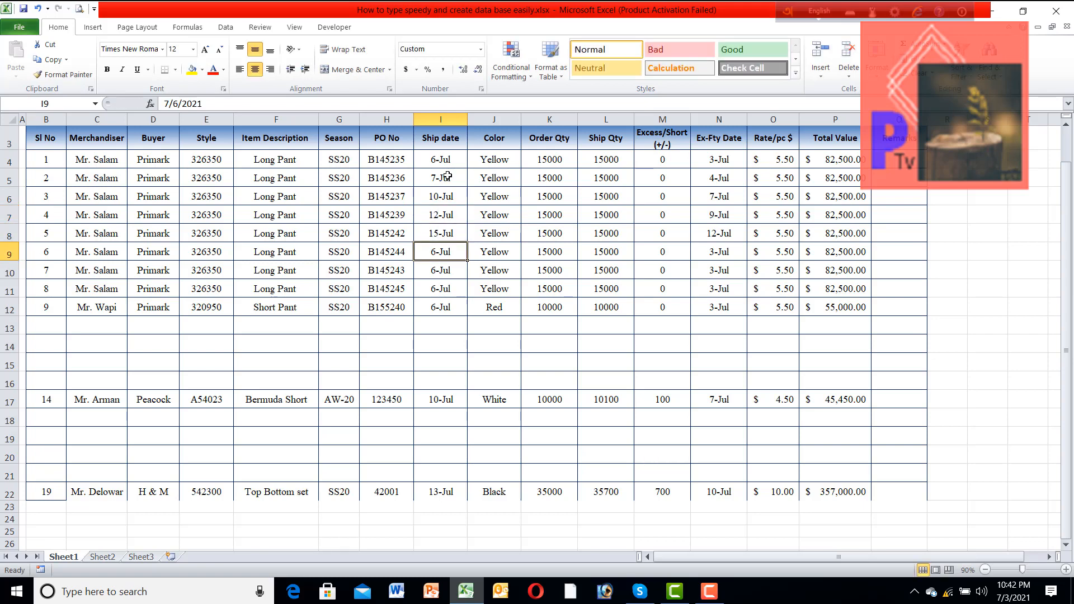
Set the Ship dates in I9, I10 and I11 to 7/18, 7/20 and 7/25.
type("7/")
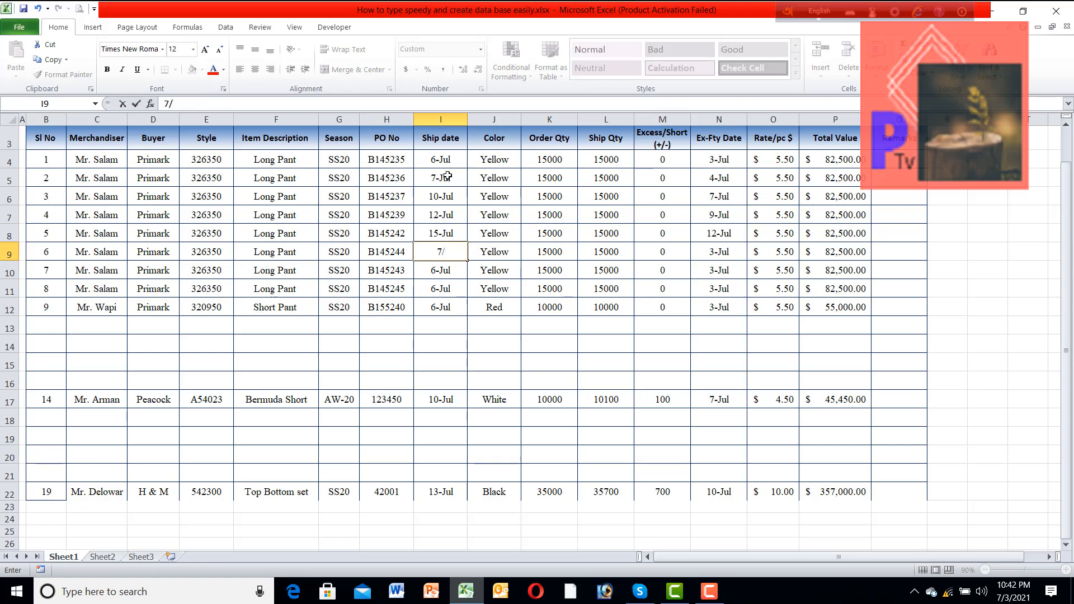
type("18")
key("Return")
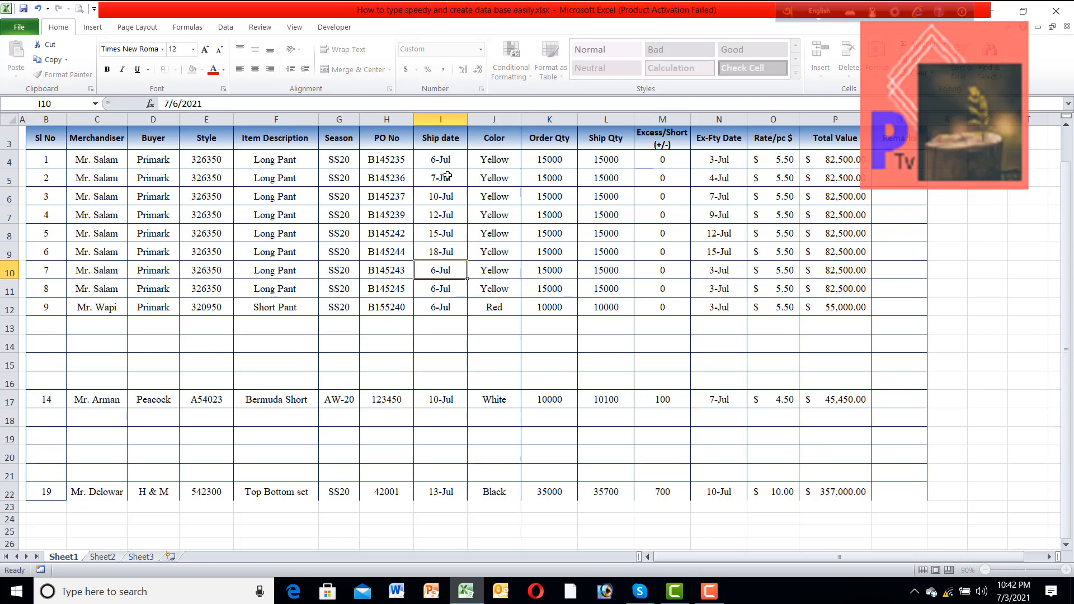
type("7/20")
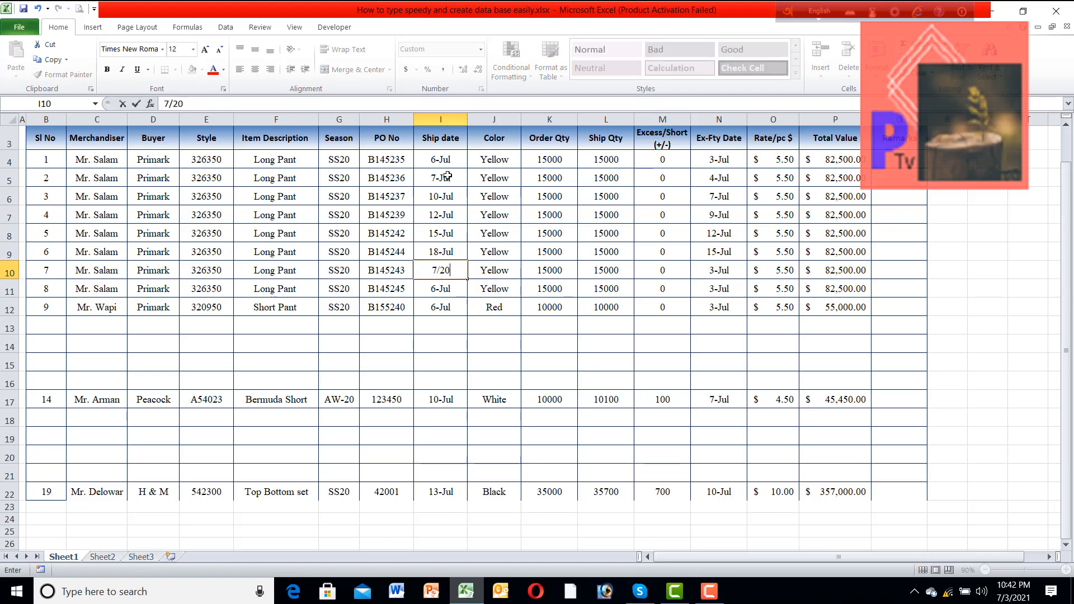
key("Return")
type("1")
key("BackSpace")
type("7/25")
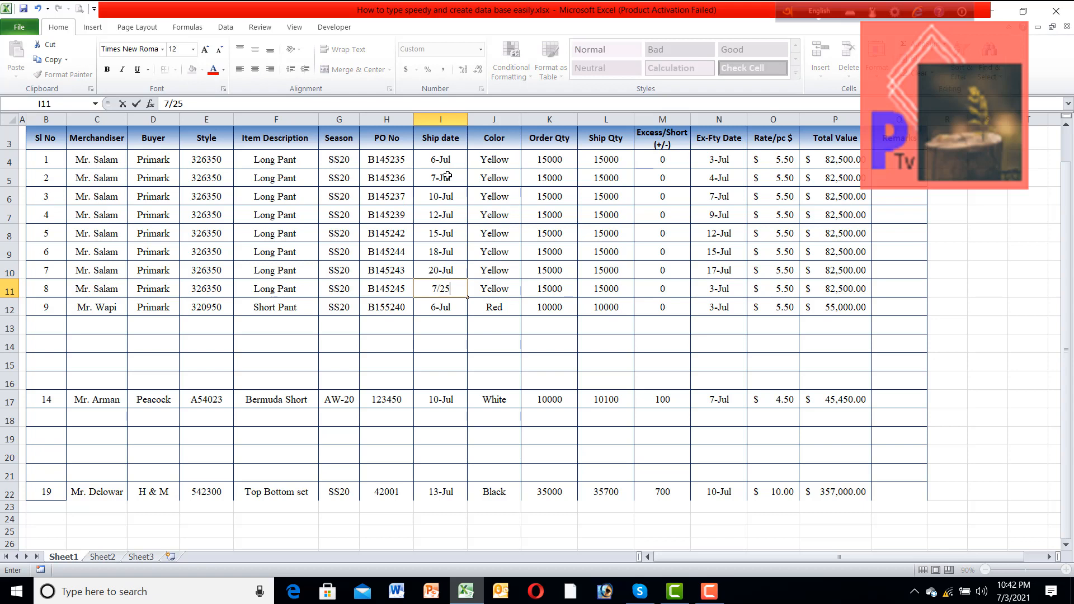
key("Return")
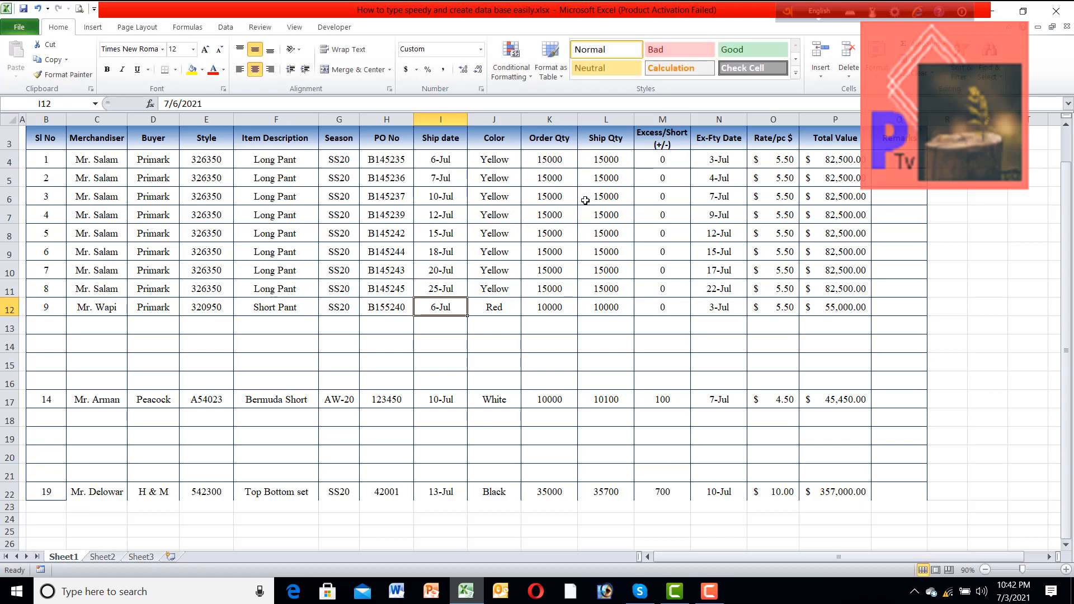
Set the Order Qty in cell K5 to 10000.
left_click(524, 273)
left_click(505, 221)
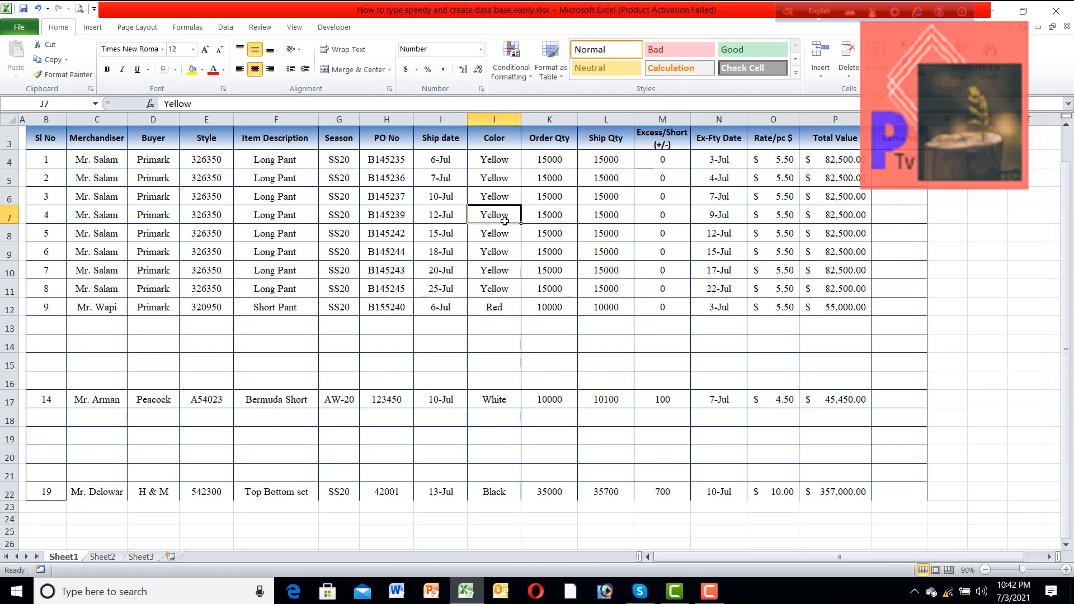
left_click(558, 185)
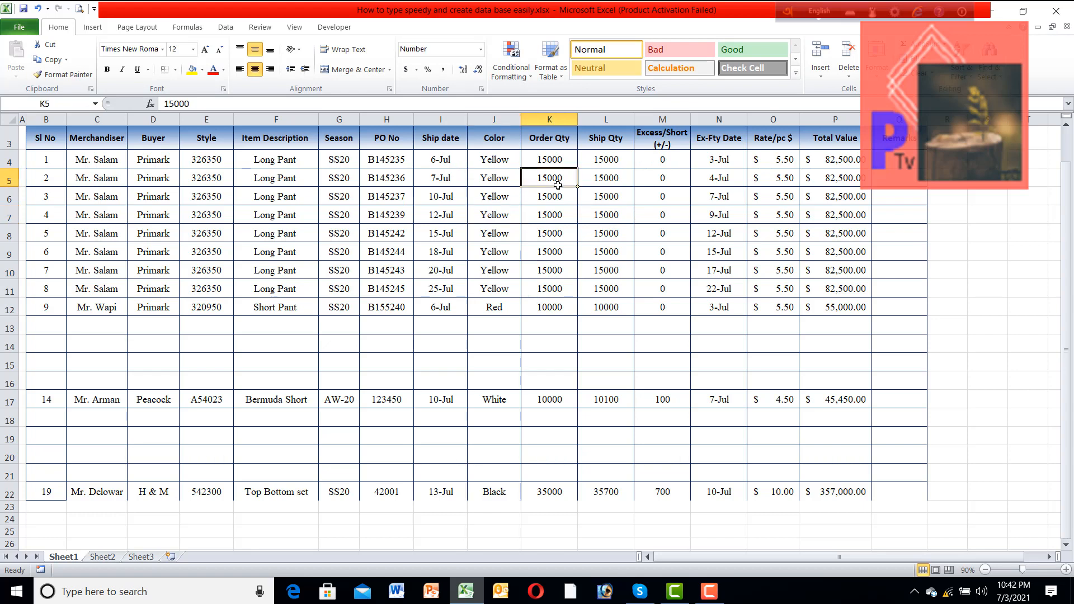
double_click(561, 181)
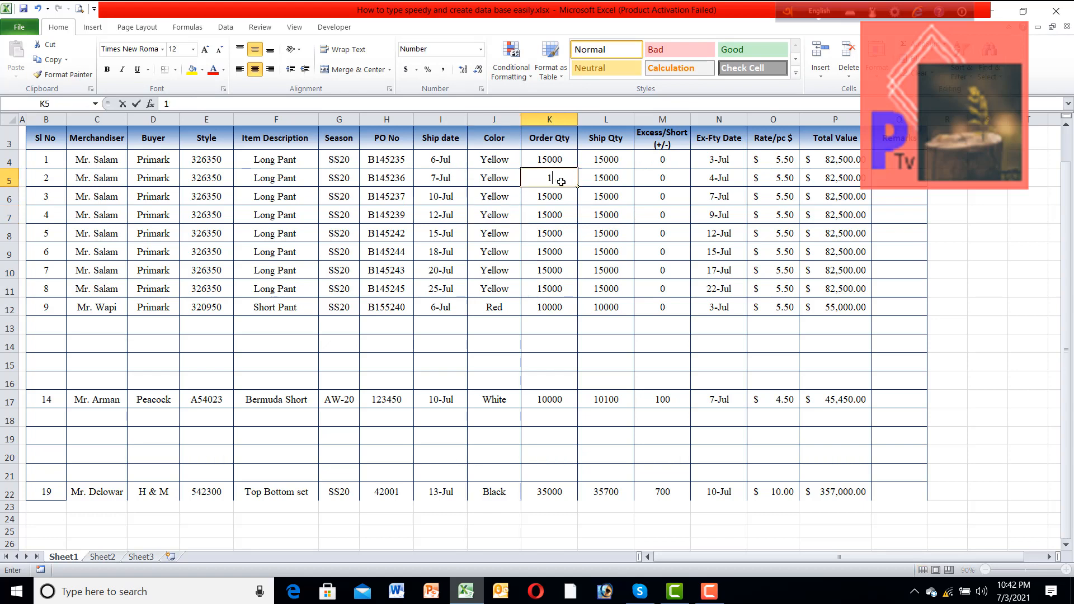
key("BackSpace")
key("BackSpace")
key("BackSpace")
key("BackSpace")
type("0000")
key("Return")
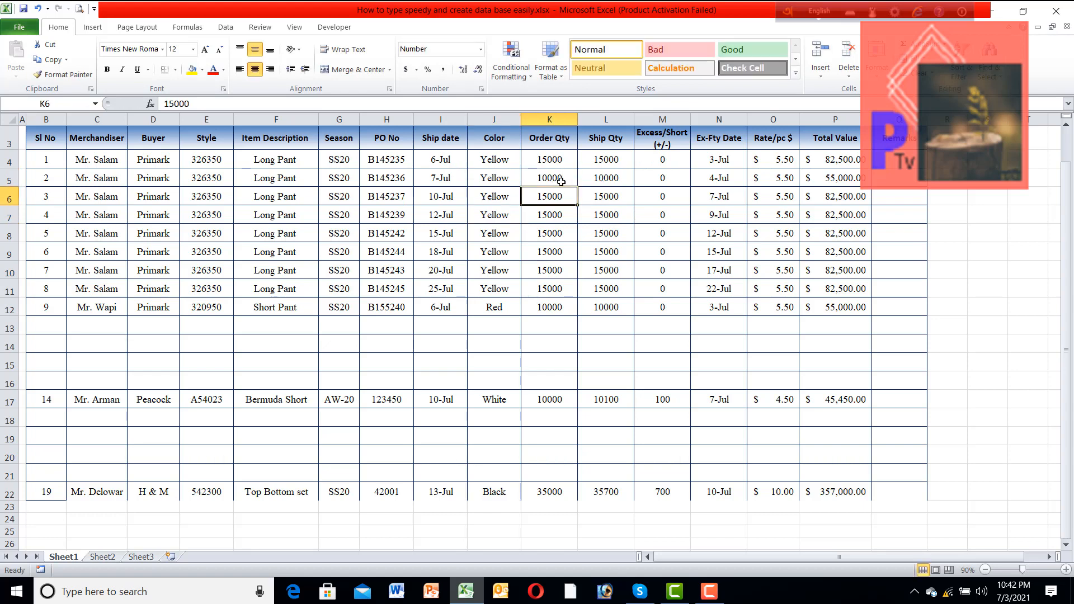
Set the Order Qty to 12000 in K6 and K7, 15000 in K8 and 10000 in K9.
type("12000")
key("Return")
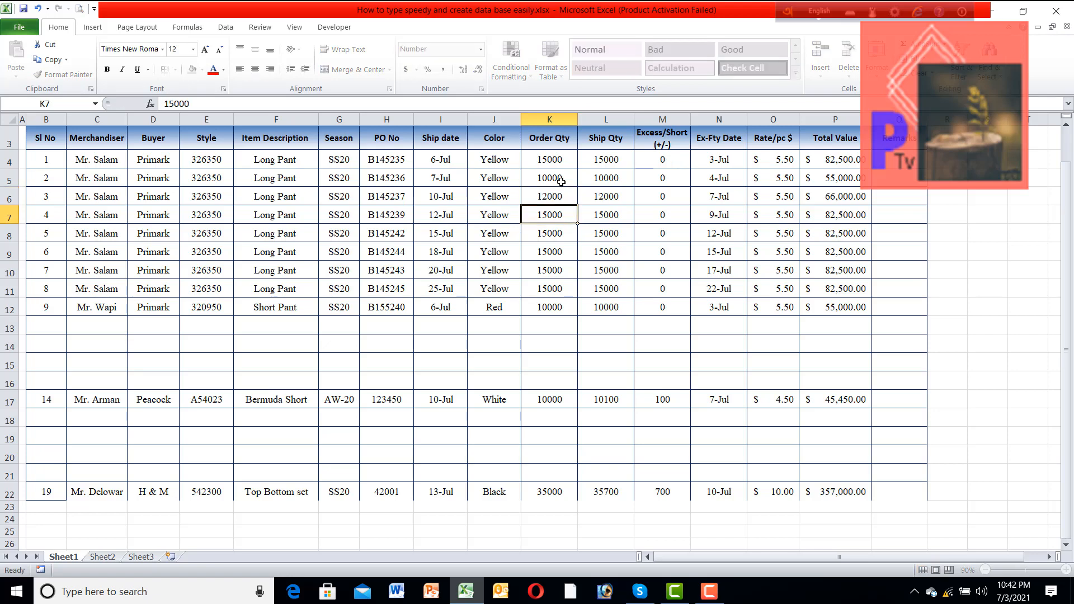
type("12000")
key("Return")
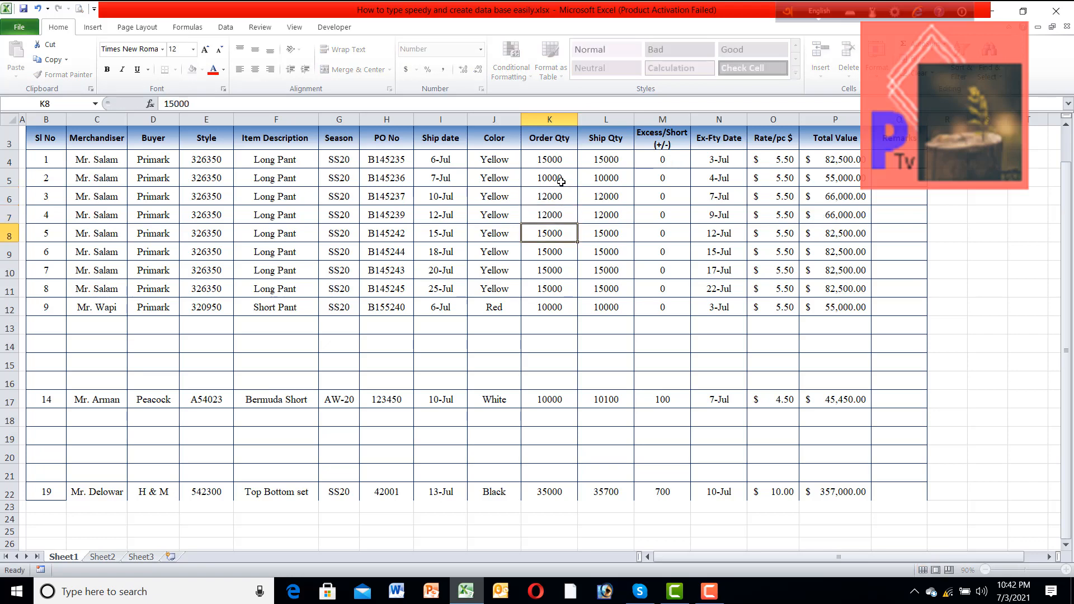
type("15000")
key("Return")
type("10000")
key("Return")
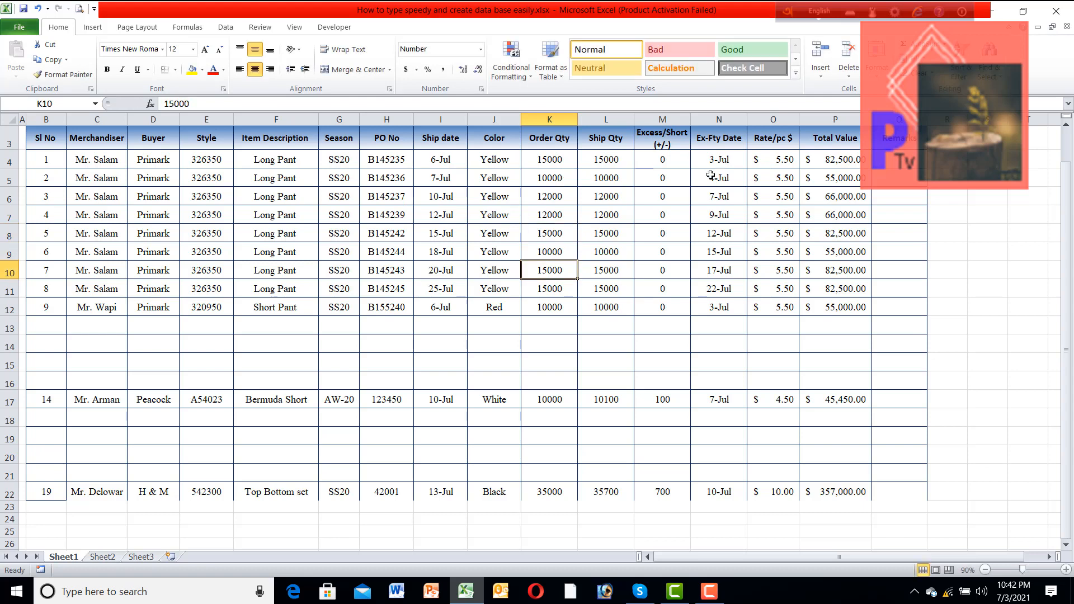
Re-enter the Ex-Fty Date formula in N4 as the Ship date minus three days, =I4-3.
left_click(681, 179)
left_click(727, 161)
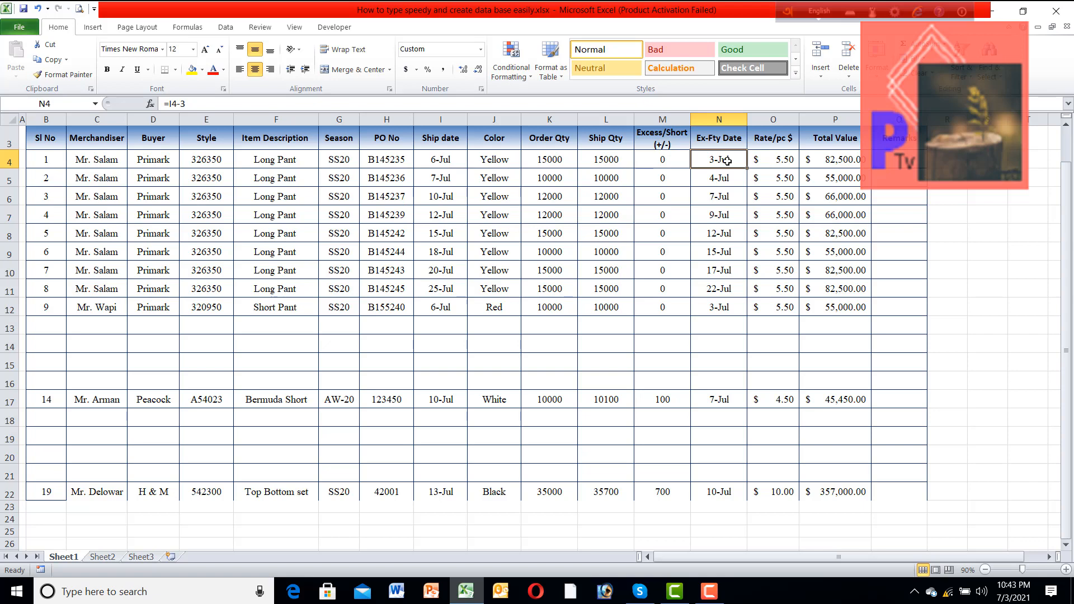
type("=")
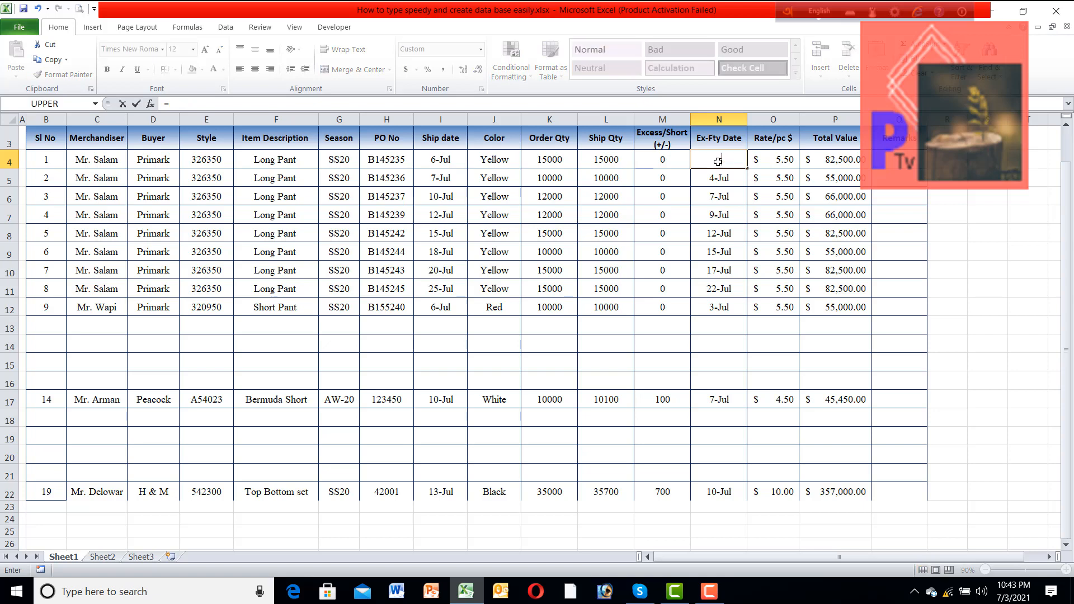
left_click(448, 161)
type("-3")
key("Return")
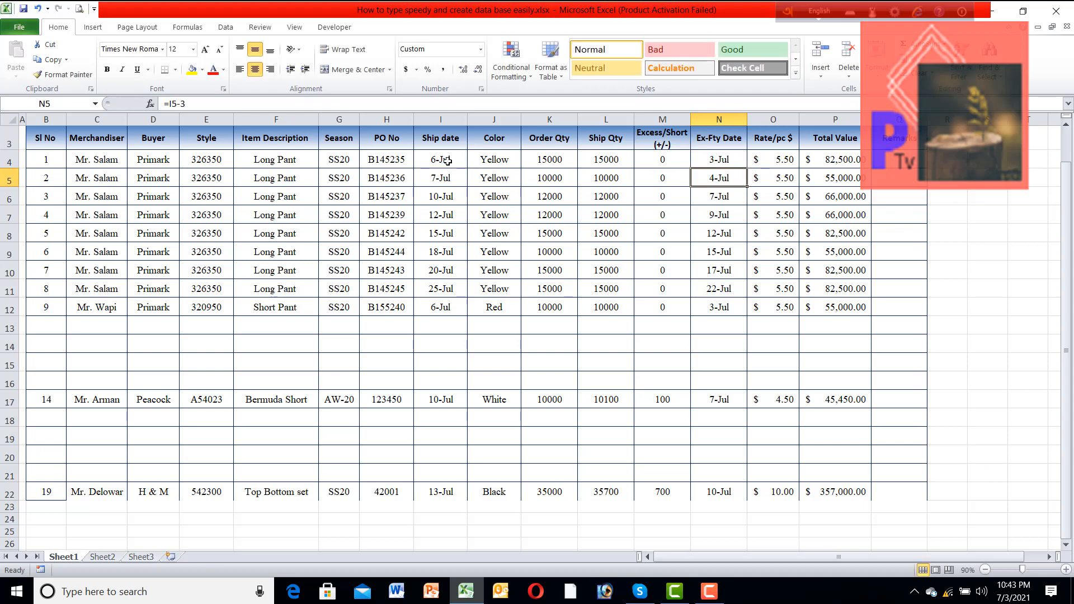
Select the Ex-Fty Date cells from N4 down to N12 and review the dates calculated from the Ship dates.
left_click(706, 158)
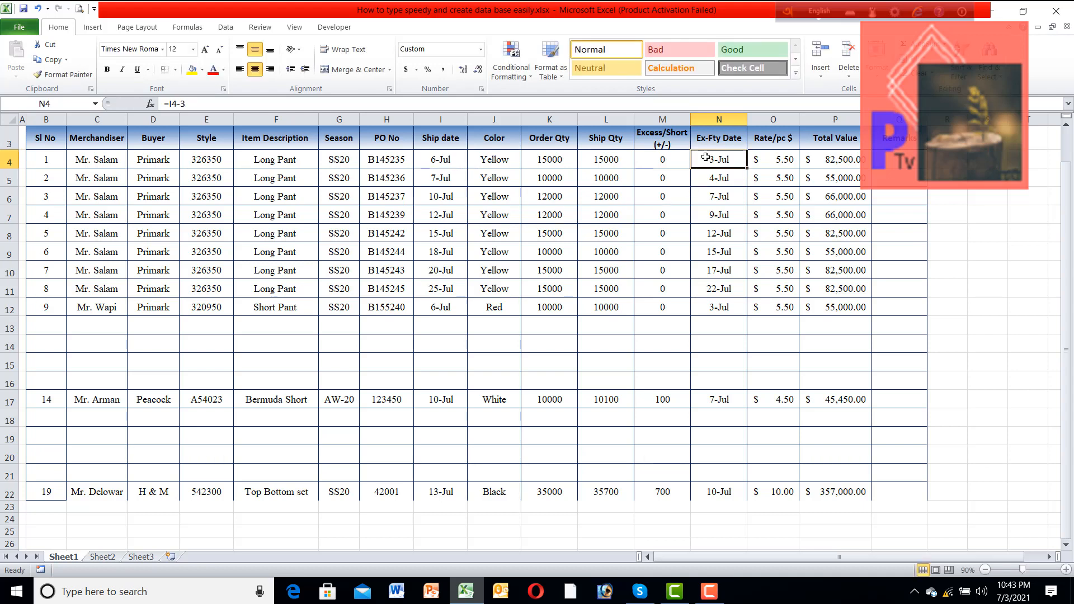
key("shift+Down")
key("shift+Down")
key("shift+Down")
key("shift+Down")
key("shift+Down")
key("shift+Down")
key("shift+Down")
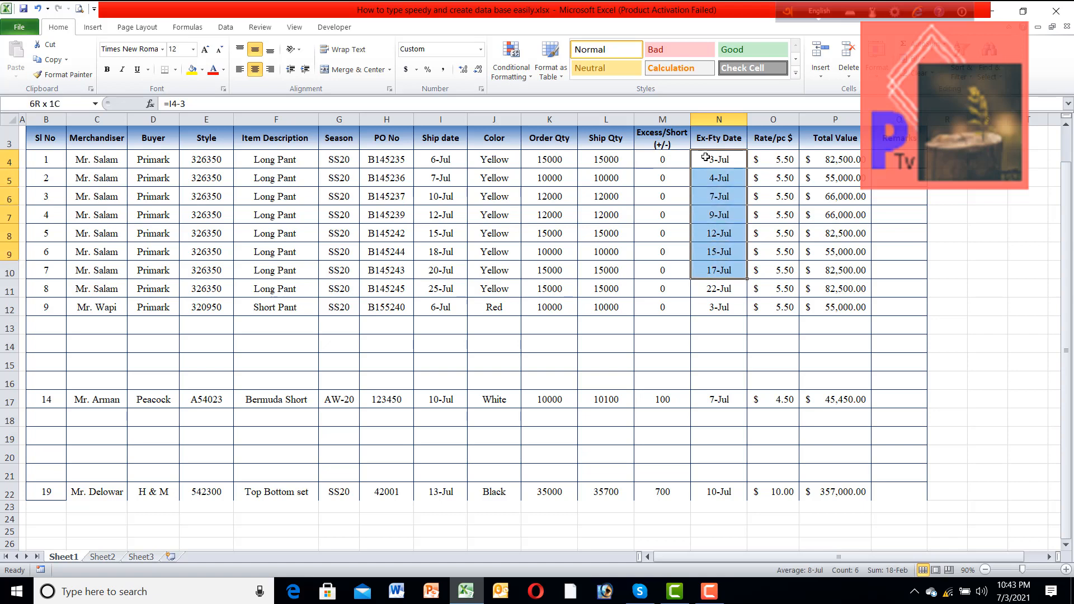
key("shift+Down")
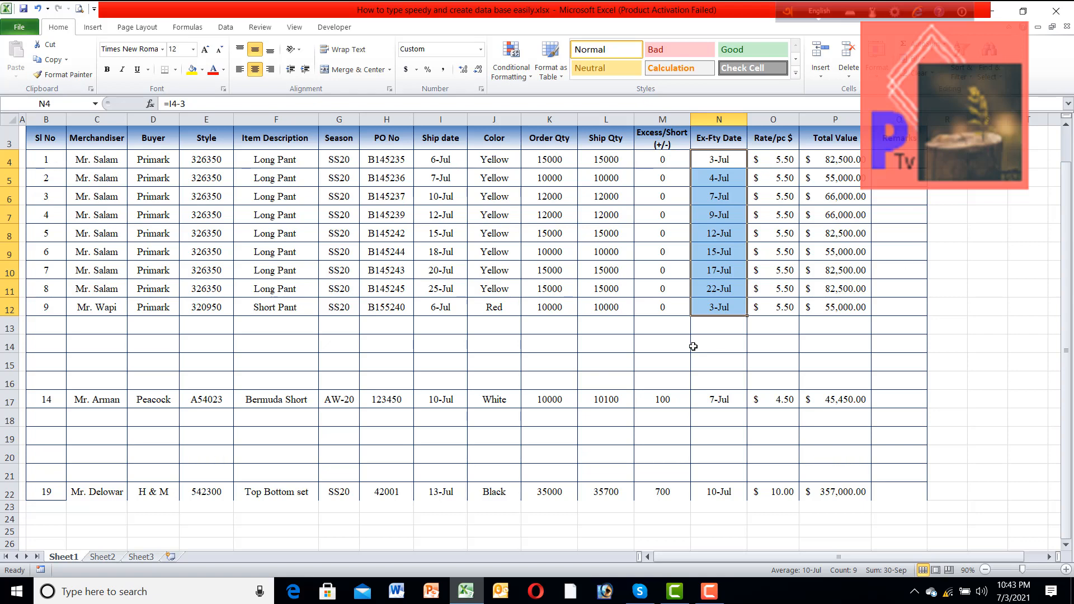
Compare the Item Description and Rate/pc entries of rows 11 and 12.
left_click(294, 286)
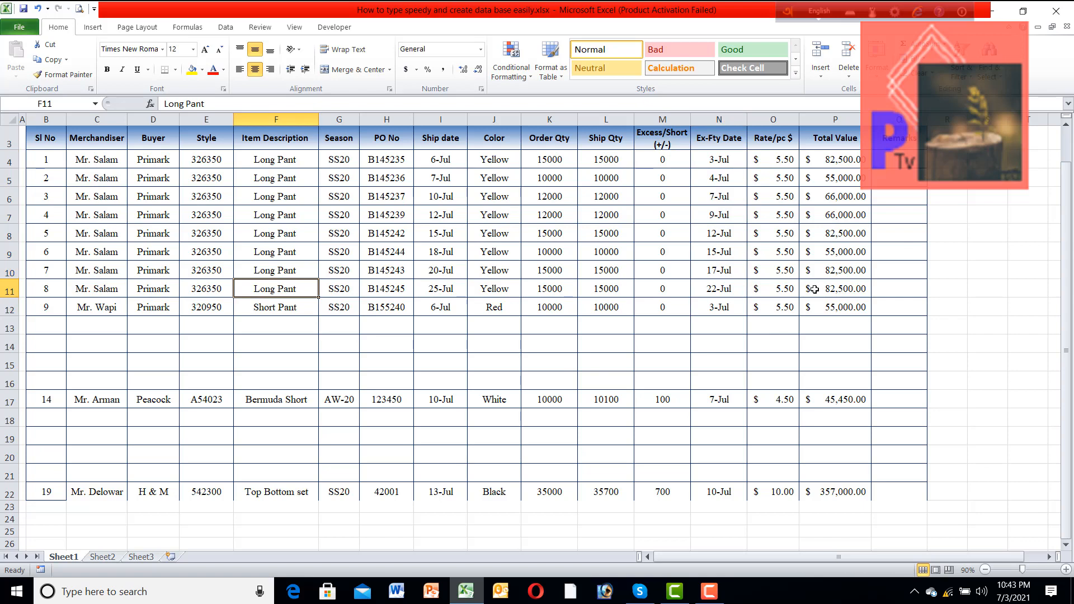
left_click(777, 292)
left_click(249, 310)
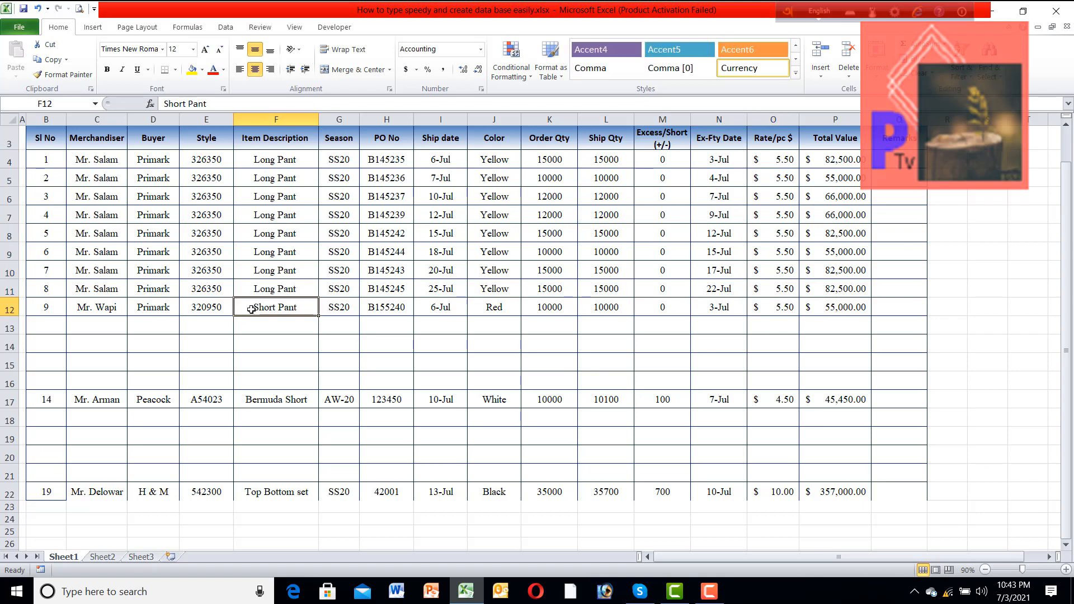
left_click(775, 311)
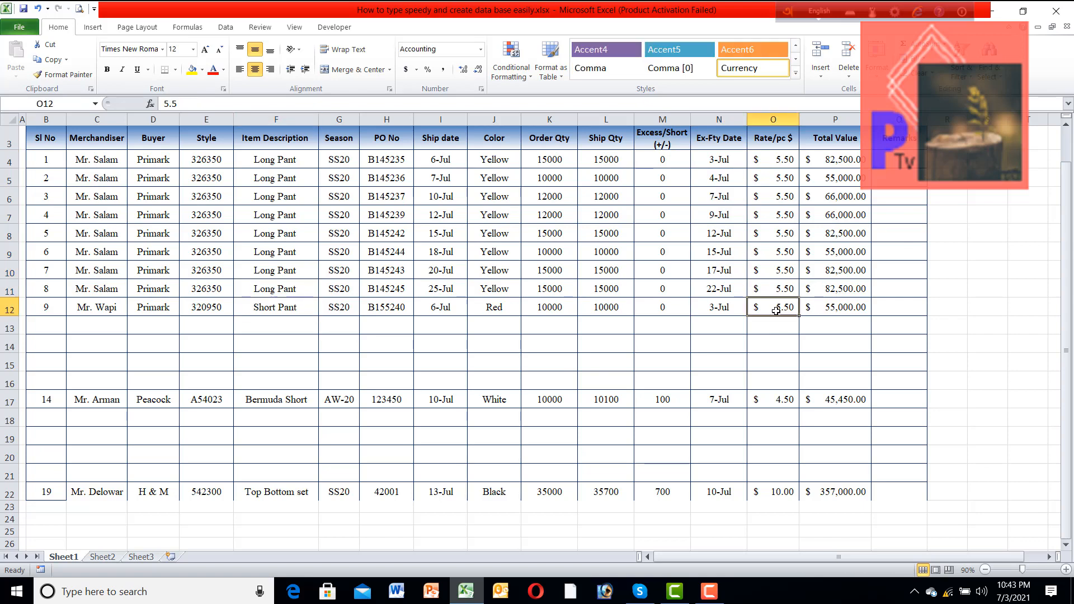
Set the Rate/pc $ in O12 to 4.50 and check the Total Value formula in P12.
type("4.5")
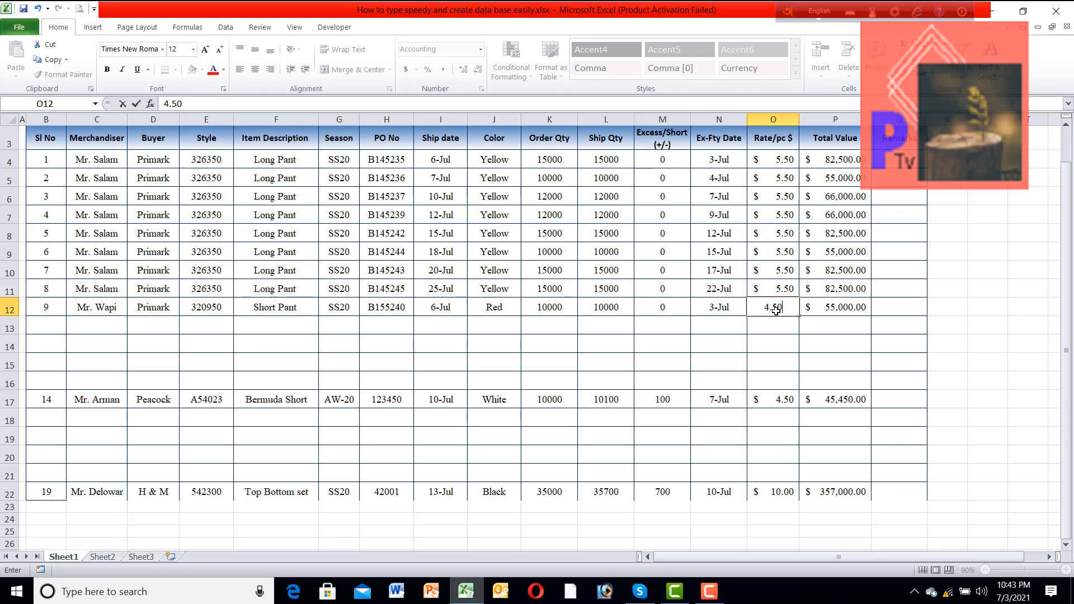
key("Return")
left_click(823, 307)
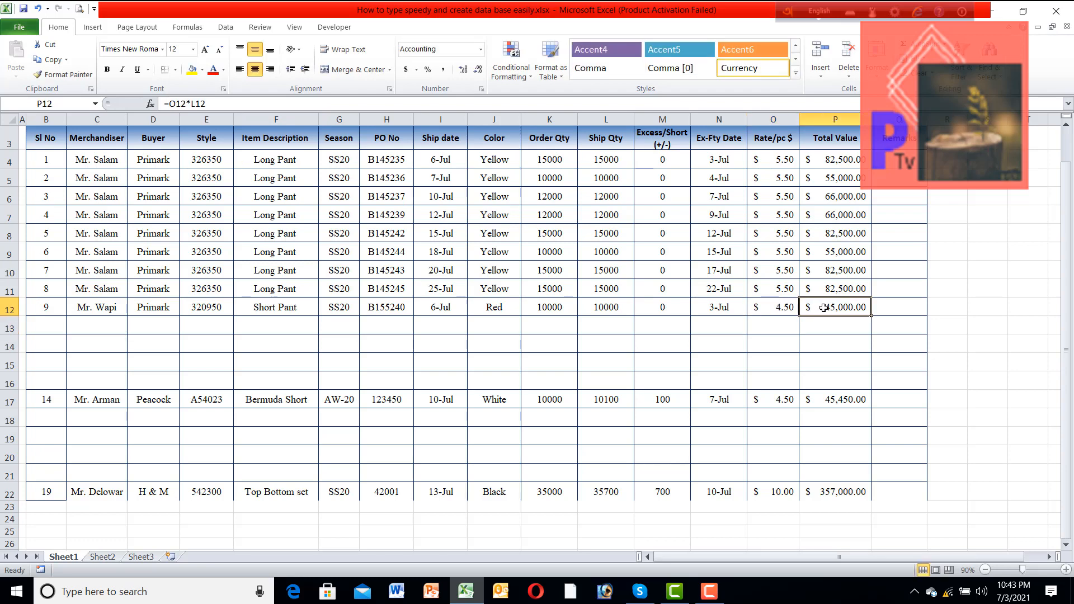
Fill the whole of row 12, the first Short Pant entry, down through row 16.
left_click(376, 336)
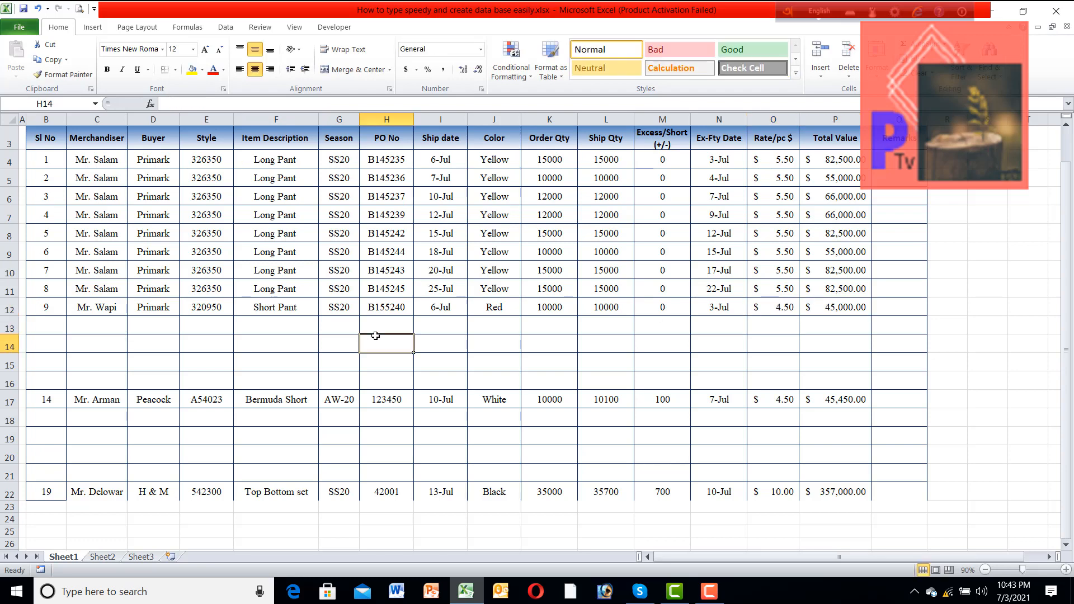
left_click(8, 310)
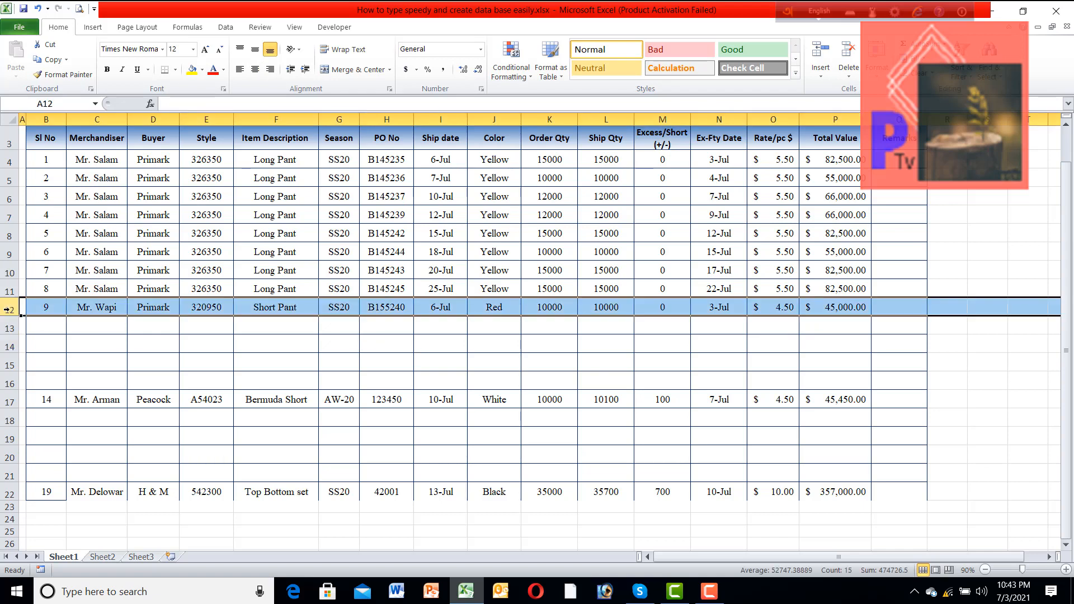
left_click_drag(8, 309, 8, 384)
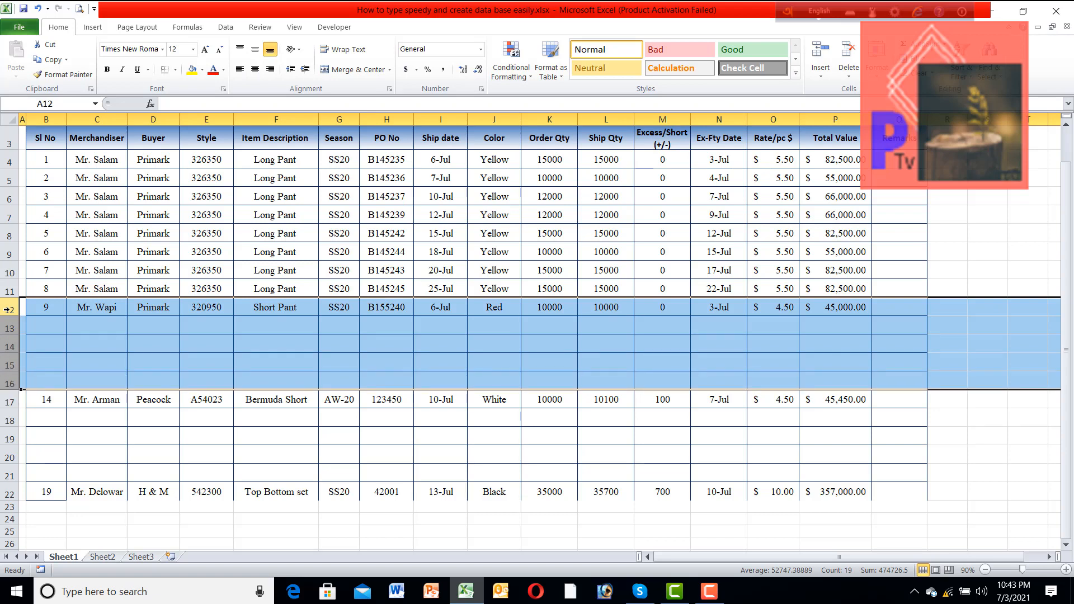
key("ctrl+d")
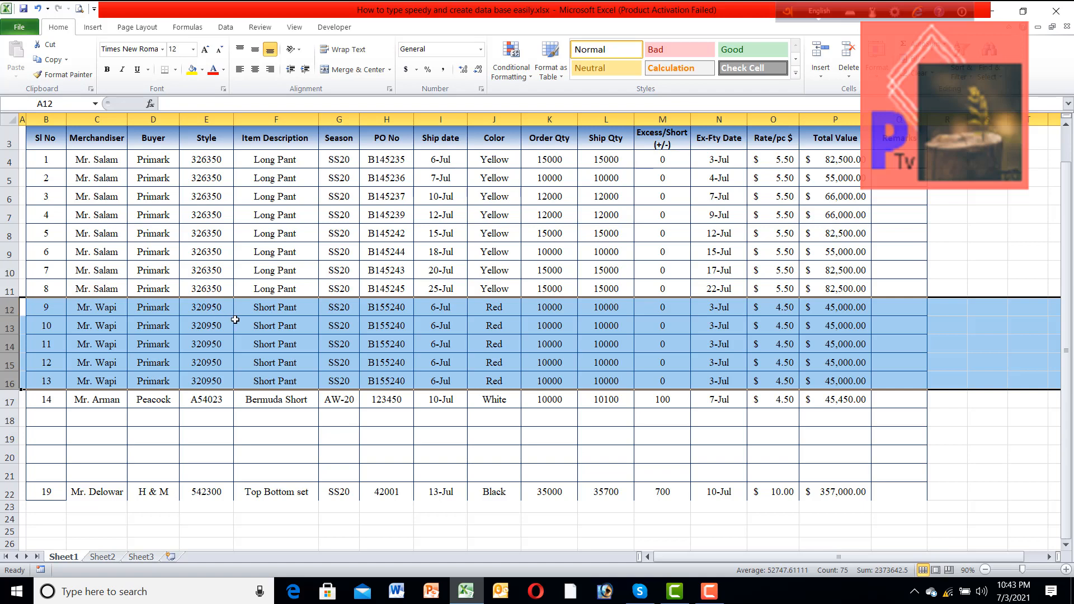
Change the last digit of the PO No to 1 in H13 and to 2 in H14.
left_click(382, 318)
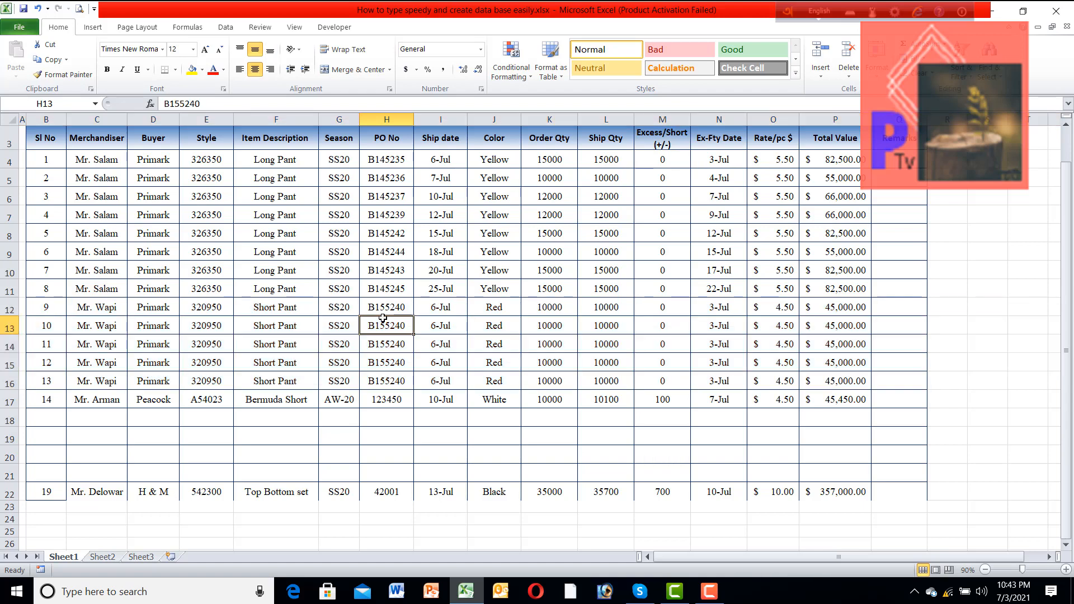
double_click(409, 324)
key("BackSpace")
type("1")
key("Return")
double_click(406, 345)
key("BackSpace")
type("2")
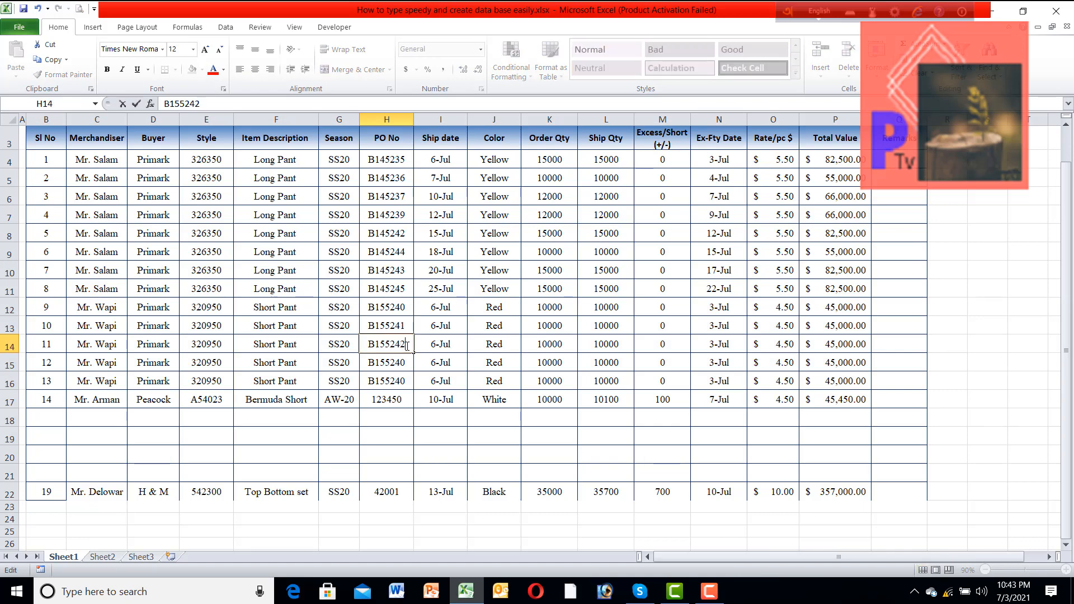
key("Return")
Extend the PO No series from H13:H14 down to H16.
left_click(395, 327)
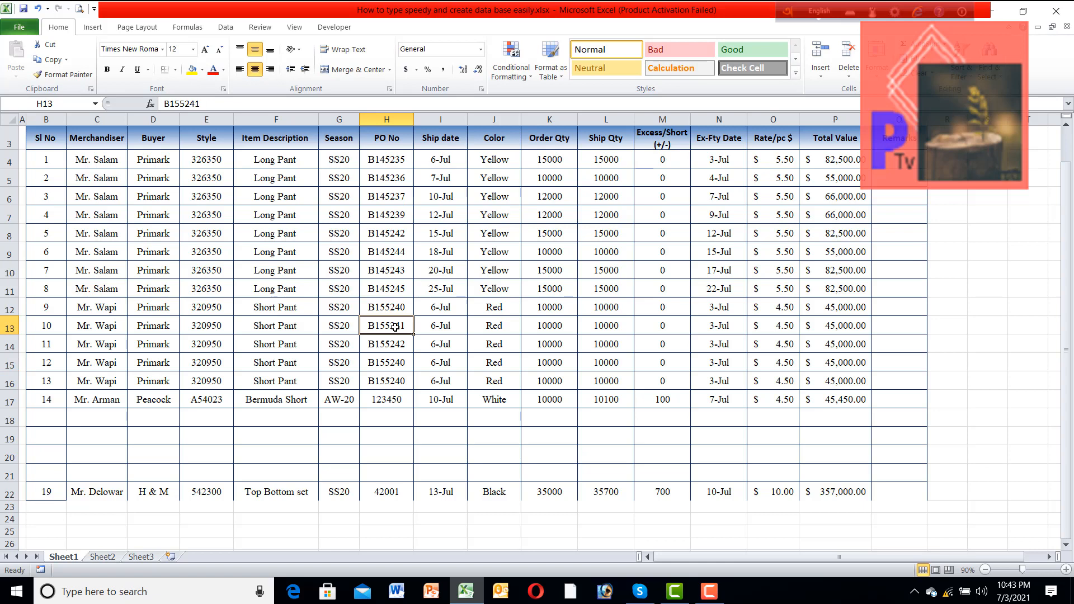
key("shift+Down")
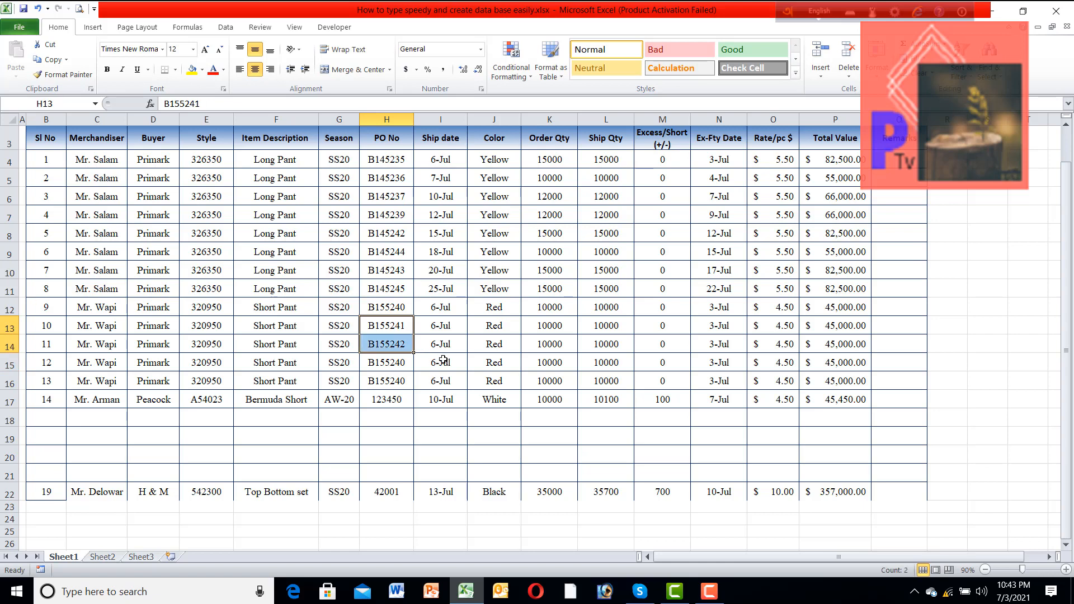
left_click_drag(414, 353, 417, 386)
Set the Ship date to 7/10 in I13, 7/15 in I14, 7/20 in I15 and 7/25 in I16.
left_click(459, 364)
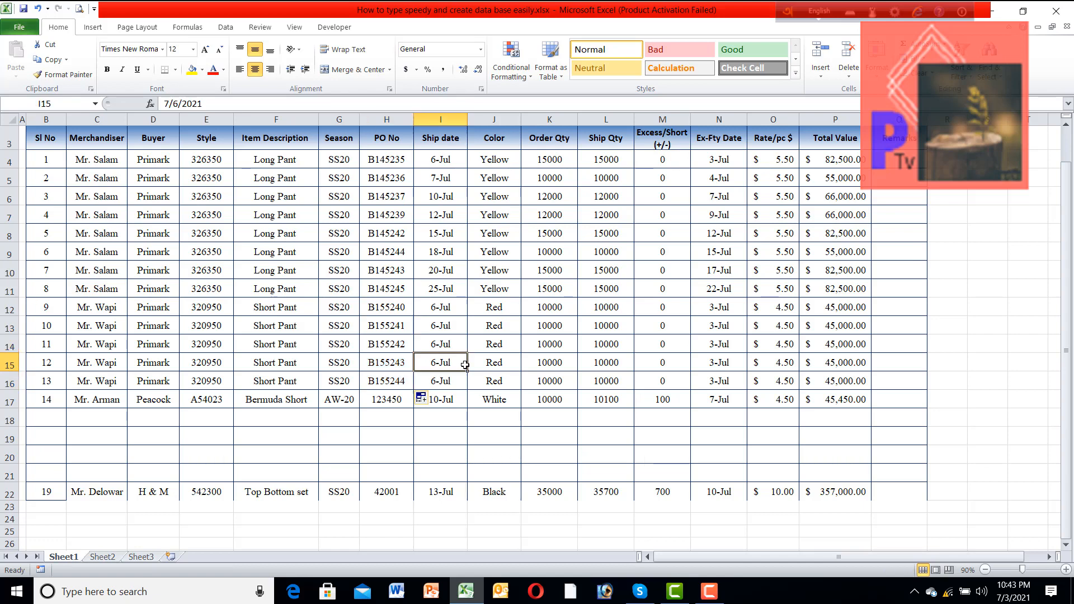
left_click(451, 332)
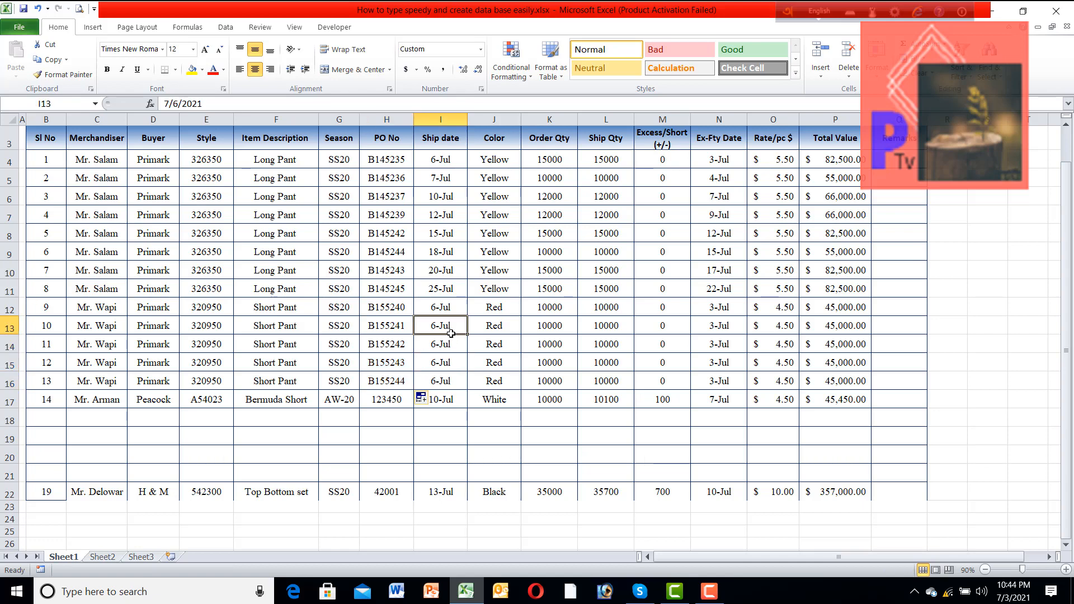
type("7/10")
key("Return")
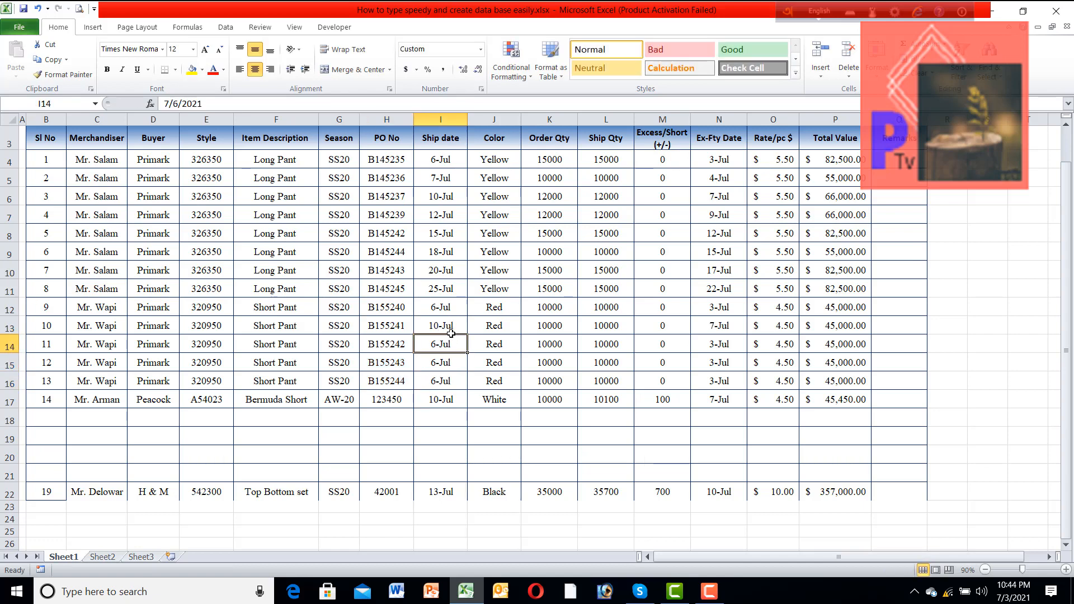
type("7/15")
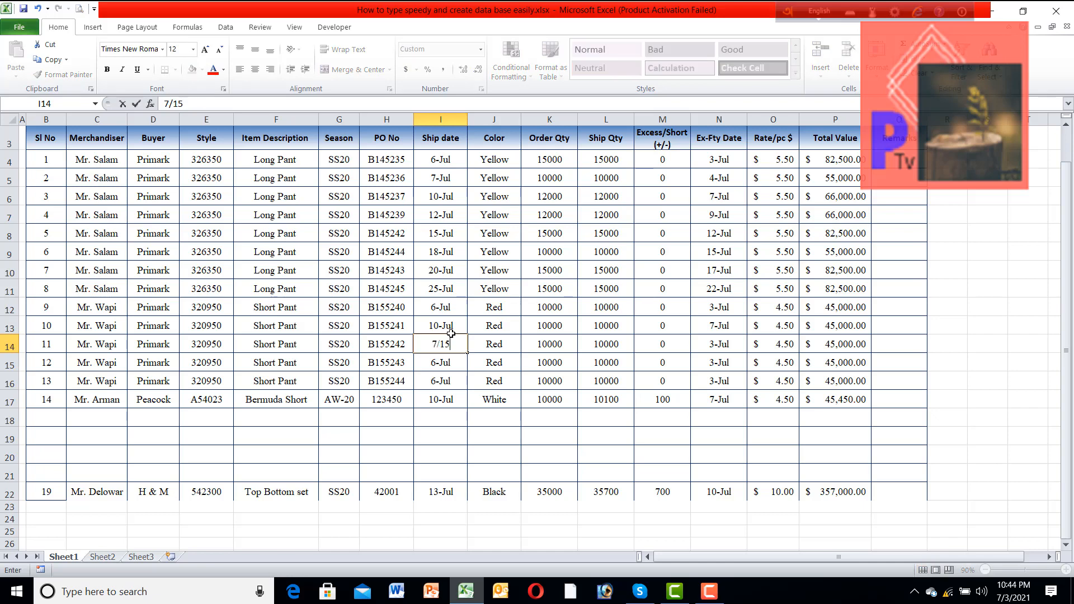
key("Return")
type("7/20")
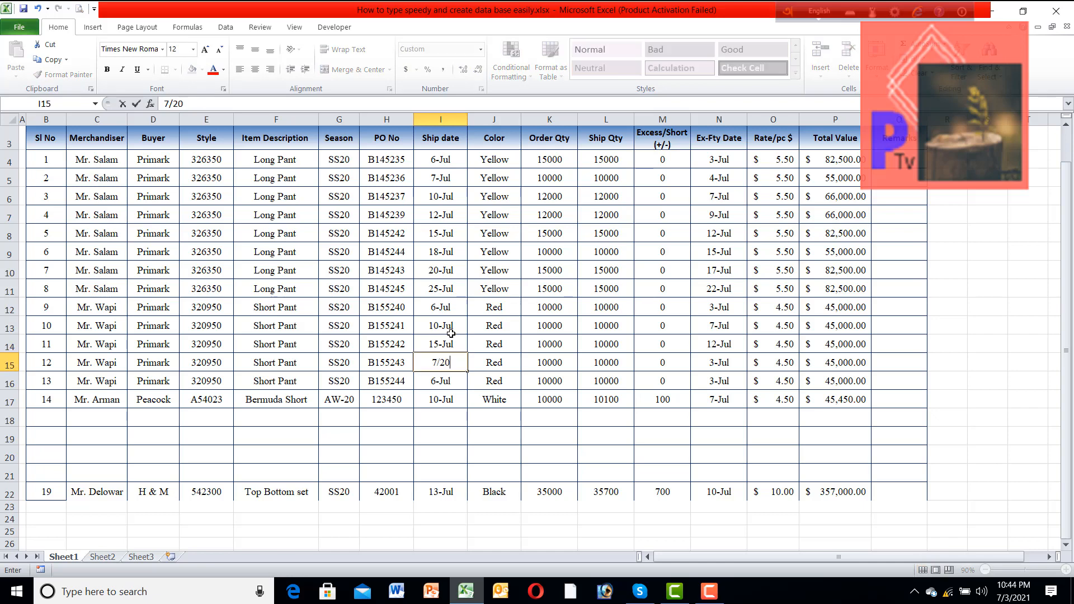
key("Return")
type("7/25")
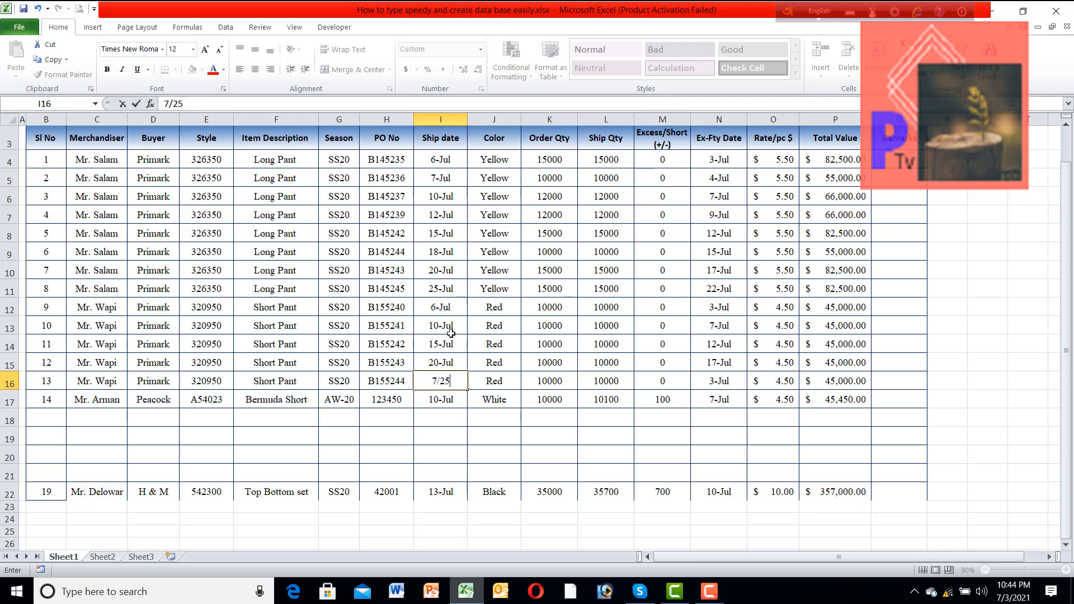
key("Return")
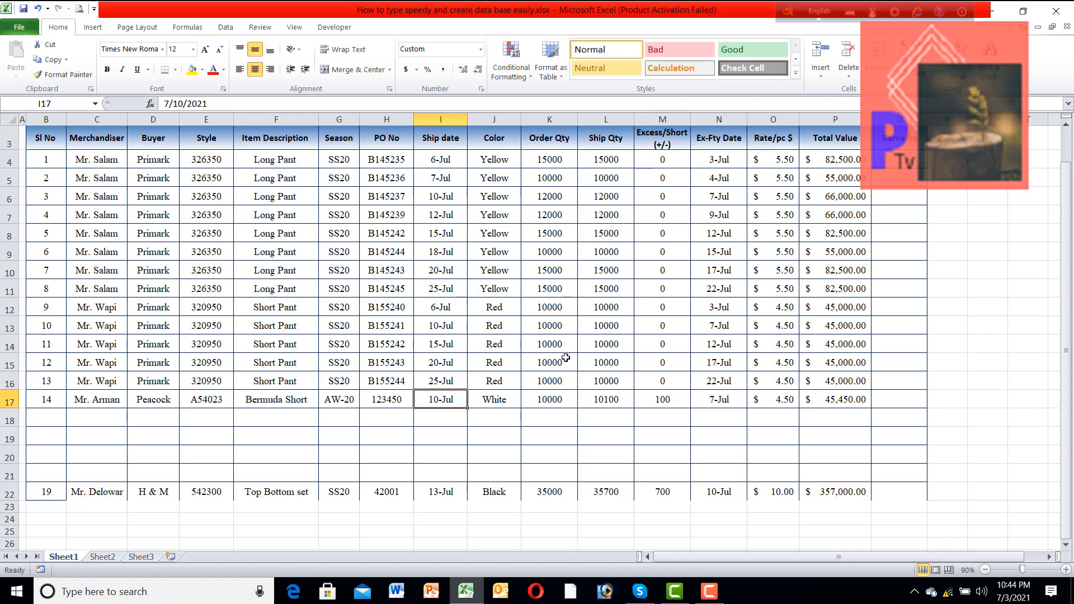
left_click(598, 320)
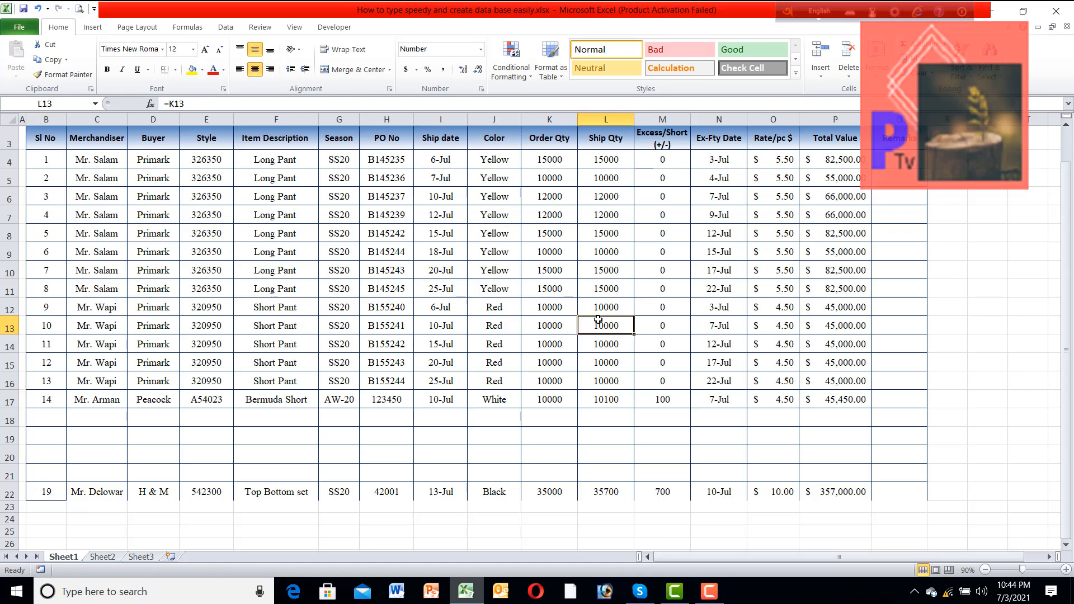
left_click(787, 320)
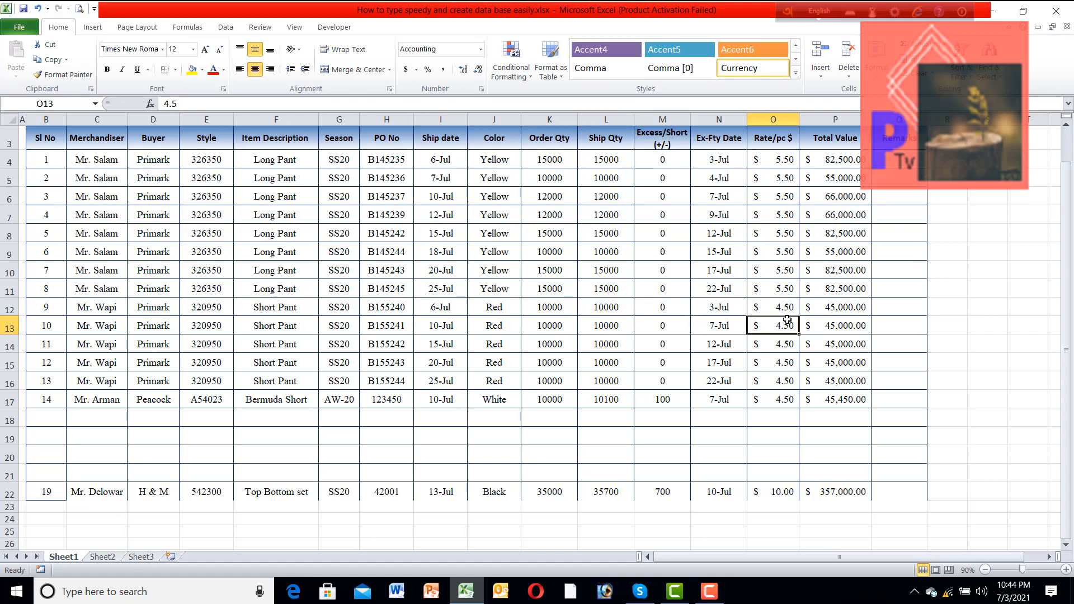
left_click(561, 346)
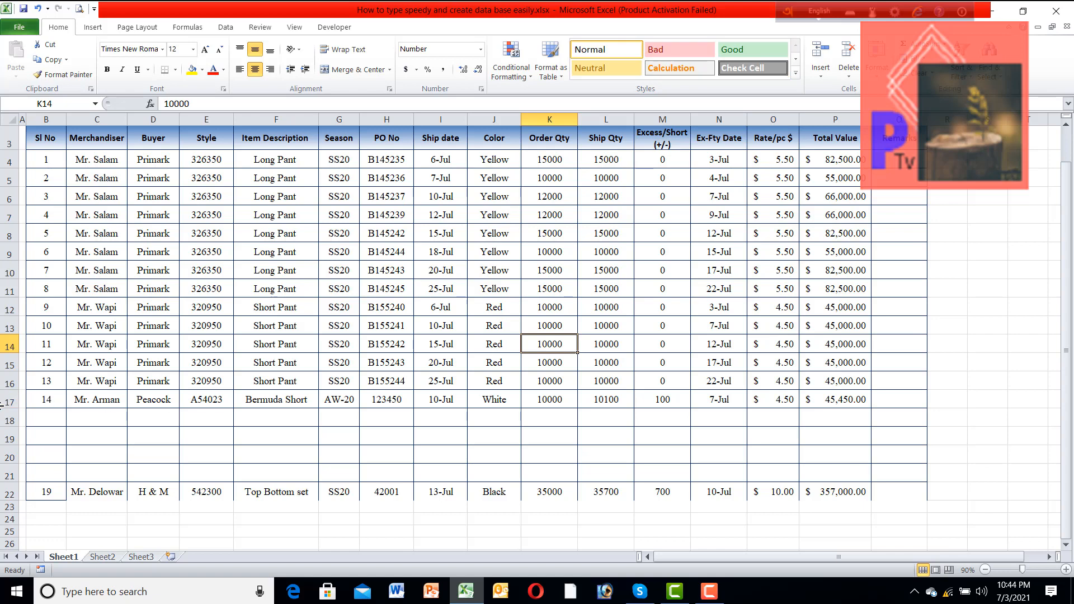
Fill the whole of row 17, the Bermuda Short entry, down through row 21.
left_click(3, 400)
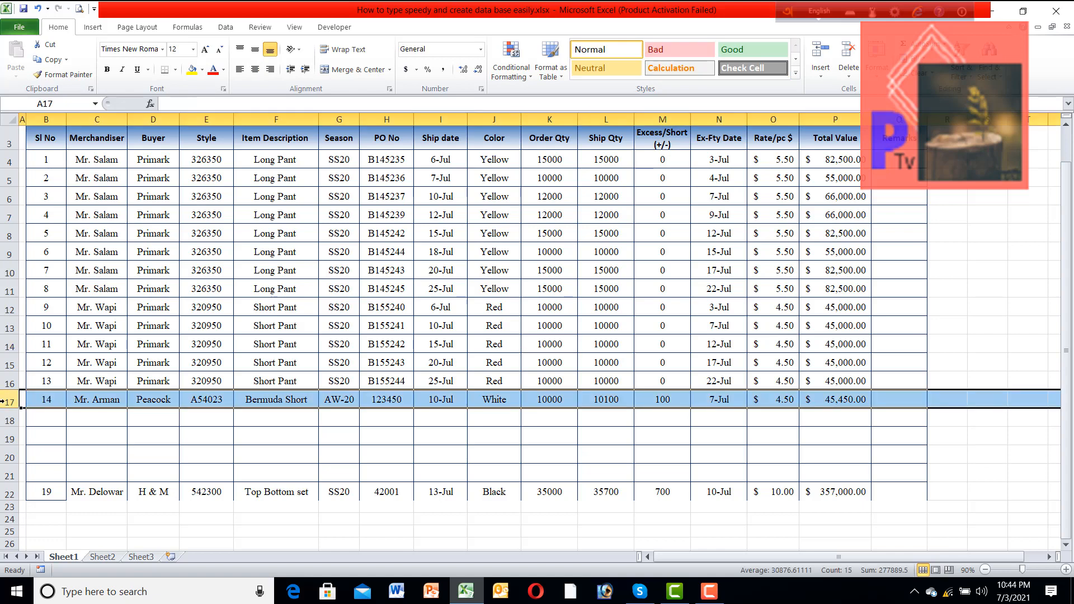
key("shift+Down")
key("shift+Down")
key("shift+Down")
key("shift+Down")
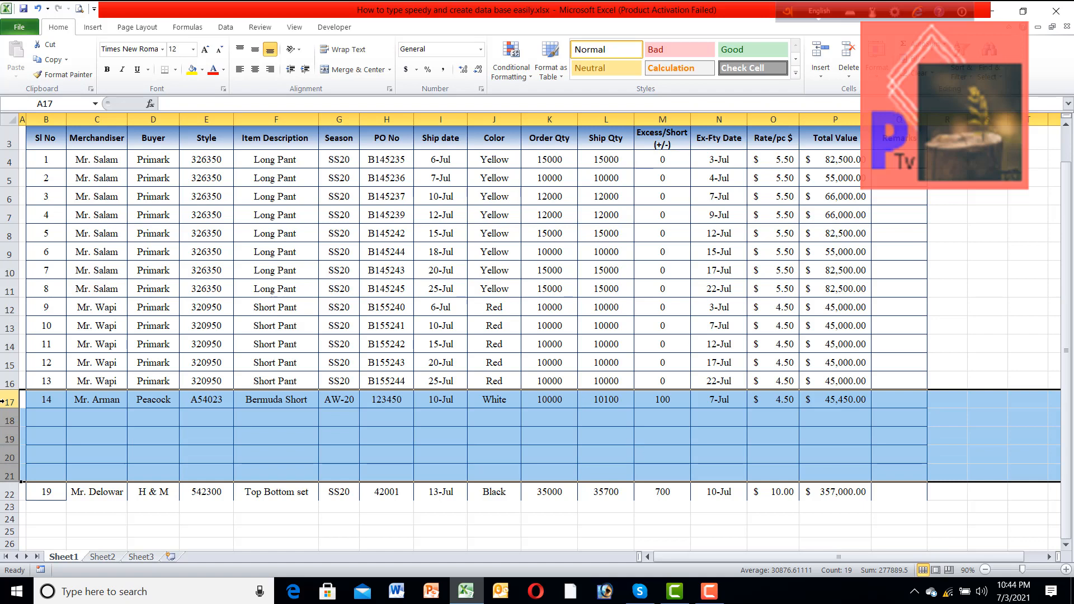
key("ctrl+d")
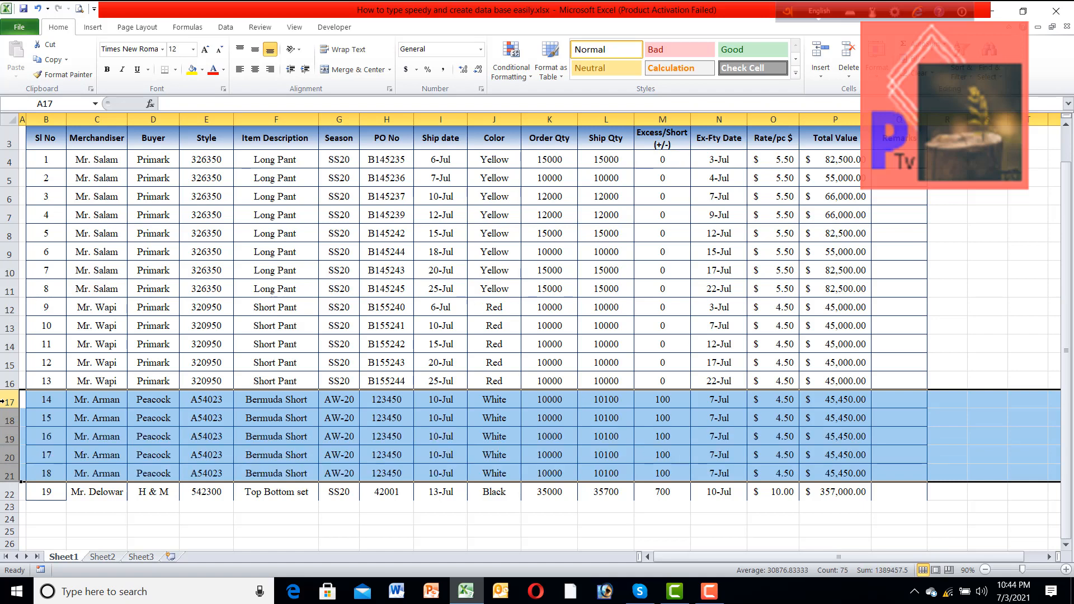
Change the last digit of the PO No in H18 to 1 and extend the series from H17:H18 down to H21.
left_click(275, 439)
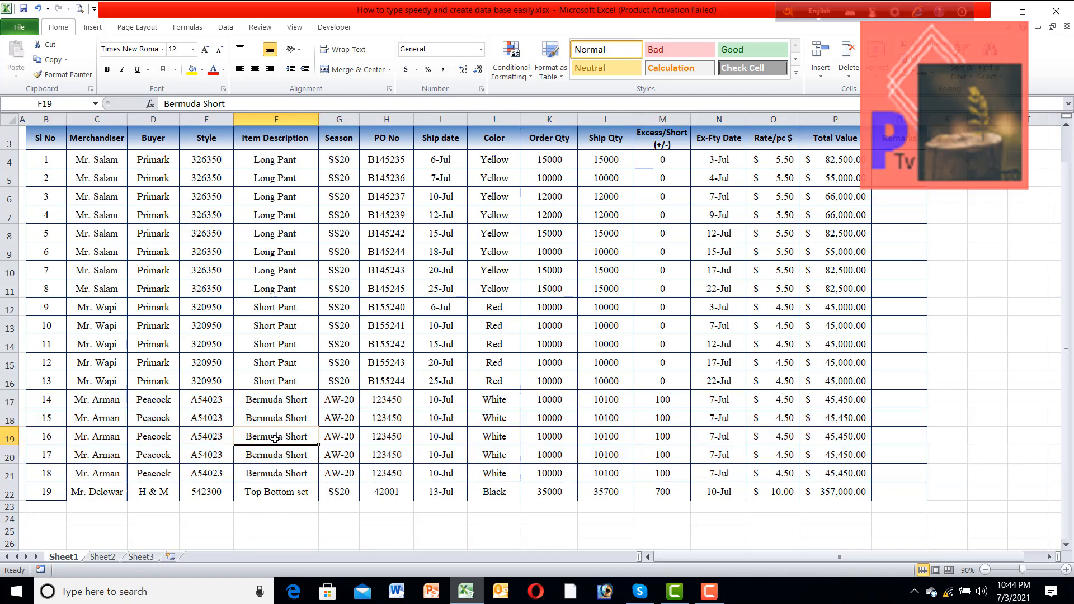
double_click(405, 420)
key("BackSpace")
type("1")
key("Return")
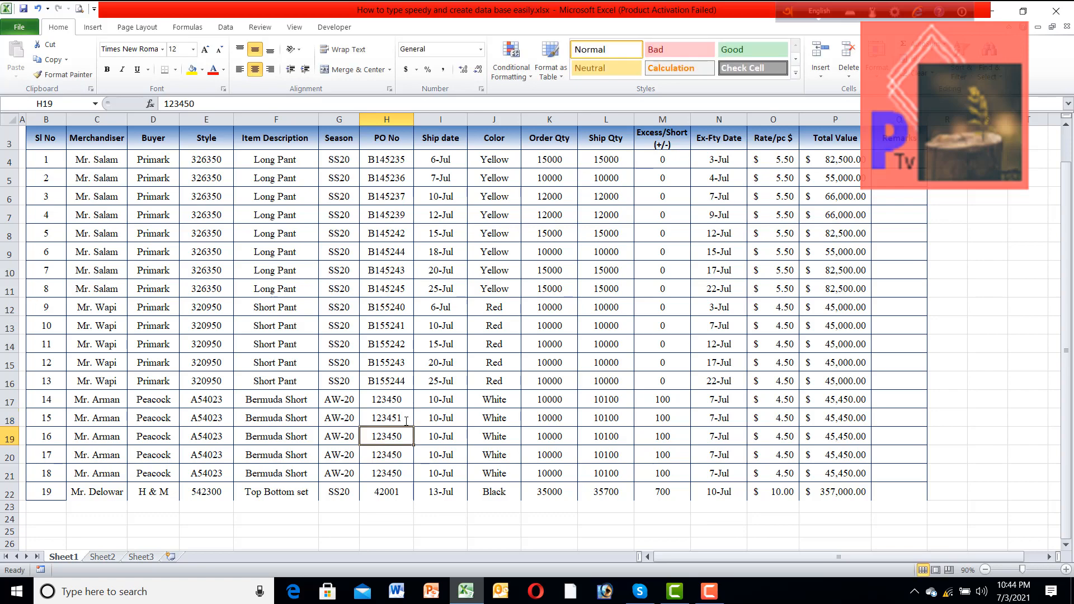
left_click(403, 420)
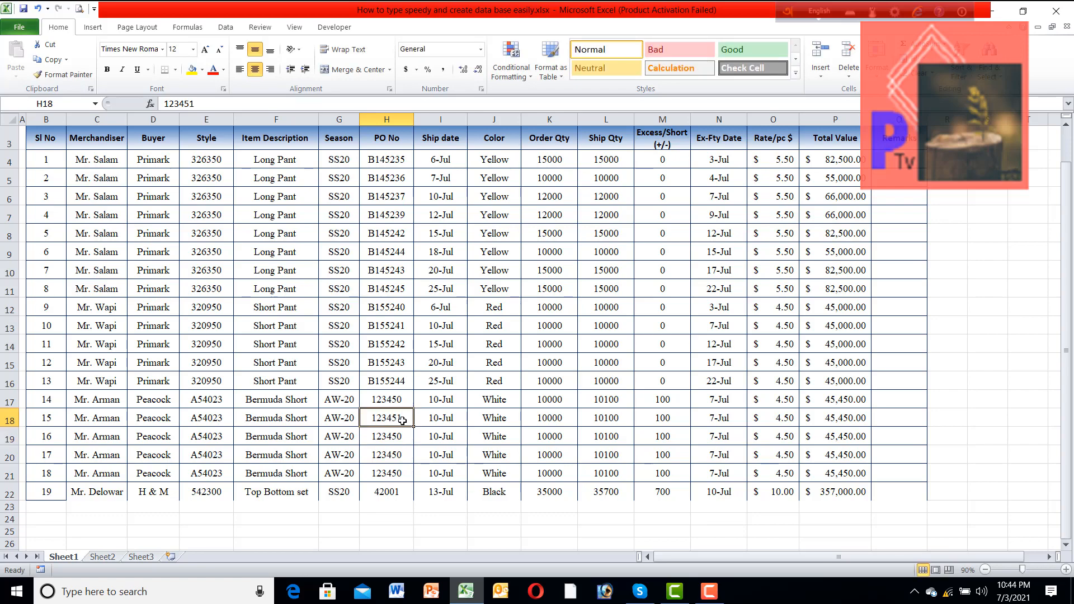
left_click(407, 398)
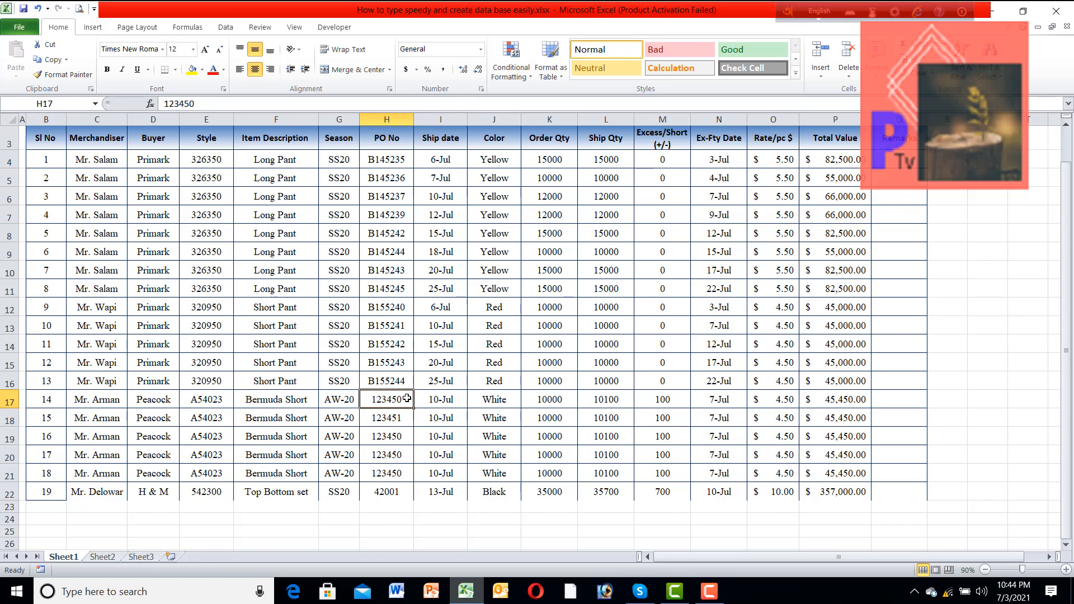
key("shift+Down")
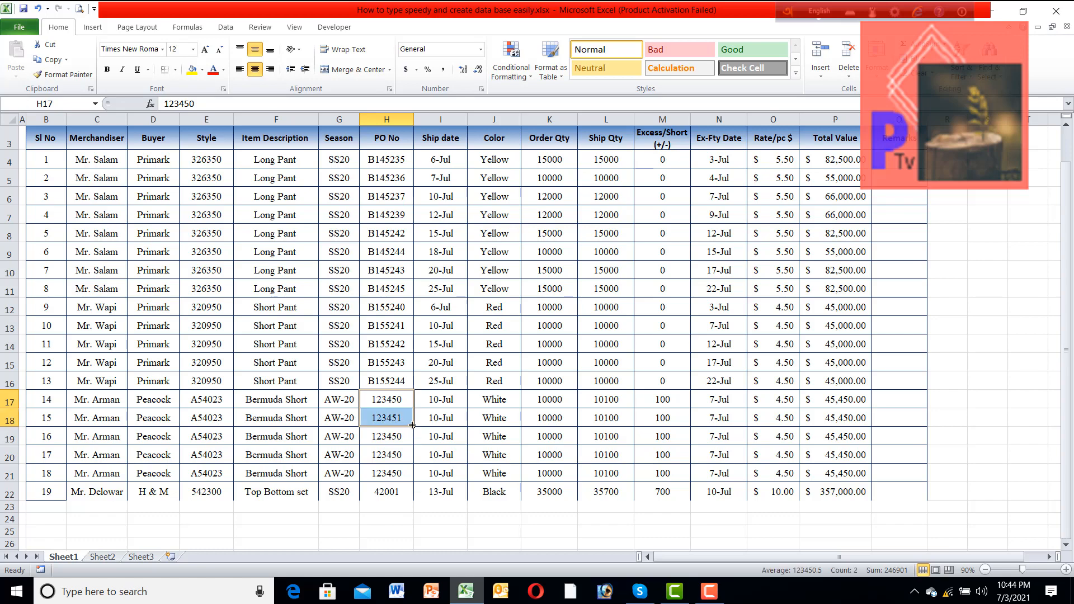
left_click_drag(413, 426, 417, 475)
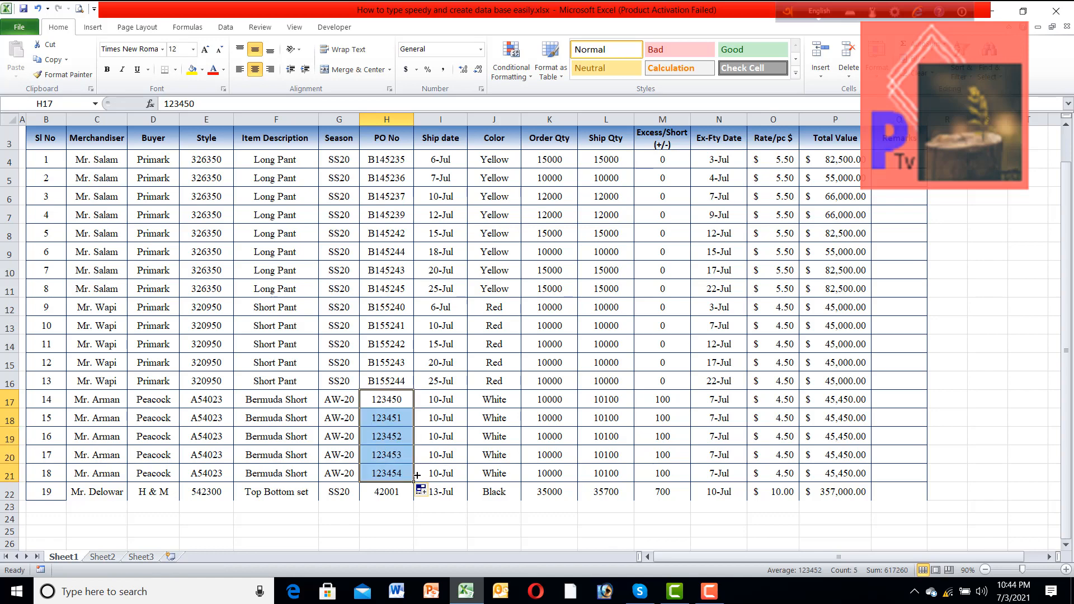
Set the Ship date to 7/15 in I18, 7/20 in I19, 7/25 in I20 and 7/30 in I21.
left_click(436, 435)
left_click(443, 401)
left_click(454, 422)
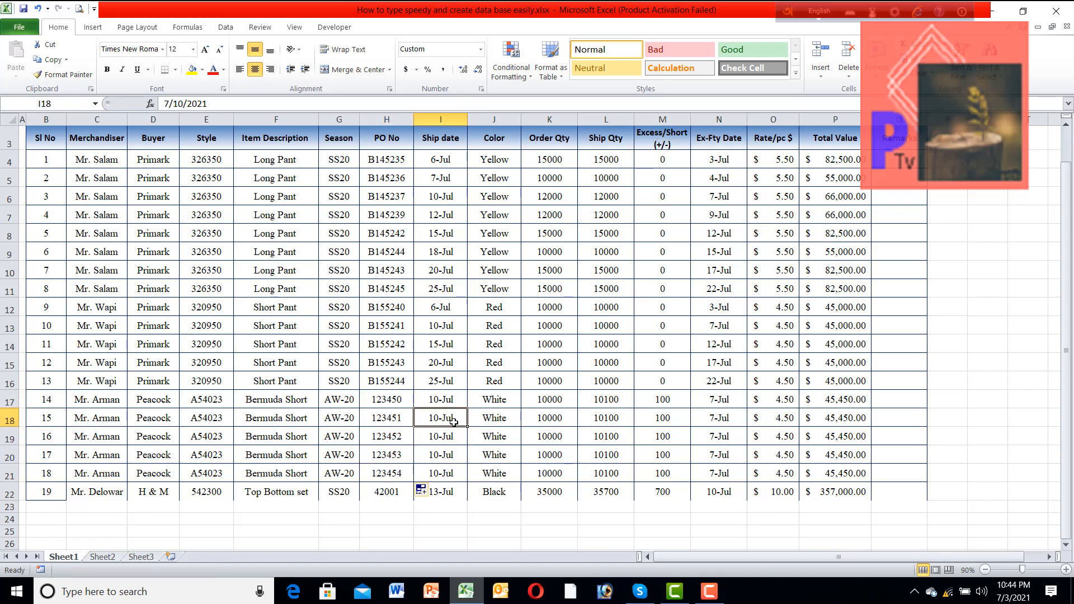
type("7/15")
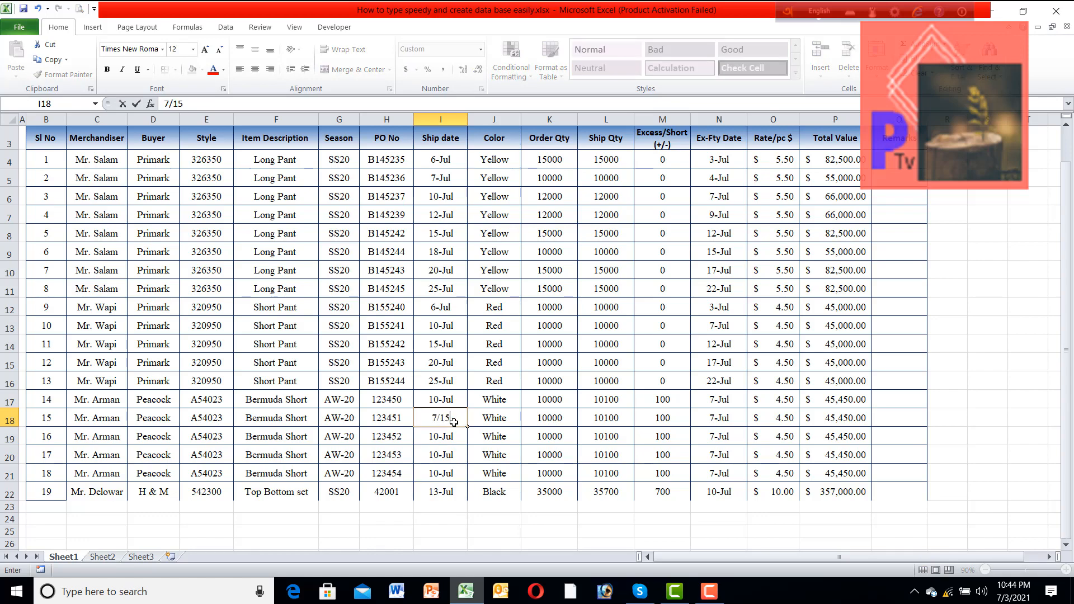
key("Return")
type("7/20")
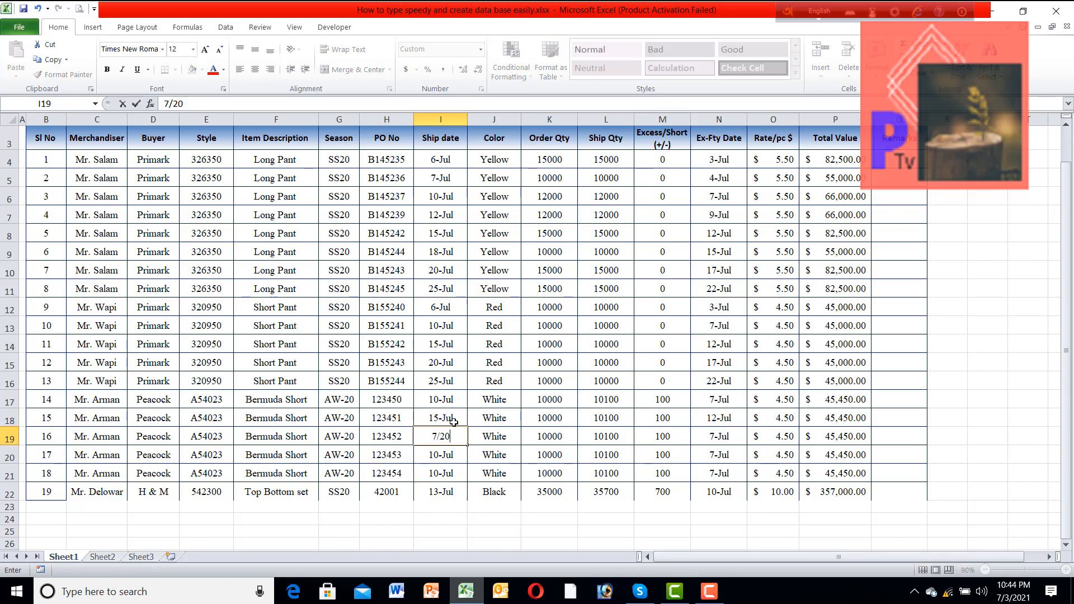
key("Return")
type("7/25")
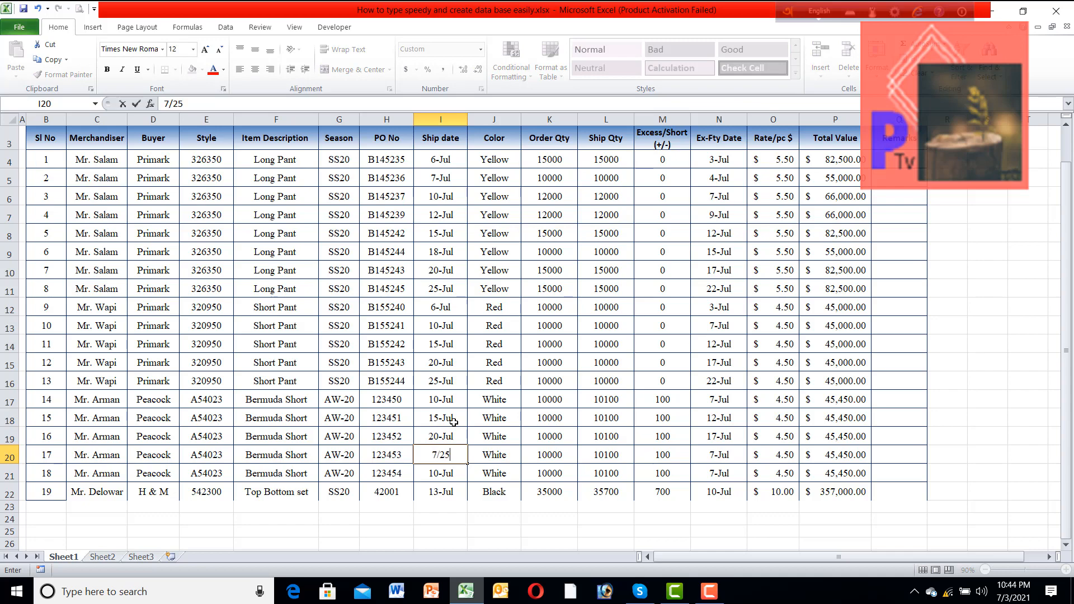
key("Return")
type("7/30")
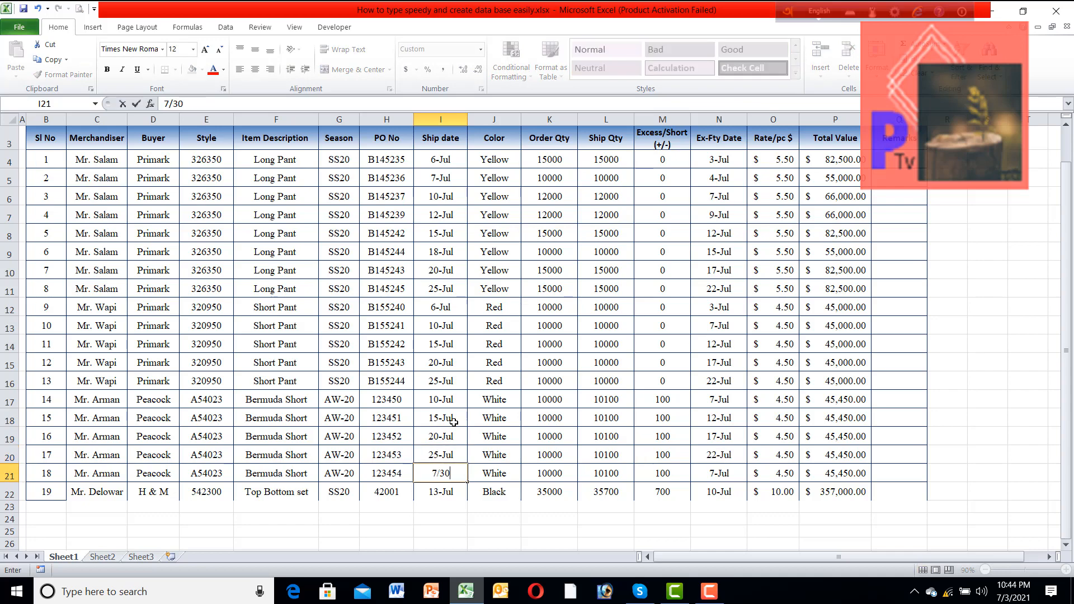
key("Return")
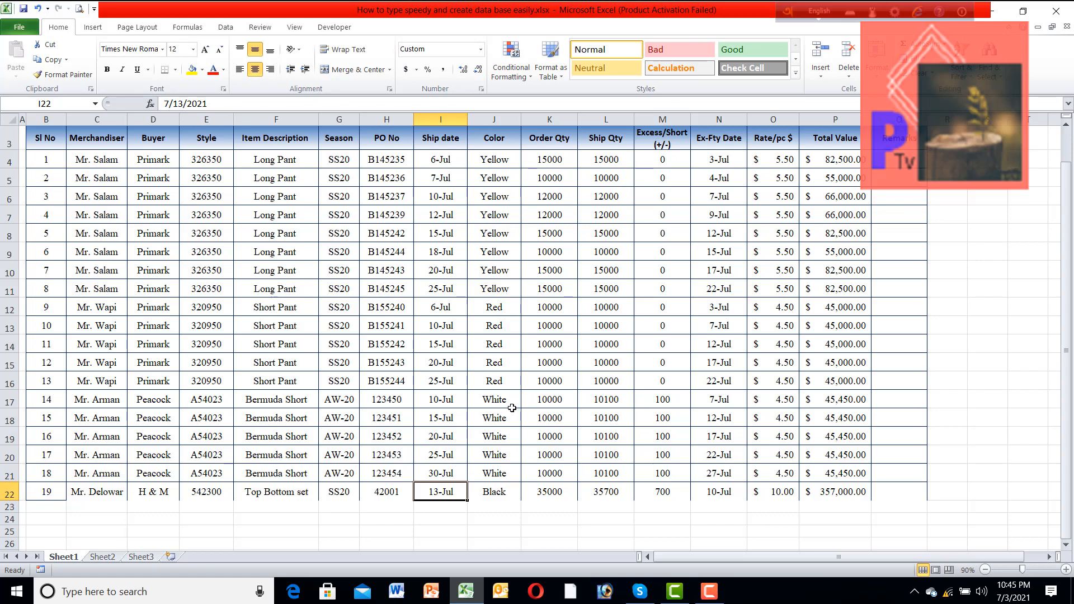
Set the Order Qty to 8000 in K18, 7000 in K19 and 12000 in K20.
left_click(544, 417)
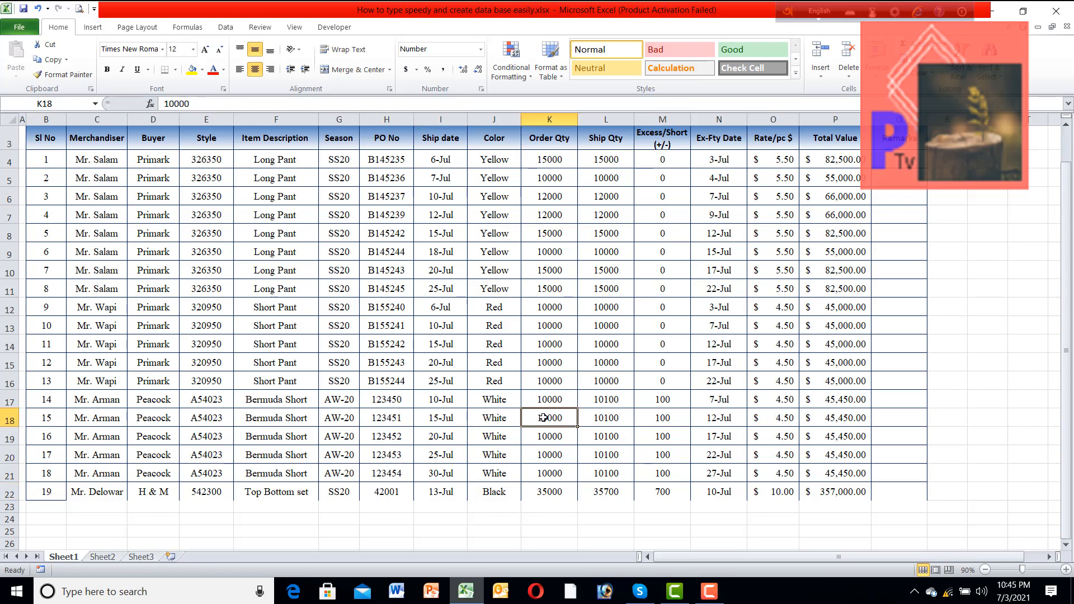
type("8000")
key("Return")
type("7000")
key("Return")
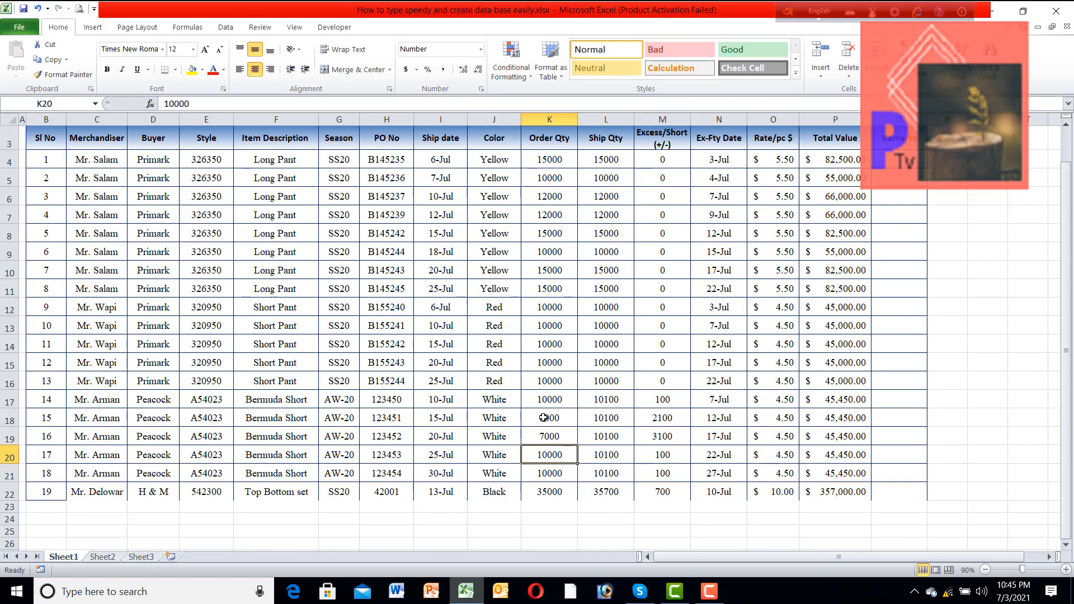
type("12000")
key("Return")
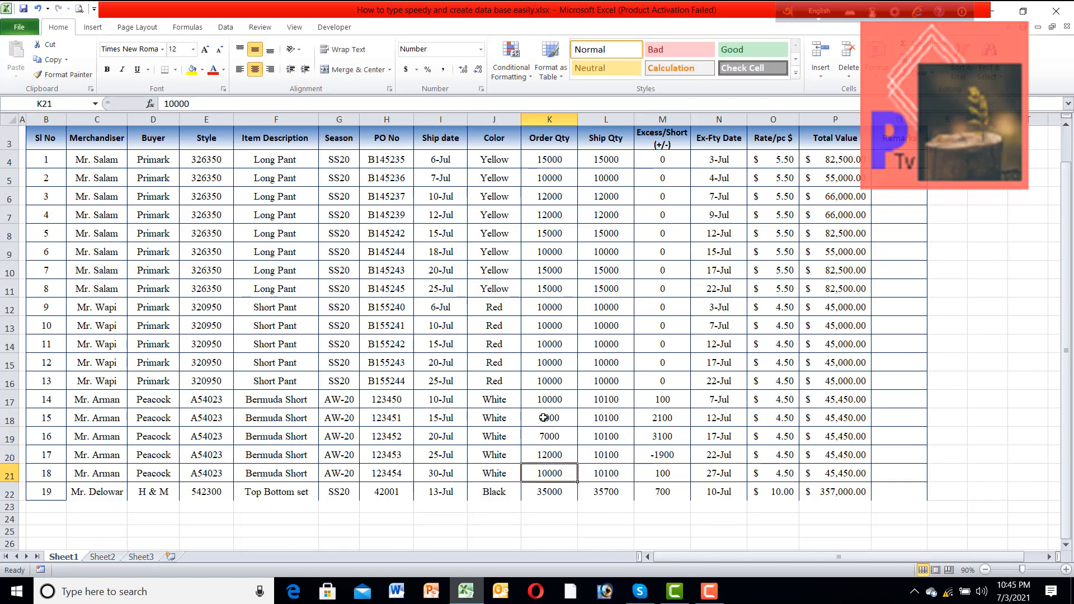
Try calculating the Ship Qty in L17 with the formula =K17+1%.
left_click(610, 400)
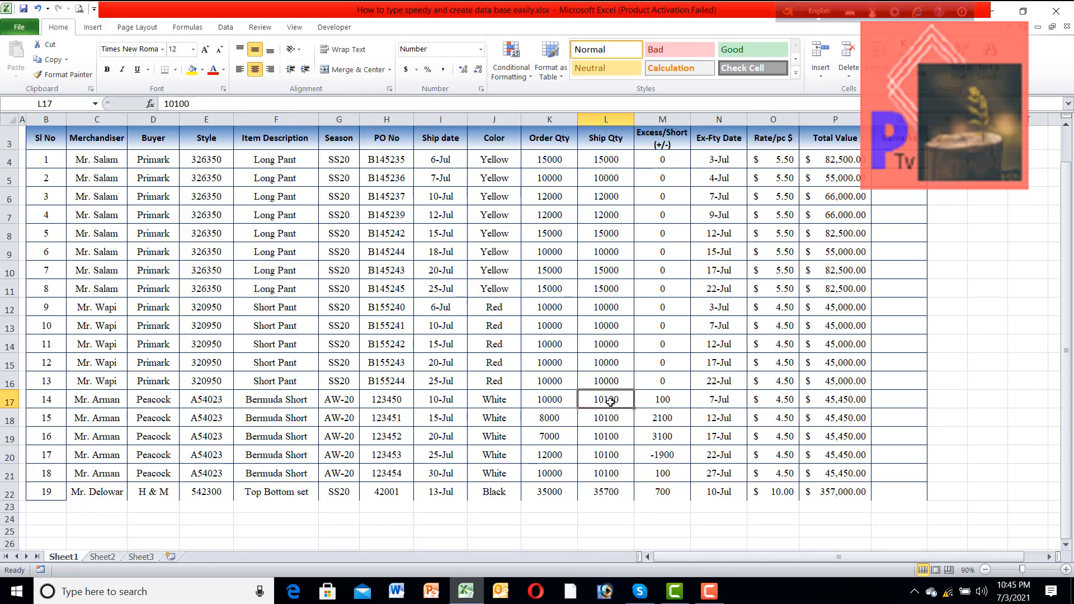
left_click(607, 418)
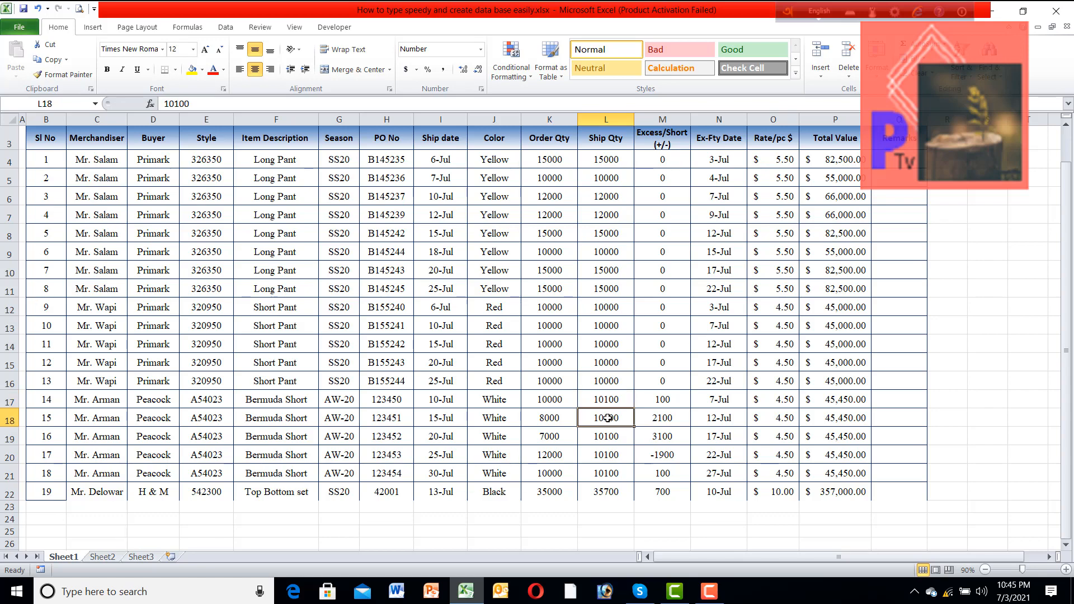
type("=")
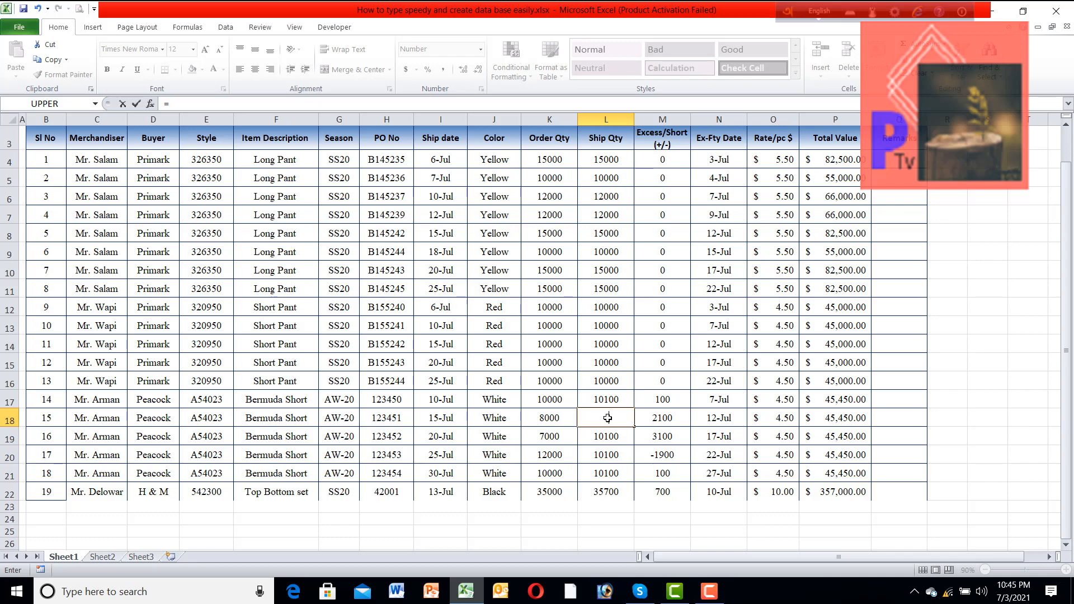
left_click(554, 422)
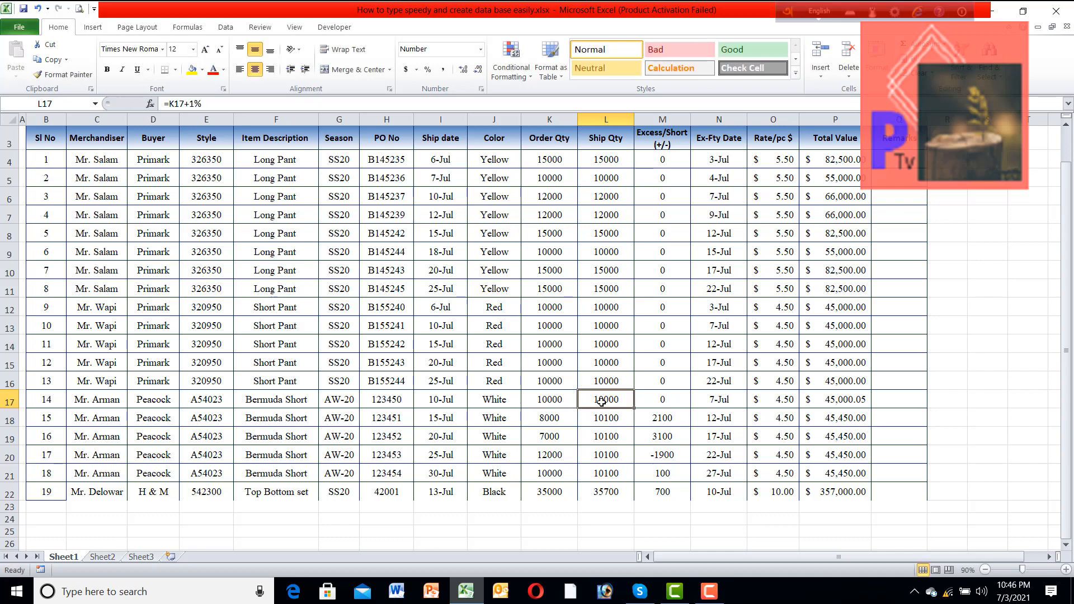
left_click(649, 398)
Calculate the Ship Qty in L17 with the formula =K17*1%+K17.
left_click(602, 399)
type("=")
left_click(564, 398)
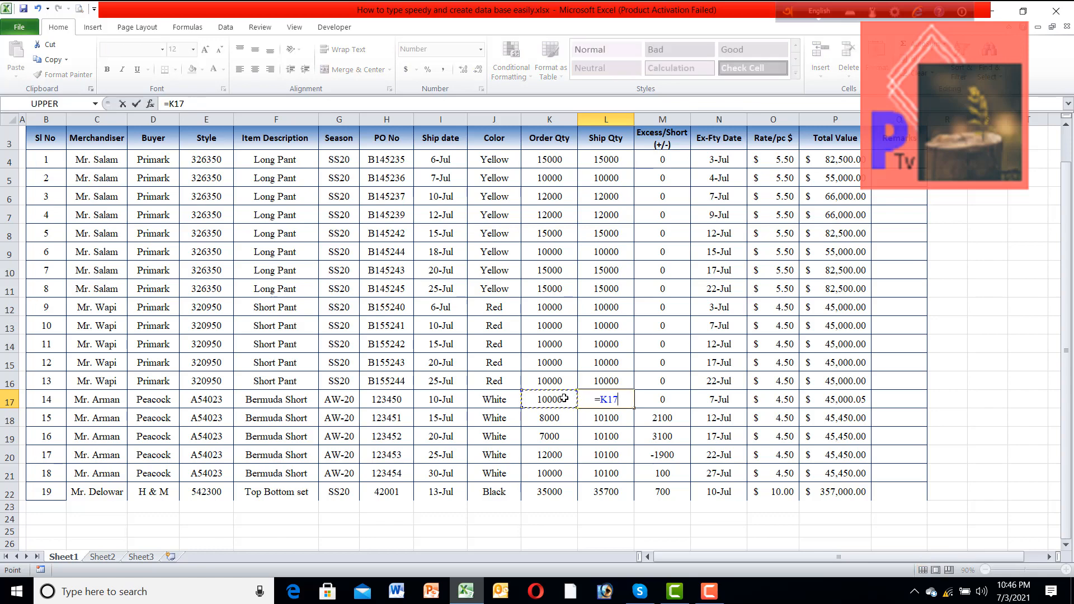
type("*1%")
key("Return")
left_click(618, 400)
left_click(215, 104)
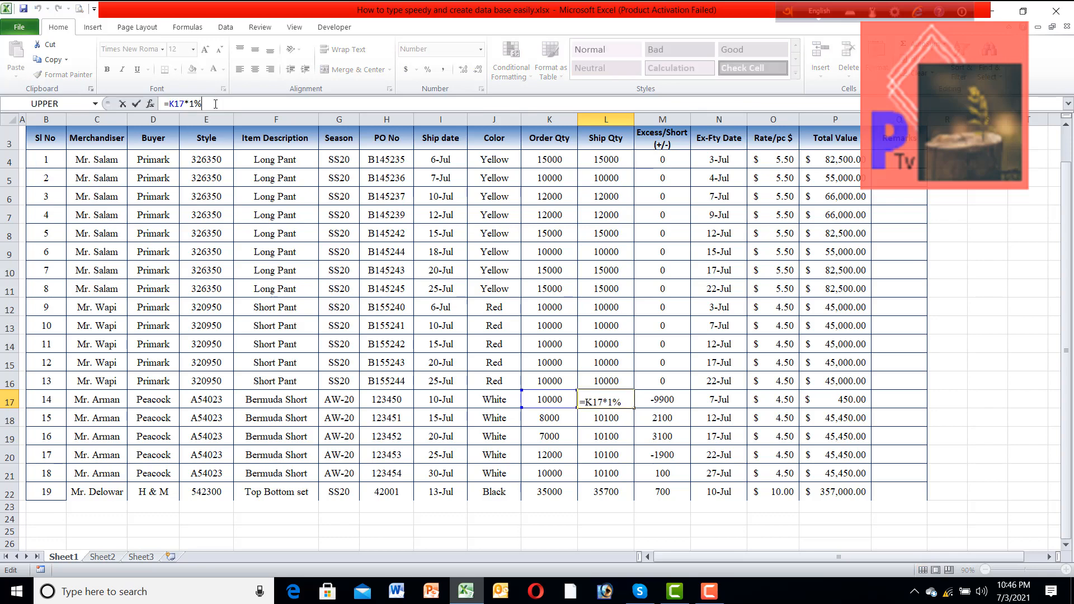
type("+")
left_click(558, 399)
key("Return")
Fill the Ship Qty formula from L17 down through L21.
left_click(610, 400)
left_click_drag(634, 409, 627, 474)
left_click(622, 431)
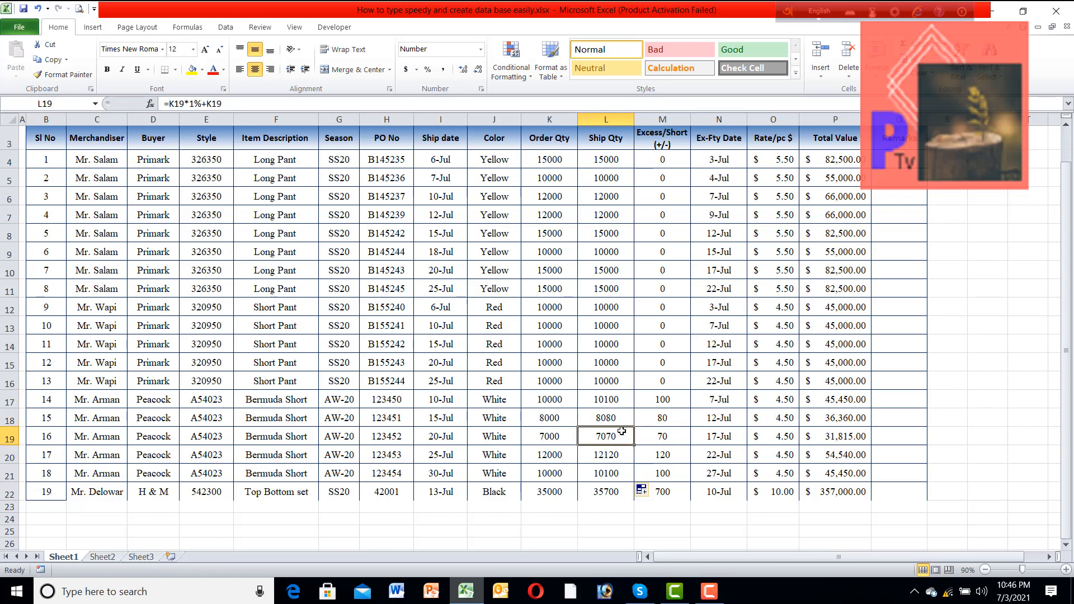
Calculate the Ship Qty in L22 with the formula =K22*2%+K22.
left_click(603, 496)
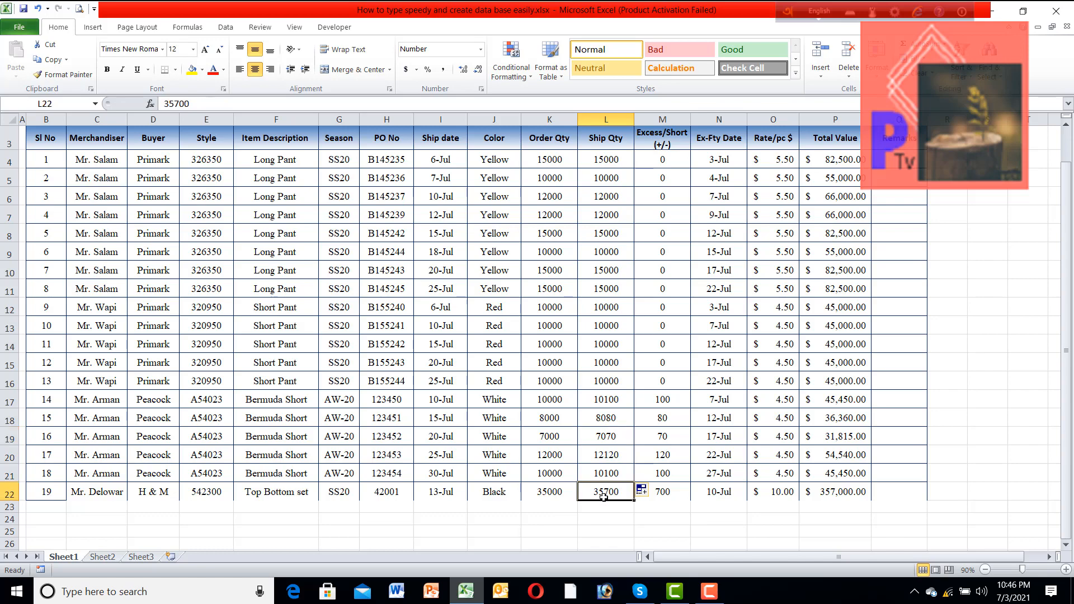
type("=")
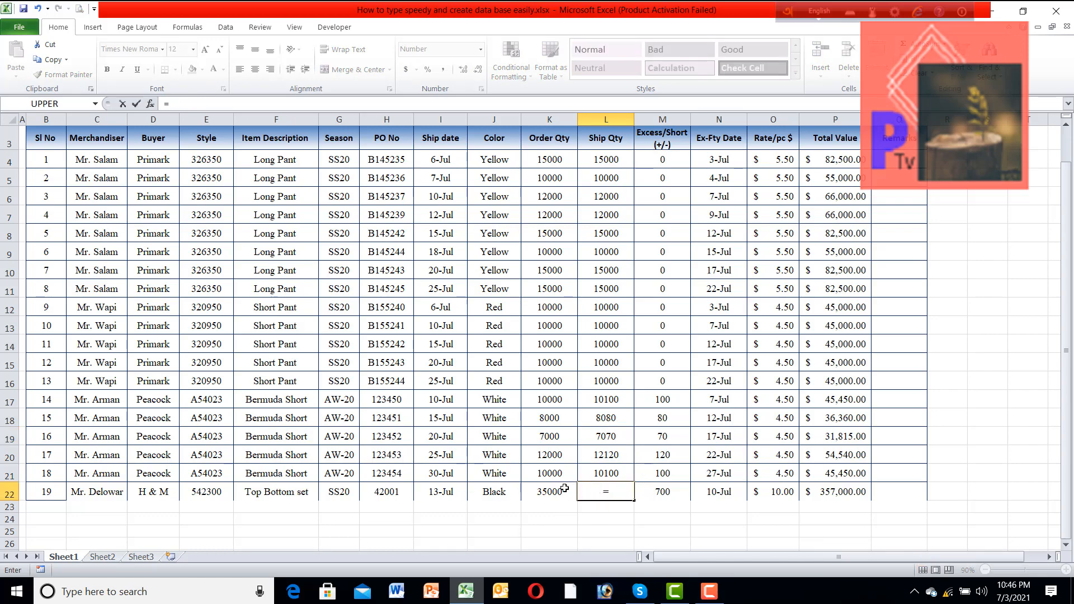
left_click(557, 489)
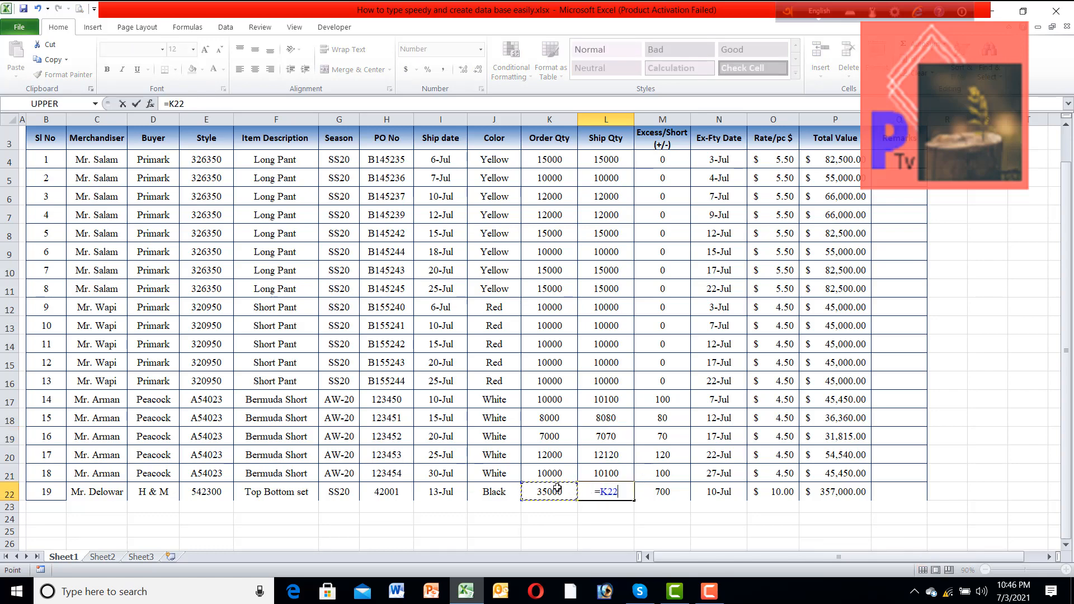
type("*2%+")
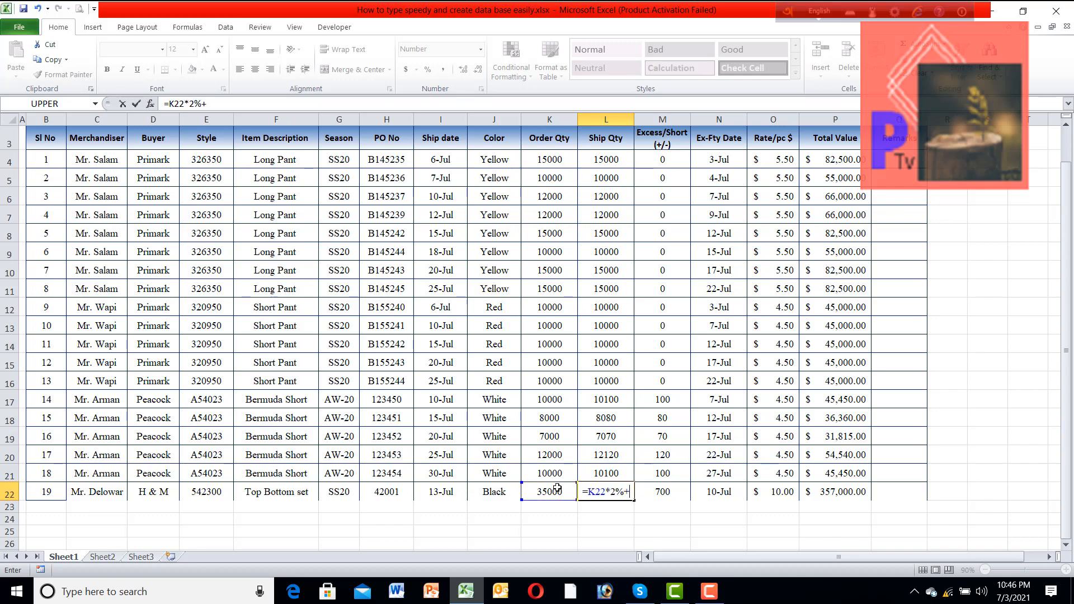
left_click(549, 496)
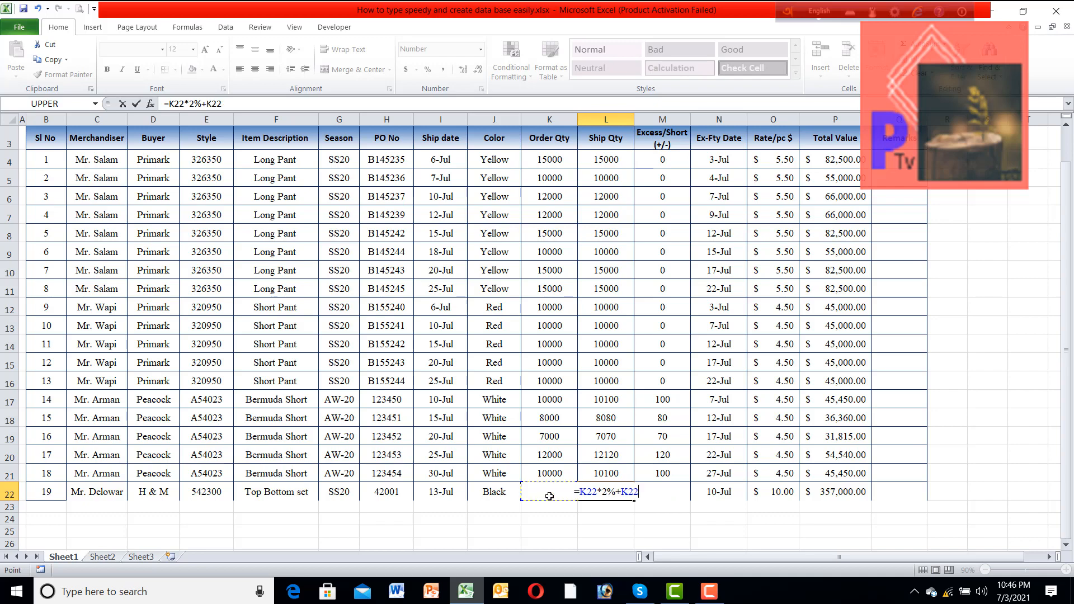
key("Return")
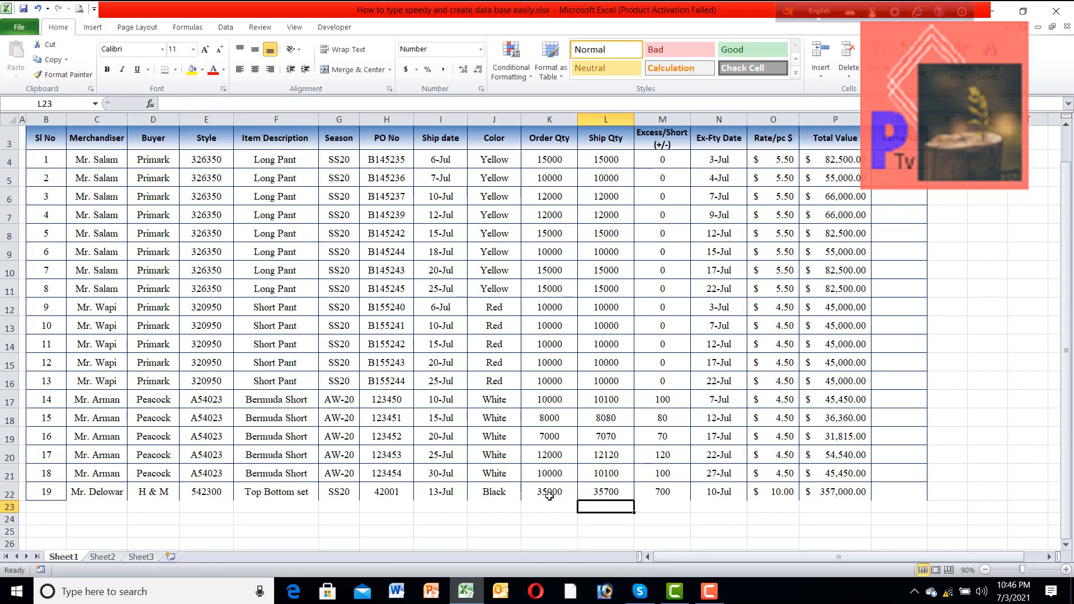
left_click(629, 416)
left_click(612, 465)
left_click(616, 312)
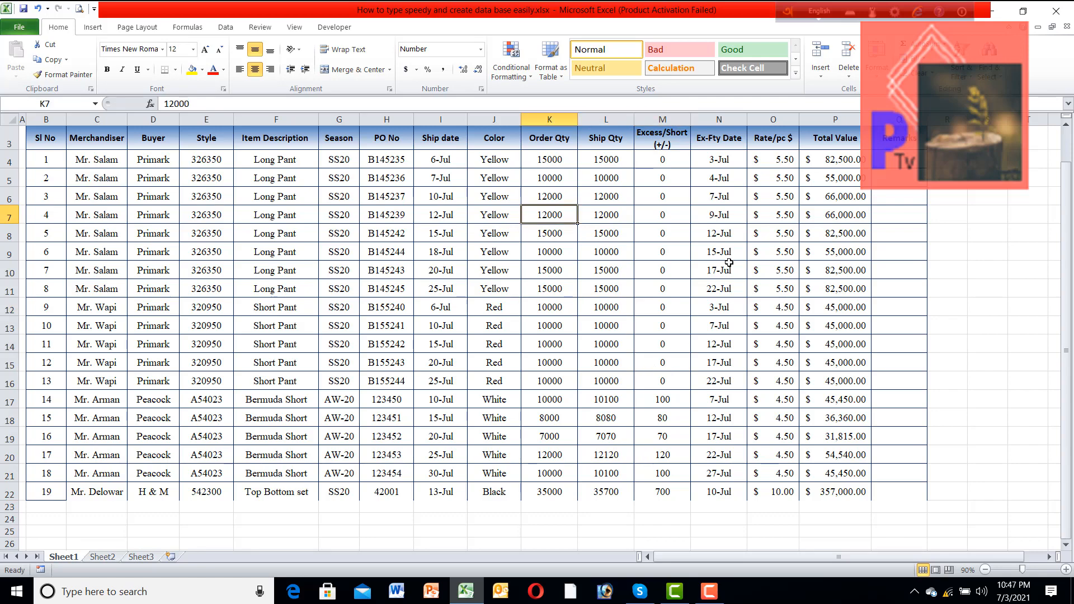
Select the whole table B3:Q22 and start a Subtotal at each change in Item Description.
left_click(46, 144)
key("shift+Right")
key("shift+Right")
key("shift+Right")
key("shift+Right")
key("shift+Right")
key("shift+Right")
key("shift+Right")
key("shift+Right")
key("shift+Right")
key("shift+Right")
key("shift+Right")
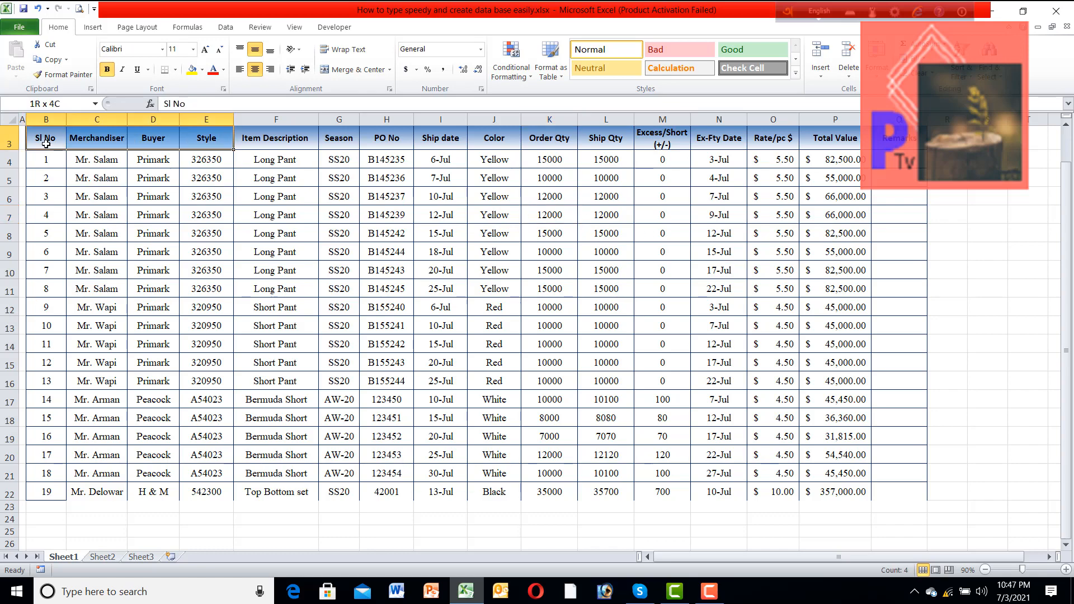
key("shift+Right")
key("shift+Right")
key("shift+Right")
key("shift+Right")
key("shift+Right")
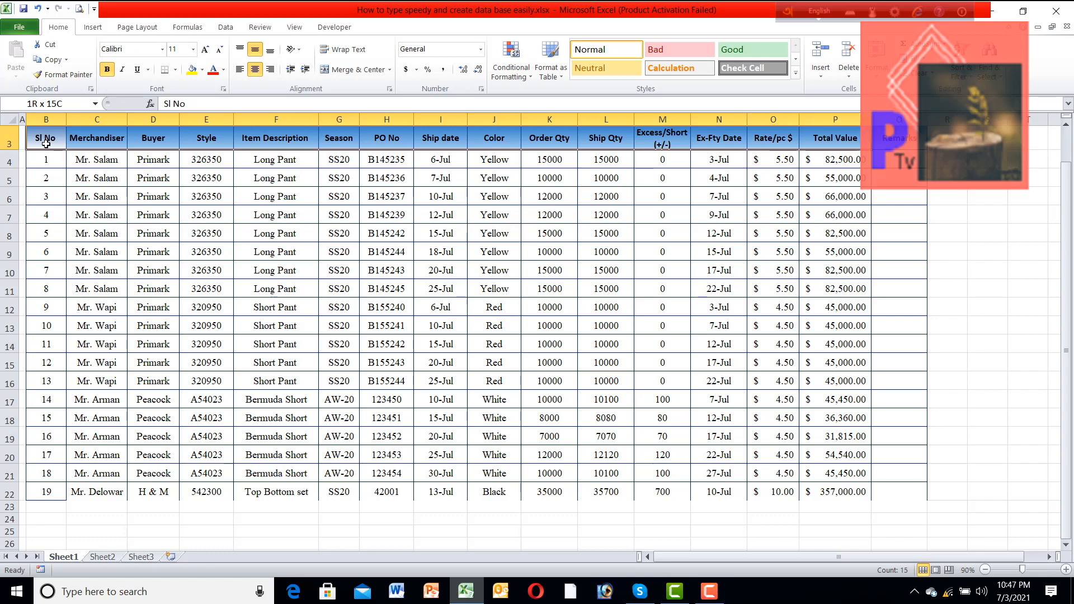
key("shift+Left")
key("shift+Down")
key("shift+Down")
key("shift+Down")
key("shift+Down")
key("shift+Down")
key("shift+Down")
key("shift+Down")
key("shift+Down")
key("shift+Down")
key("shift+Down")
key("shift+Down")
key("shift+Down")
key("shift+Down")
key("shift+Down")
key("shift+Down")
key("shift+Down")
key("shift+Down")
key("shift+Down")
key("shift+Down")
key("shift+Down")
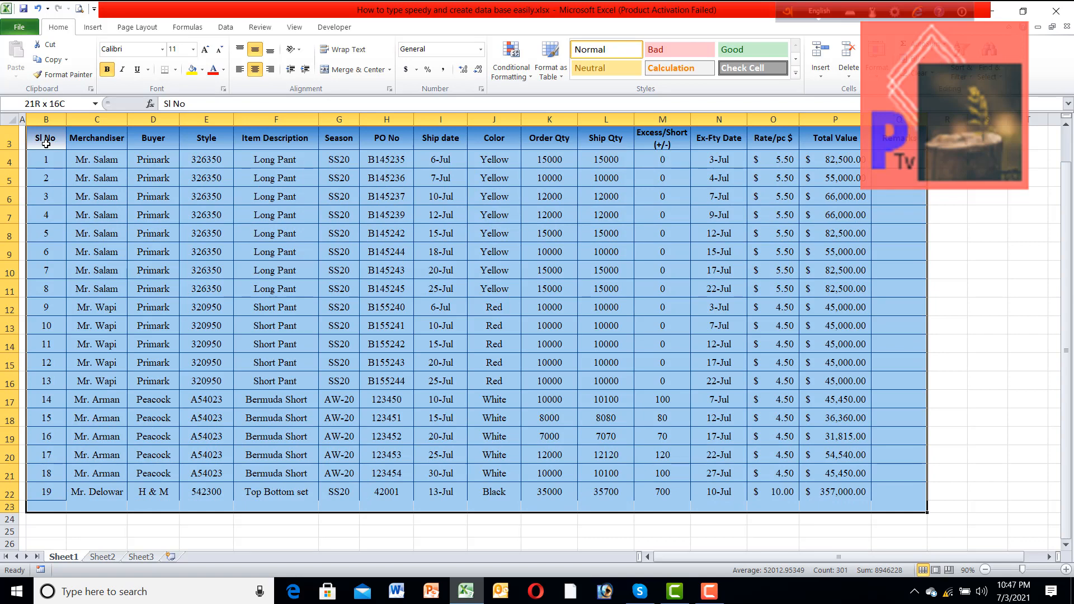
key("shift+Up")
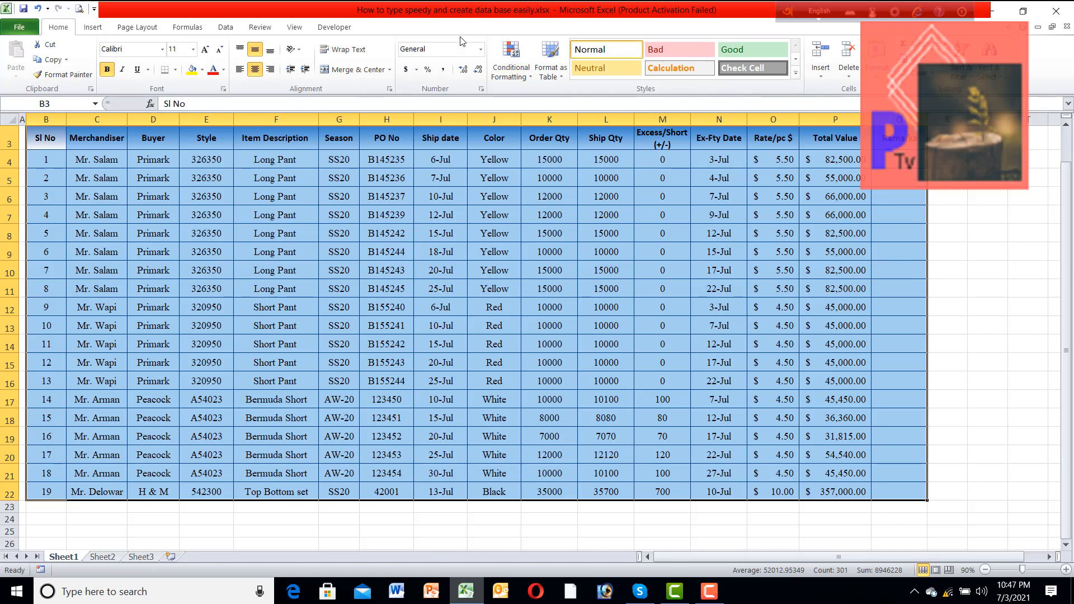
left_click(226, 29)
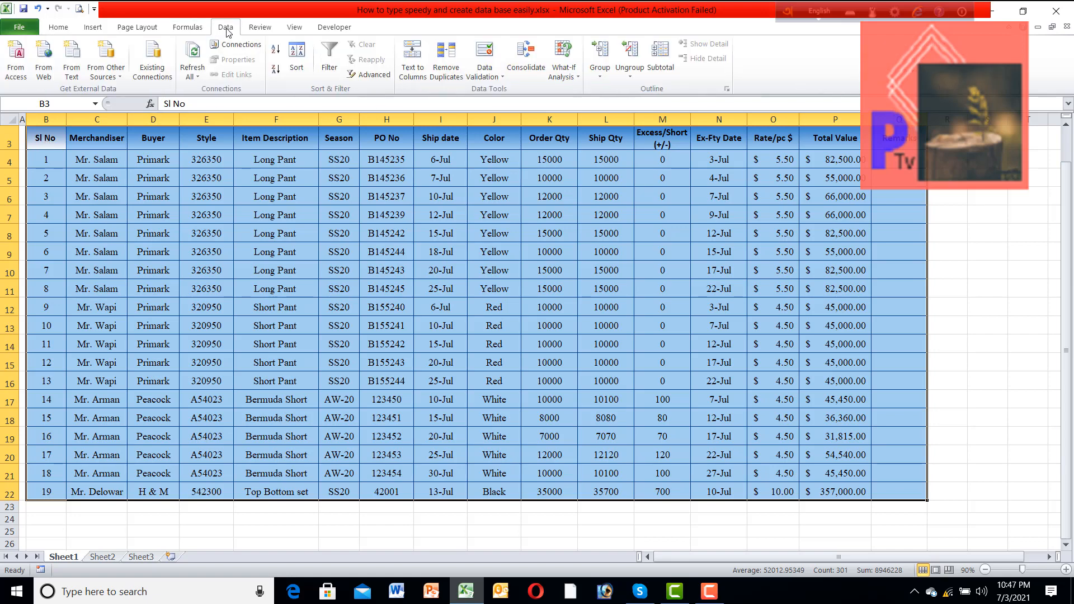
left_click(660, 65)
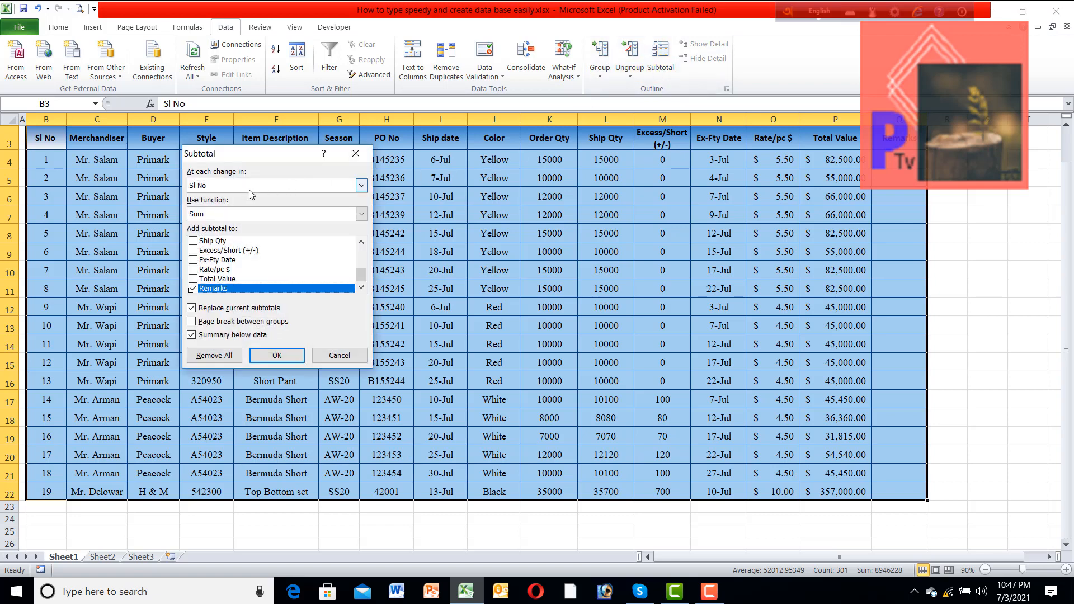
left_click(361, 185)
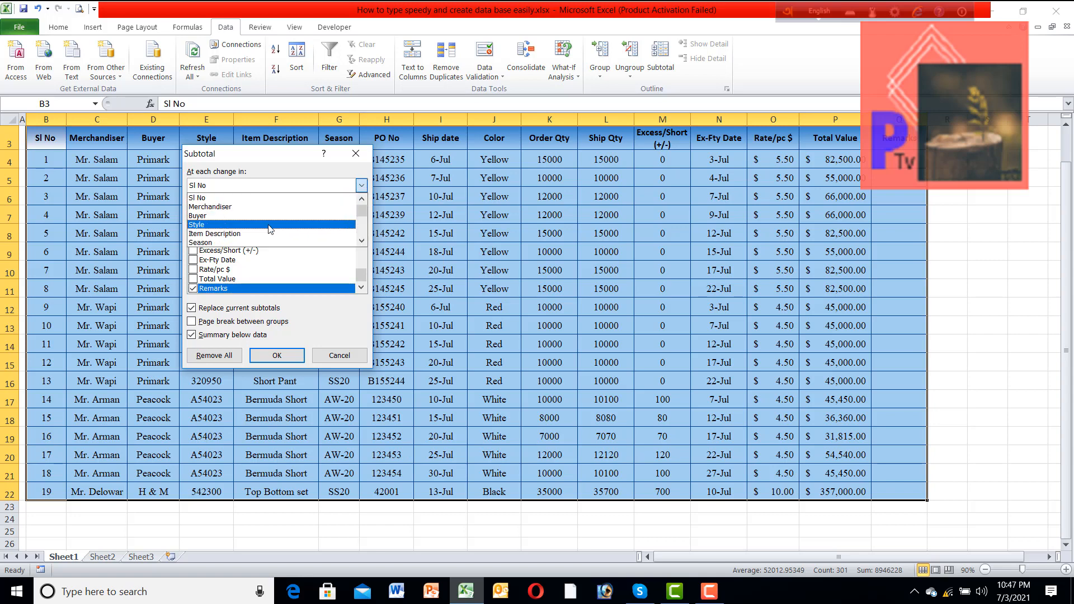
left_click(250, 234)
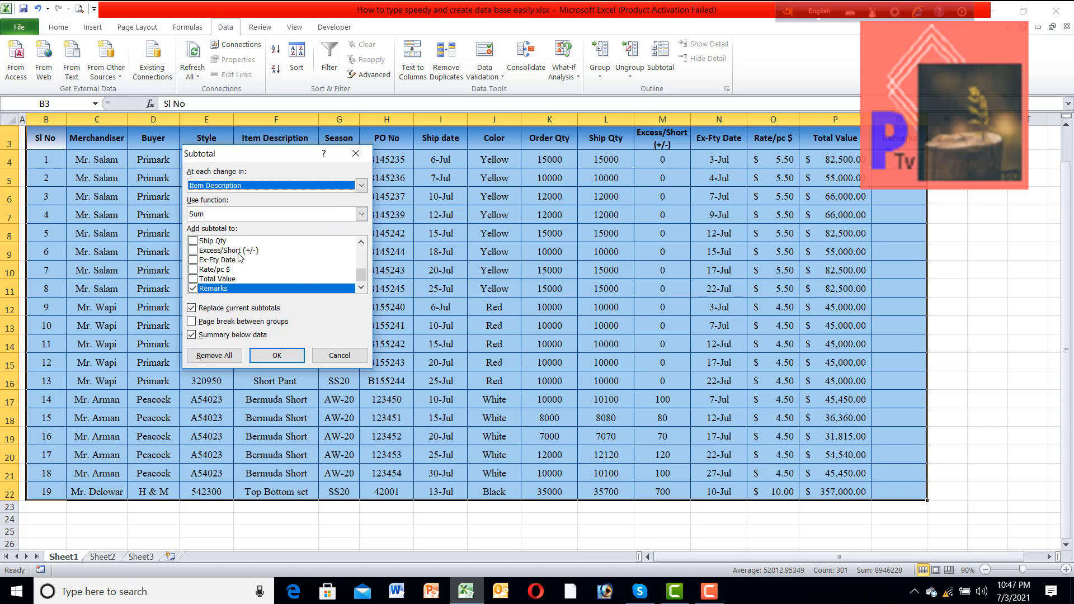
Include Order Qty, Ship Qty and Excess/Short (+/-) in the Sum subtotals and apply them to the table.
left_click_drag(361, 274, 363, 251)
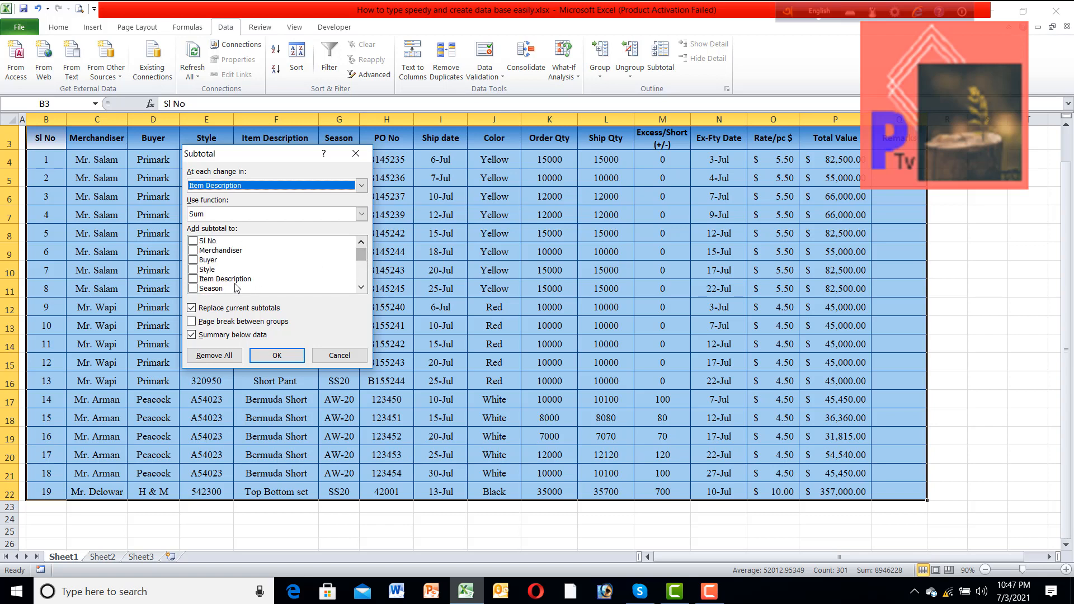
left_click(363, 288)
left_click(363, 288)
double_click(362, 289)
left_click(362, 289)
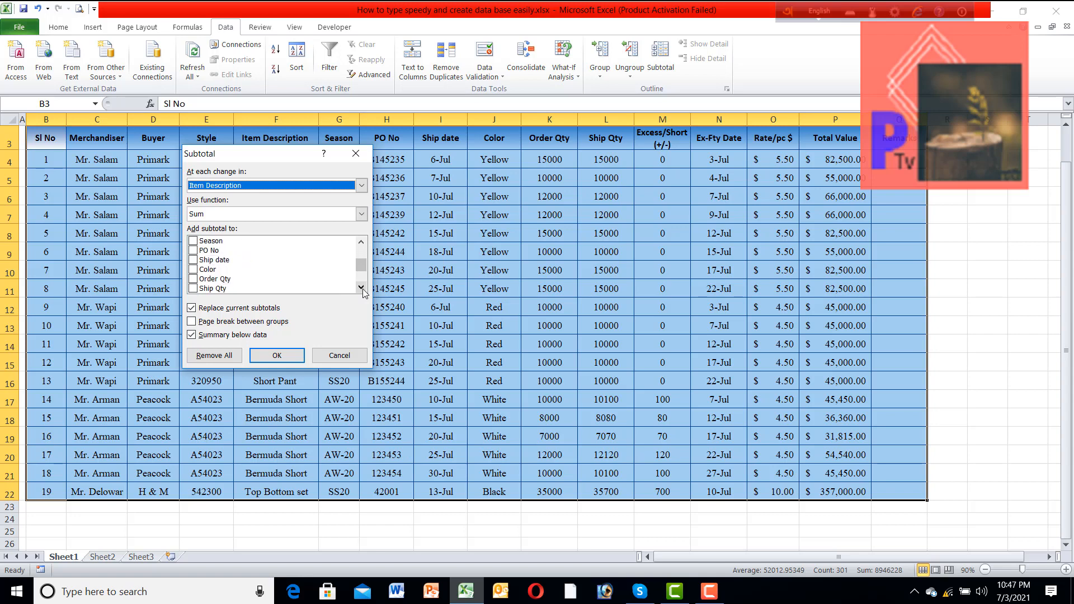
left_click(196, 284)
left_click(196, 282)
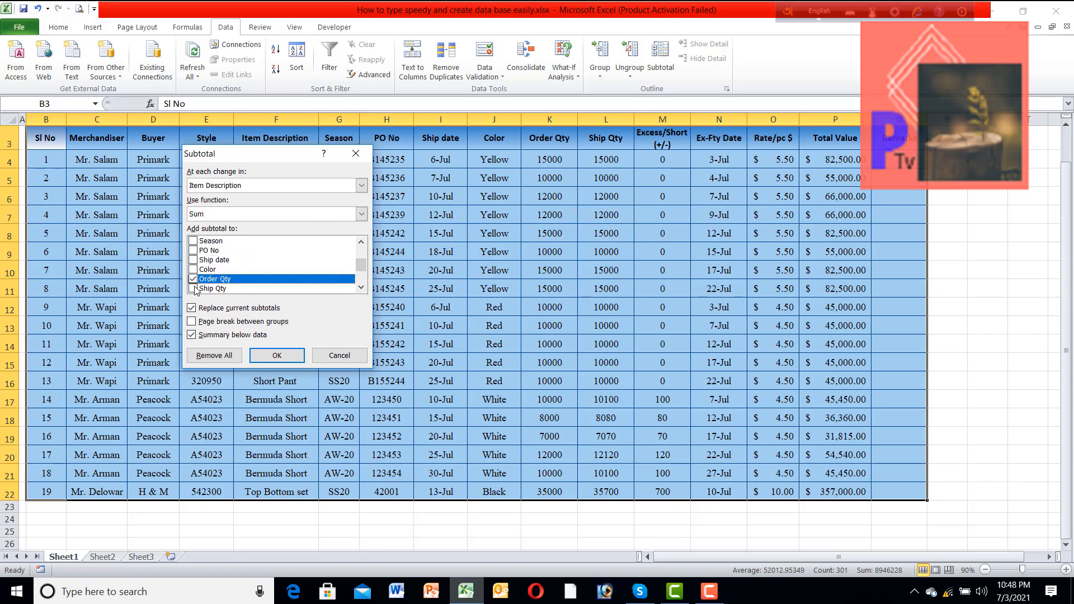
left_click(195, 289)
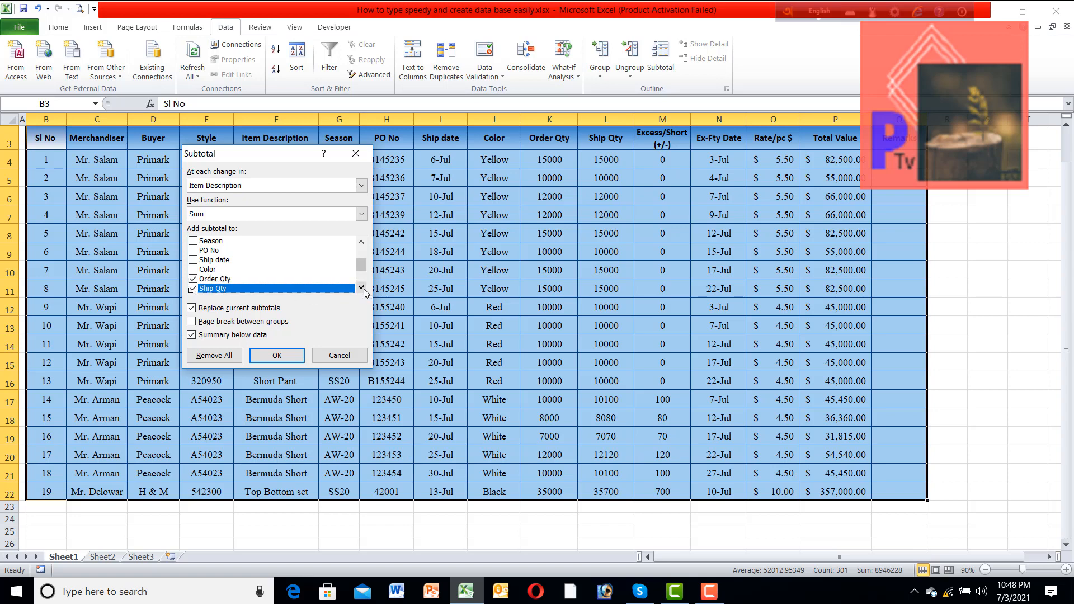
left_click(361, 288)
left_click(361, 289)
left_click(192, 279)
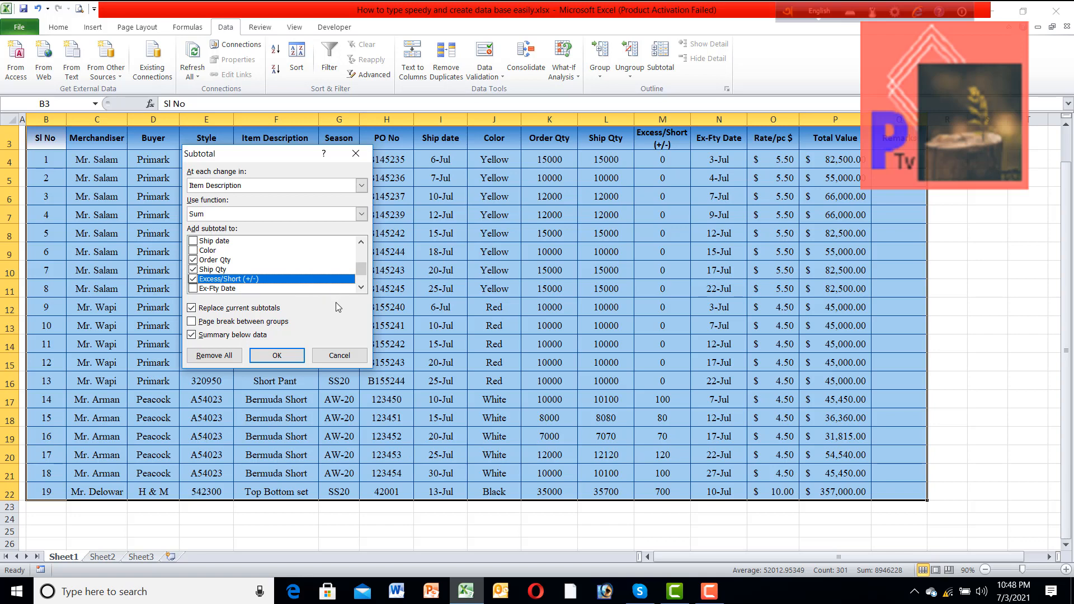
left_click(290, 363)
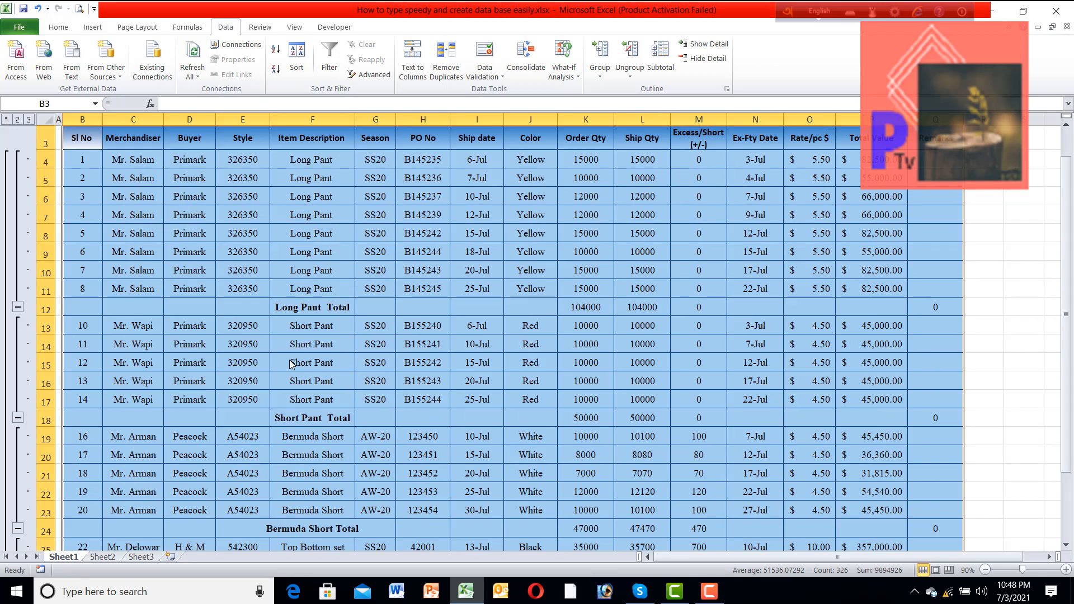
Clear the subtotal zeros in the Remarks column by emptying Q10:Q35.
left_click(927, 272)
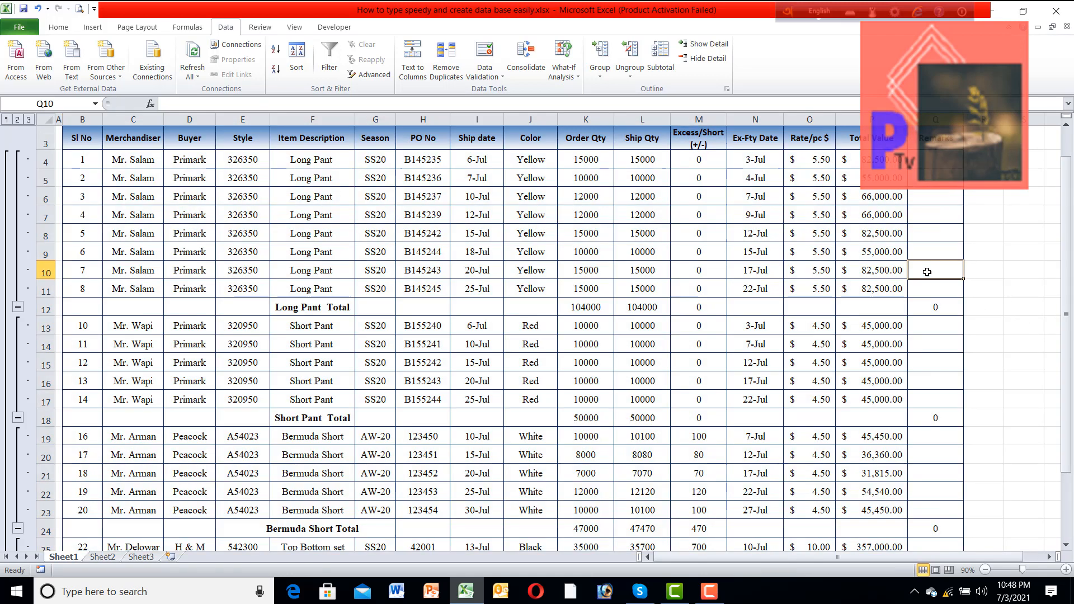
key("shift+Down")
key("shift+Down")
key("shift+Down")
key("shift+Down")
key("shift+Down")
key("shift+Down")
key("shift+Down")
key("shift+Down")
key("shift+Down")
key("shift+Down")
key("shift+Down")
key("shift+Down")
key("shift+Down")
key("shift+Down")
key("shift+Down")
key("shift+Down")
key("shift+Down")
key("shift+Down")
key("shift+Down")
key("shift+Down")
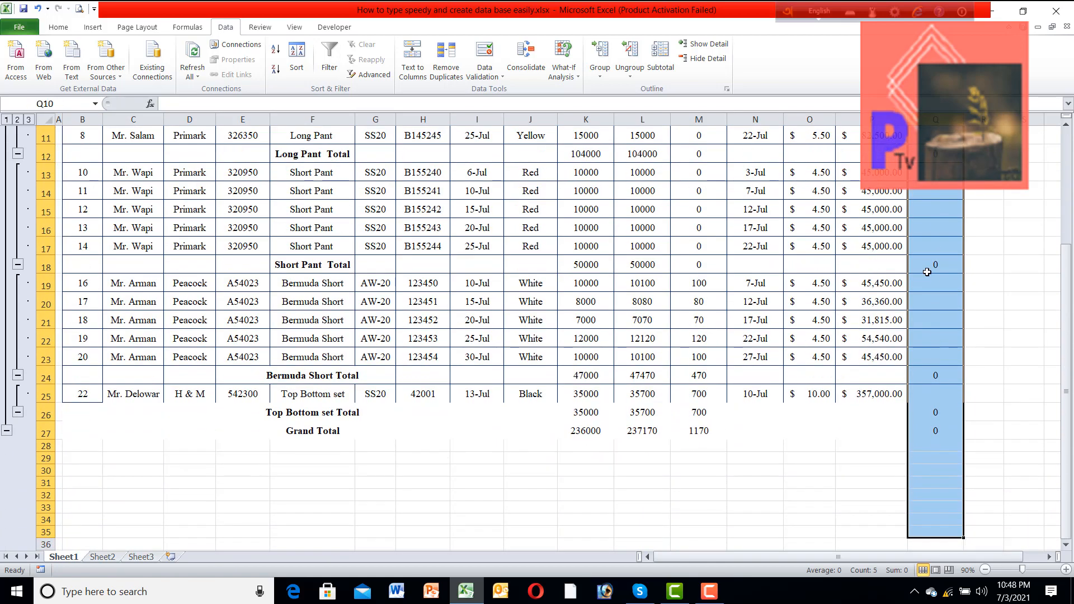
Reapply the Sum subtotals by Item Description to B3:Q27 with Total Value included alongside the quantity columns.
scroll(927, 272, "up", 4)
left_click(85, 183)
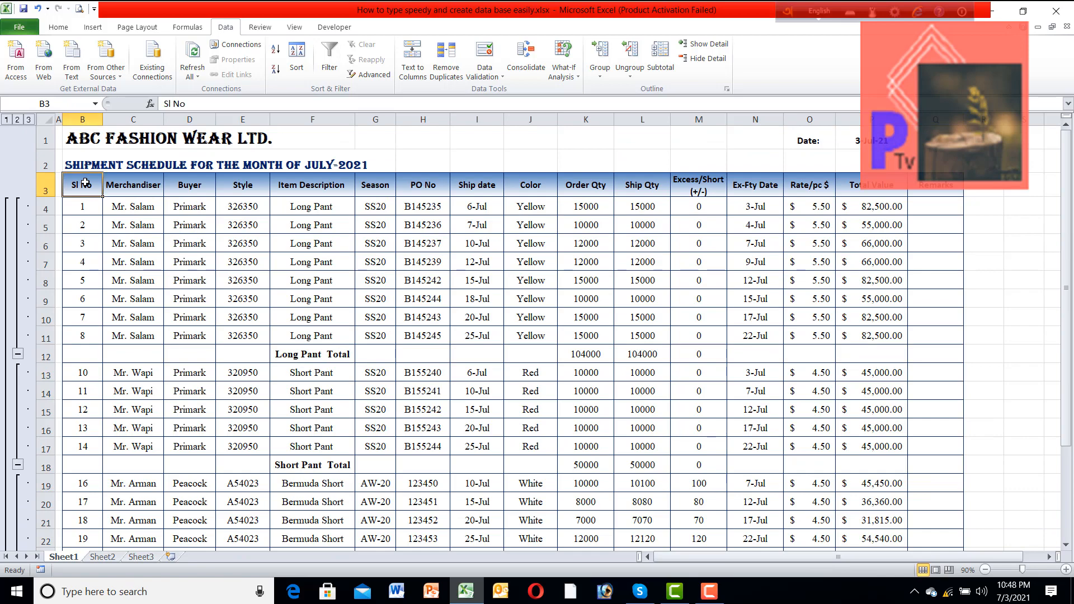
key("shift+Right")
key("shift+Right")
key("shift+Right")
key("shift+Right")
key("shift+Right")
key("shift+Right")
key("shift+Right")
key("shift+Right")
key("shift+Right")
key("shift+Right")
key("shift+Right")
key("shift+Right")
key("shift+Right")
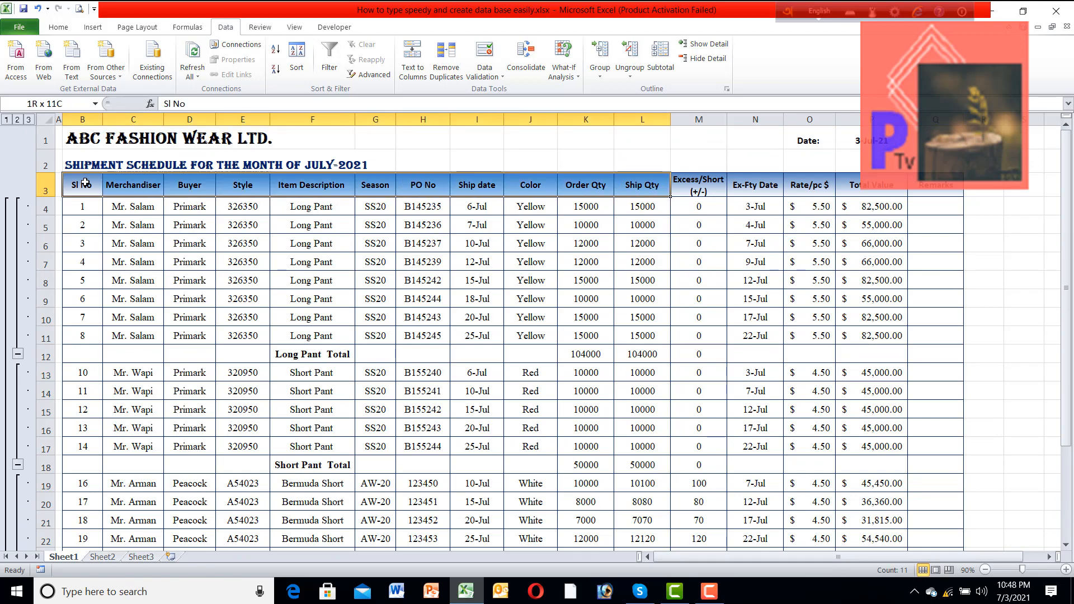
key("shift+Right")
key("shift+Right")
key("shift+Down")
key("shift+Down")
key("shift+Down")
key("shift+Down")
key("shift+Down")
key("shift+Down")
key("shift+Down")
key("shift+Down")
key("shift+Down")
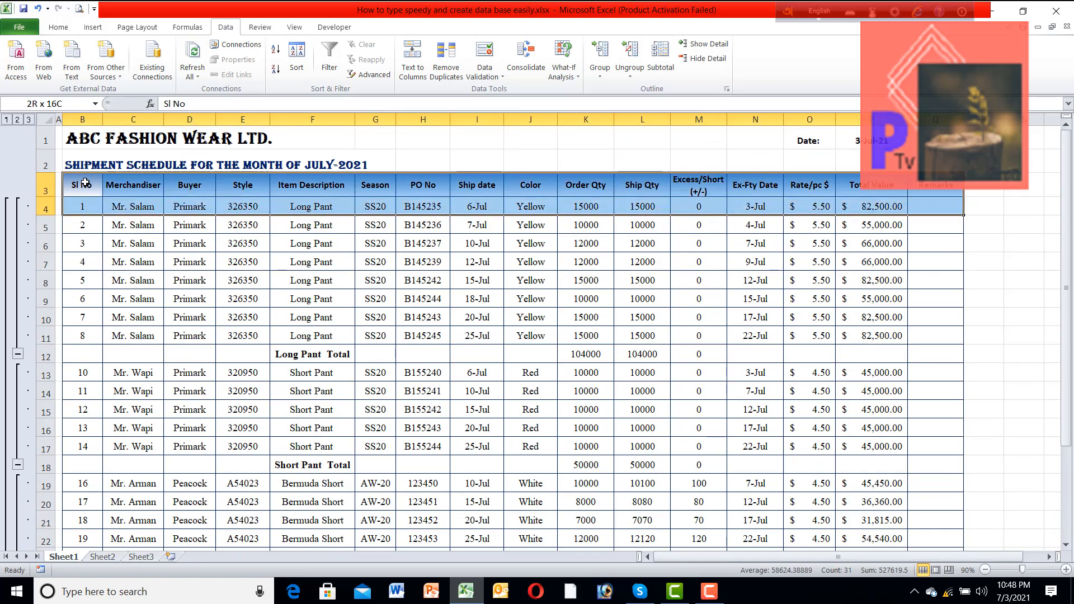
key("shift+Down")
key("shift+Down")
key("shift+Down")
key("shift+Down")
key("shift+Down")
key("shift+Down")
key("shift+Down")
key("shift+Down")
key("shift+Down")
key("shift+Down")
key("shift+Down")
key("shift+Down")
key("shift+Down")
key("shift+Down")
key("shift+Down")
key("shift+Down")
key("shift+Down")
key("shift+Down")
key("shift+Down")
key("shift+Down")
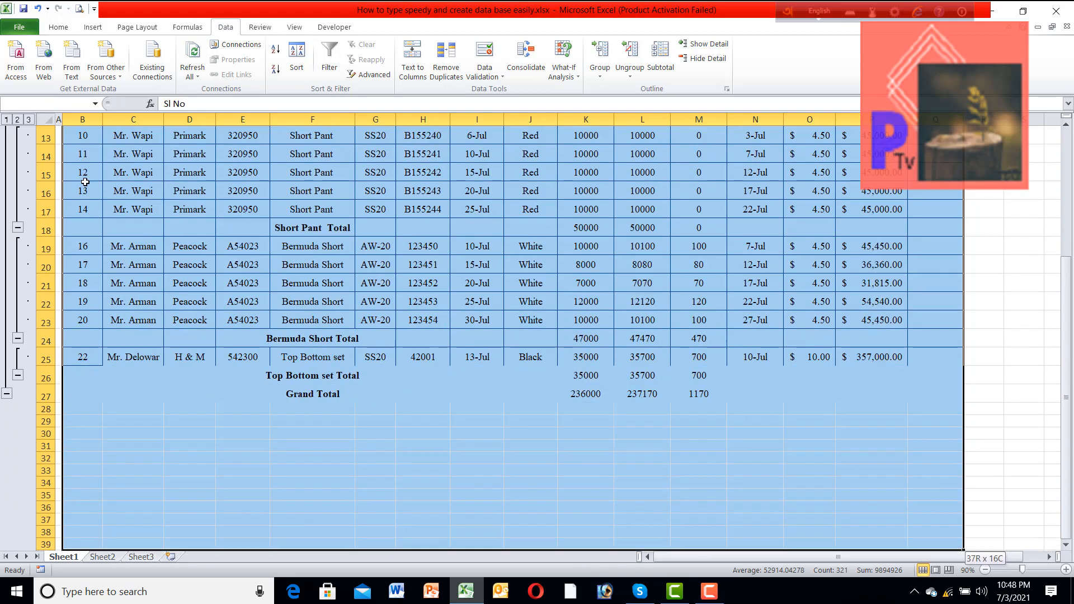
key("shift+Up")
key("shift+Up")
key("shift+Up")
key("shift+Up")
key("shift+Up")
key("shift+Up")
key("shift+Up")
key("shift+Up")
key("shift+Up")
key("shift+Up")
key("shift+Up")
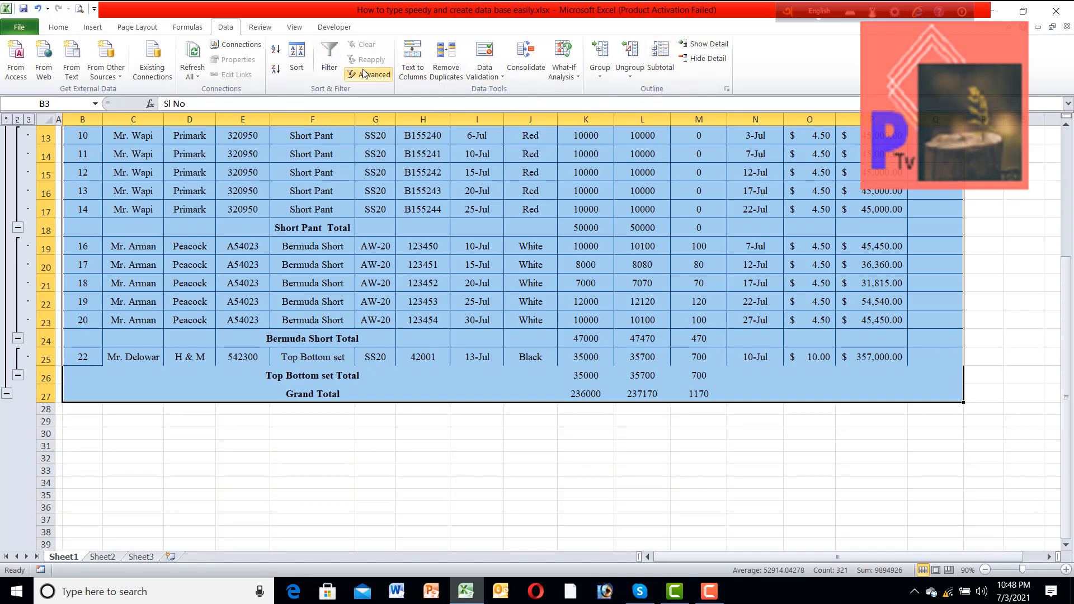
left_click(662, 58)
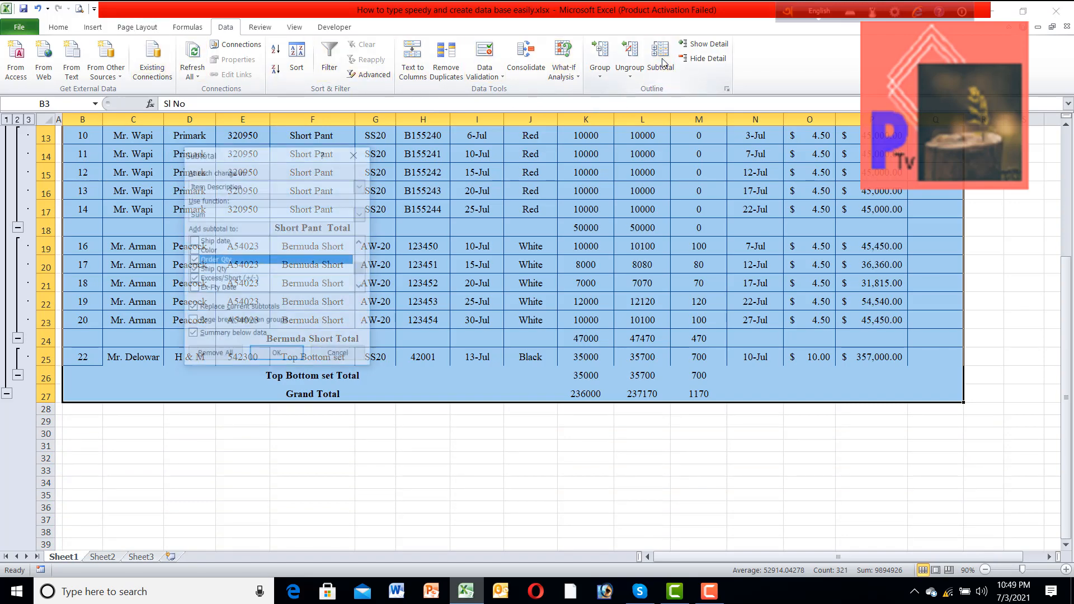
left_click(361, 287)
left_click(361, 287)
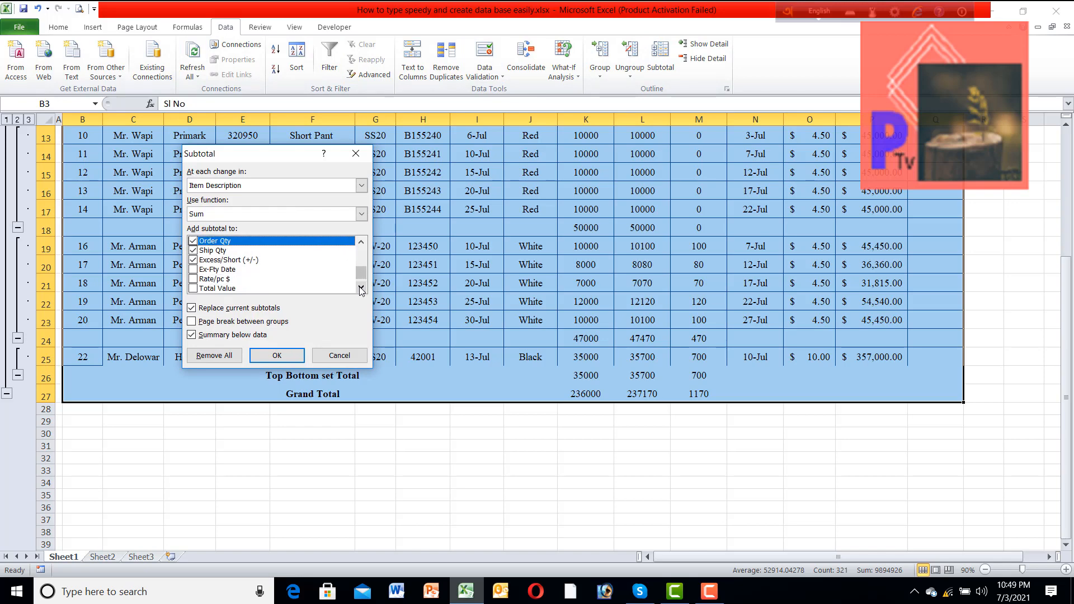
left_click(193, 288)
left_click(280, 357)
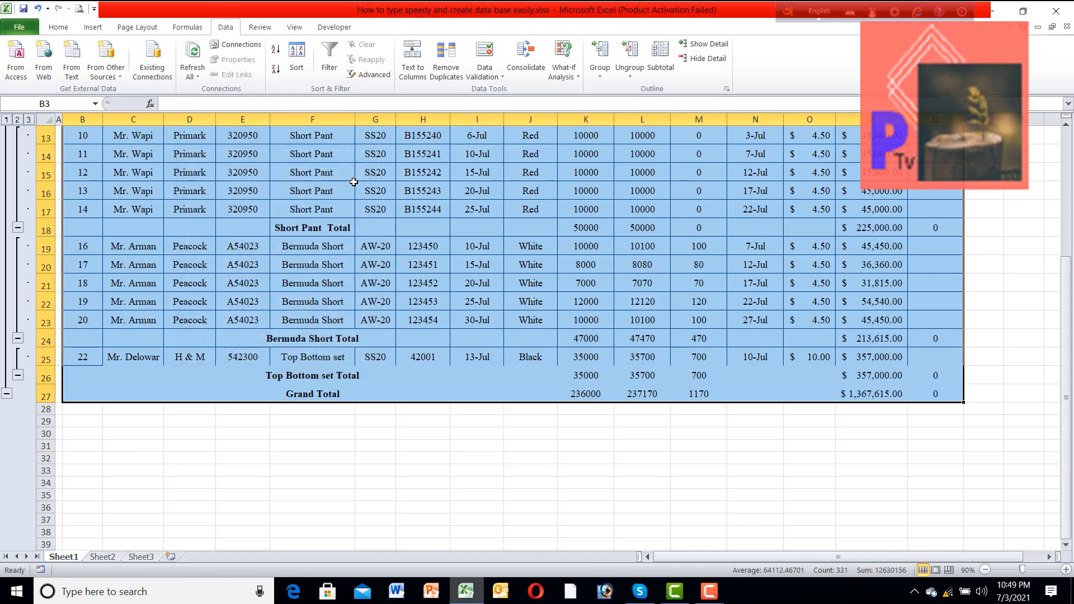
Apply All Borders to the whole table, including its subtotal and Grand Total rows.
left_click(58, 27)
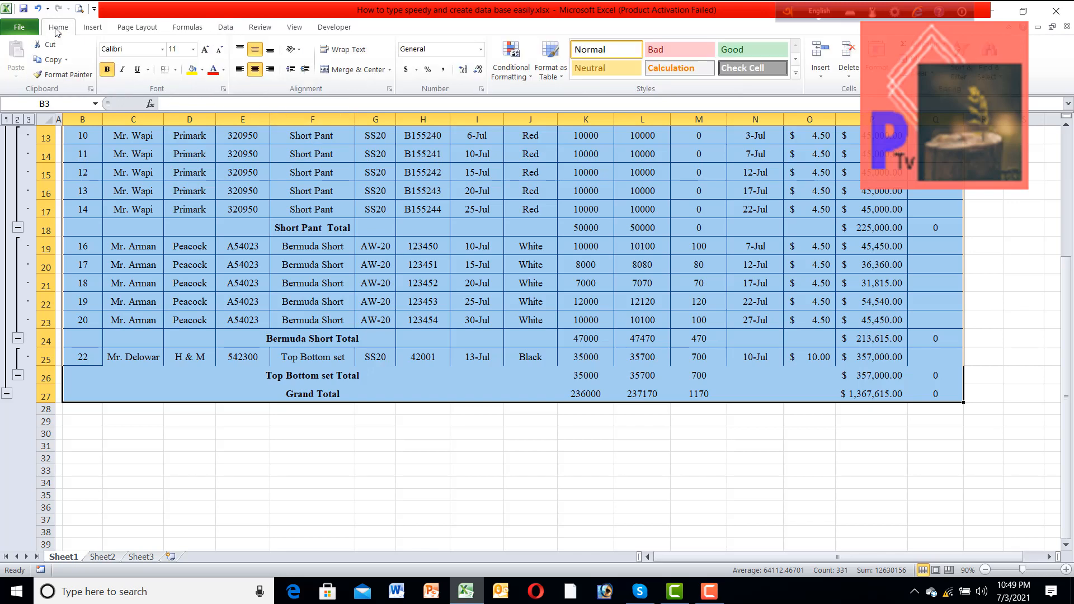
left_click(175, 70)
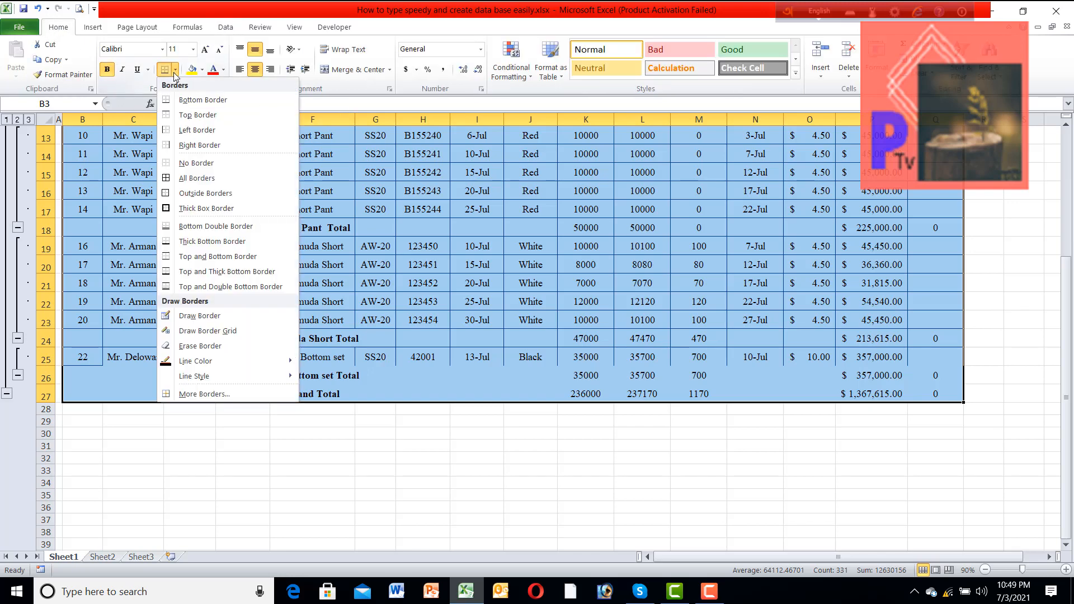
left_click(171, 178)
scroll(319, 250, "up", 4)
left_click(552, 267)
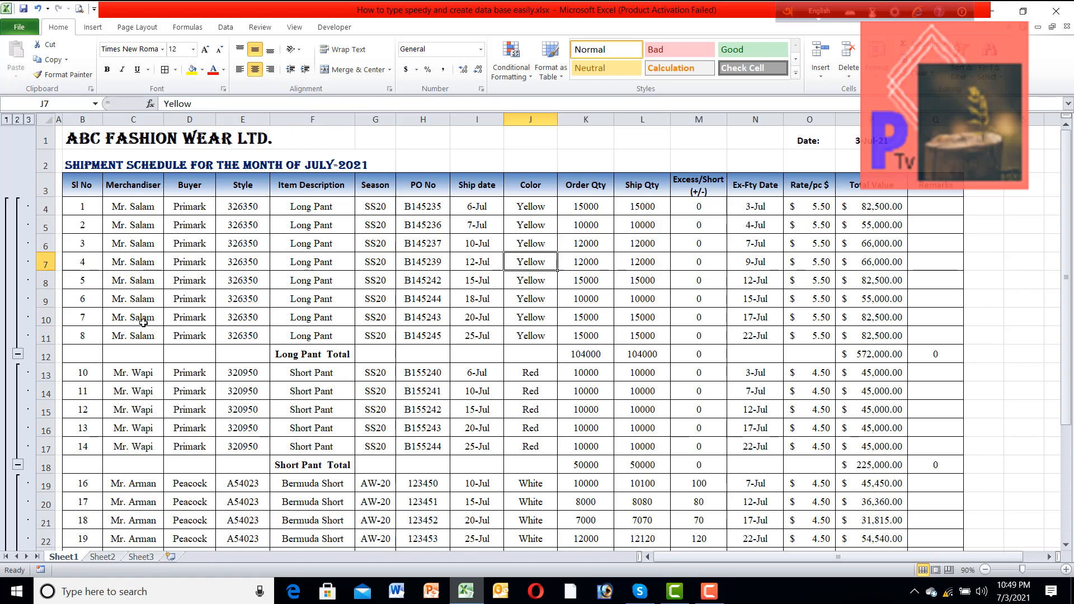
left_click(41, 356)
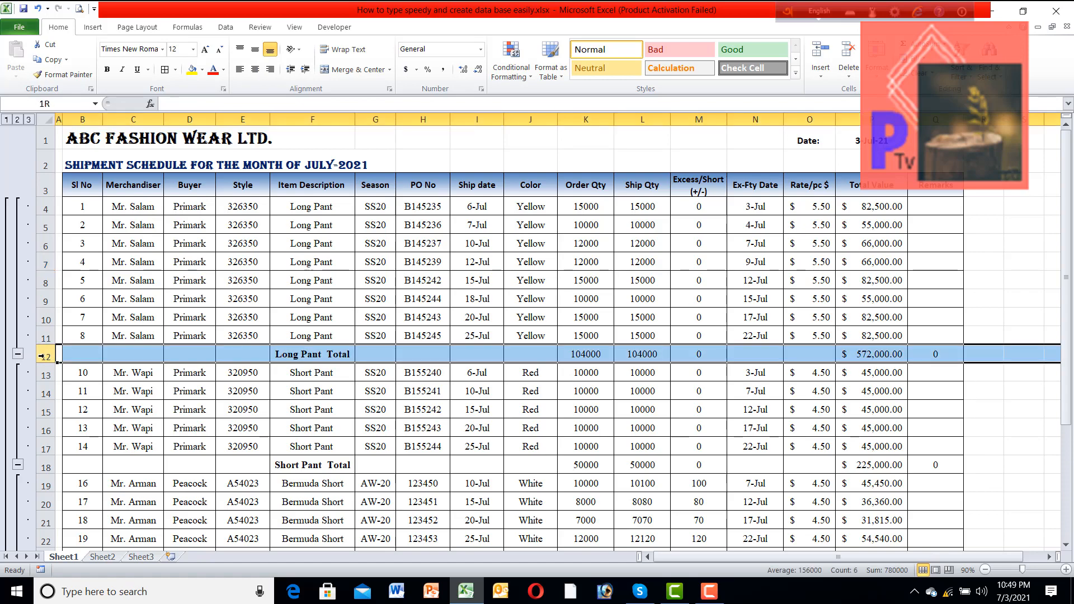
left_click_drag(40, 356, 175, 136)
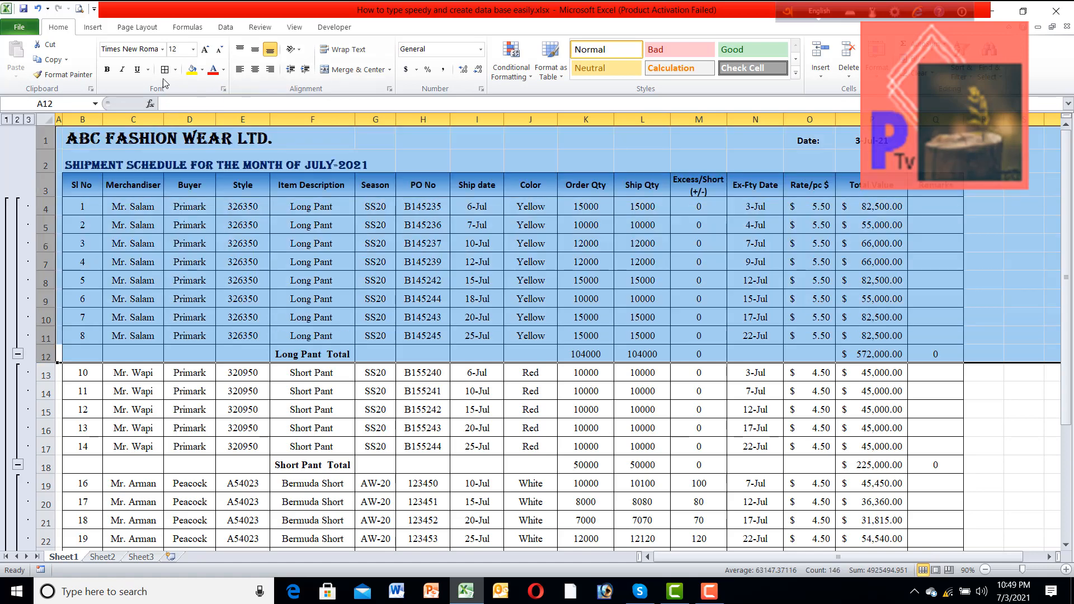
left_click(127, 211)
Fill the Long Pant Total row, B12:Q12, with yellow and make it bold.
left_click(94, 360)
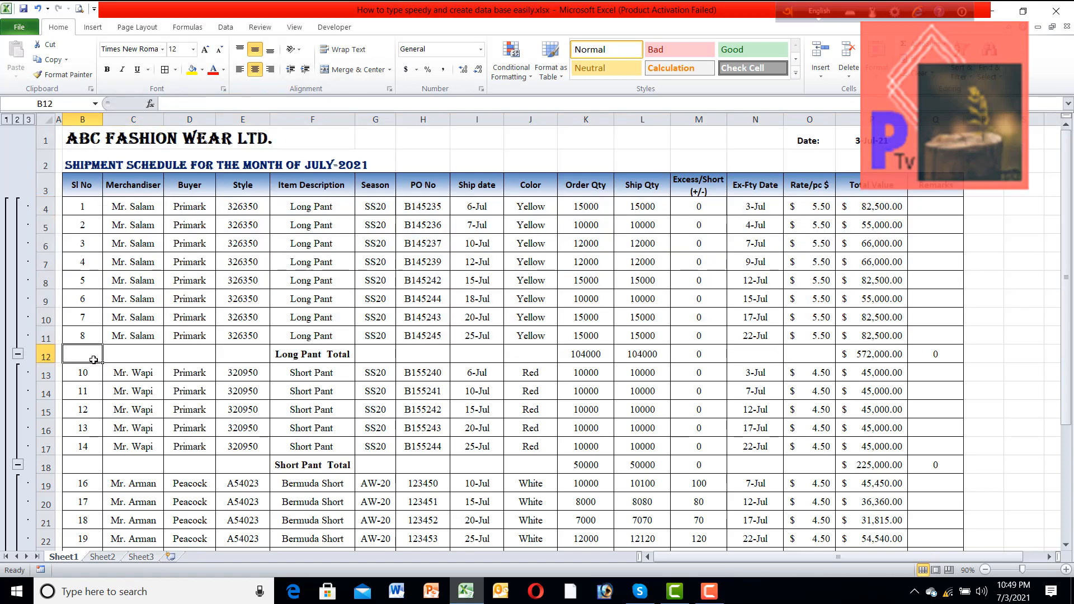
key("shift+Right")
key("shift+Right")
key("shift+Right")
key("shift+Right")
key("shift+Right")
key("shift+Right")
key("shift+Right")
key("shift+Right")
key("shift+Right")
key("shift+Right")
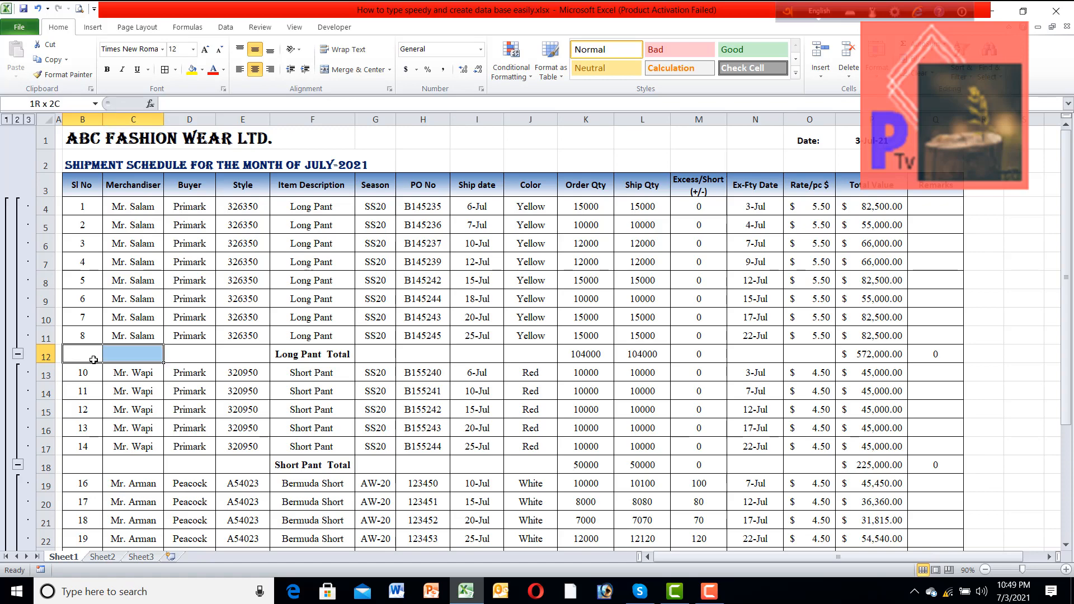
key("shift+Right")
key("shift+Right")
key("shift+Right")
key("shift+Right")
key("shift+Right")
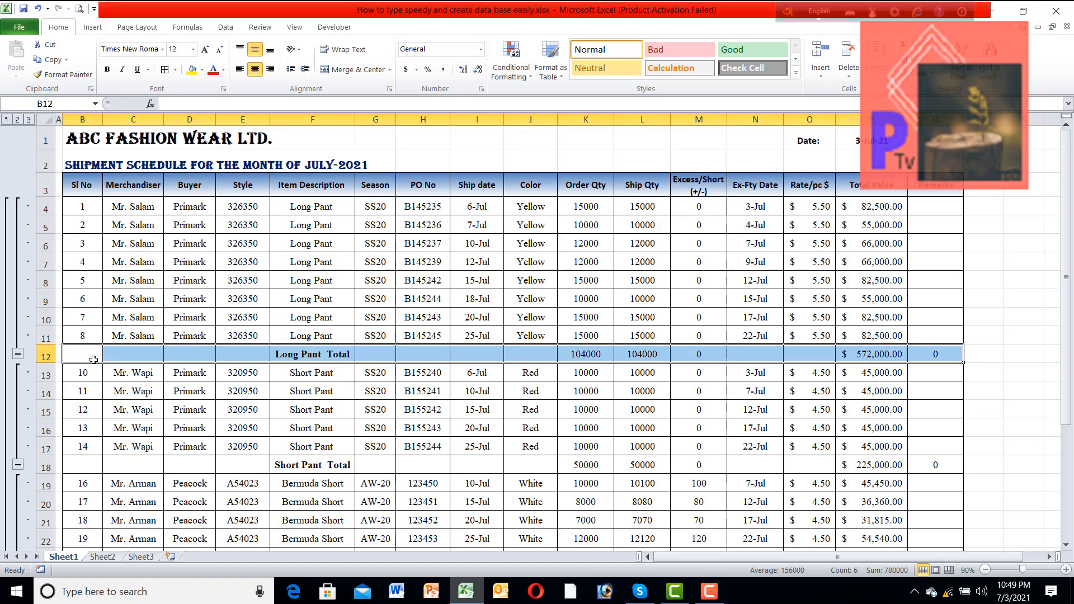
left_click(192, 69)
left_click(107, 70)
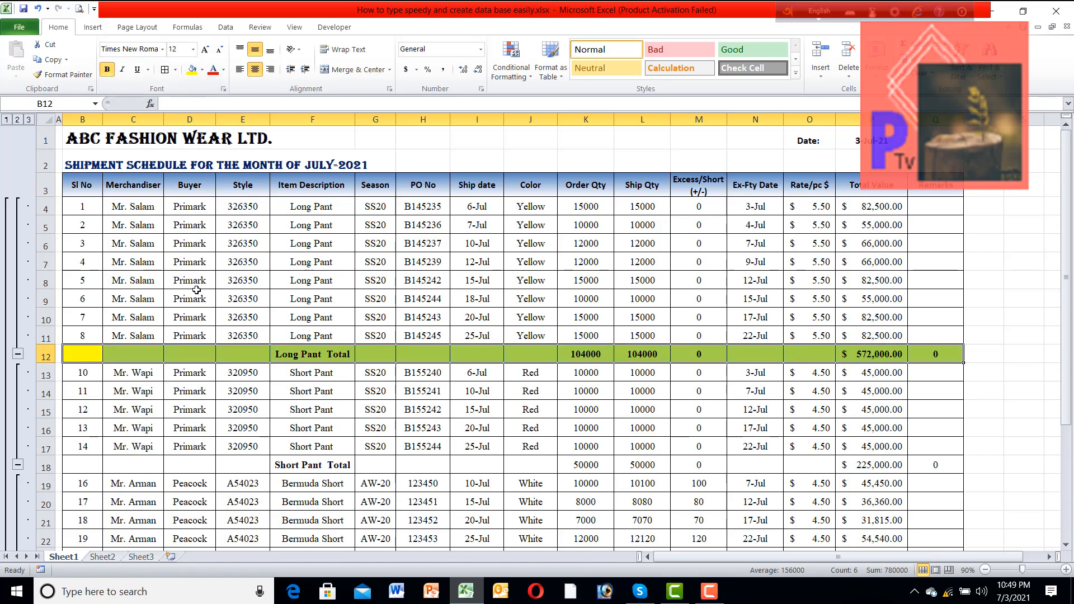
Make the Short Pant Total row, B18:Q18, bold.
left_click(81, 468)
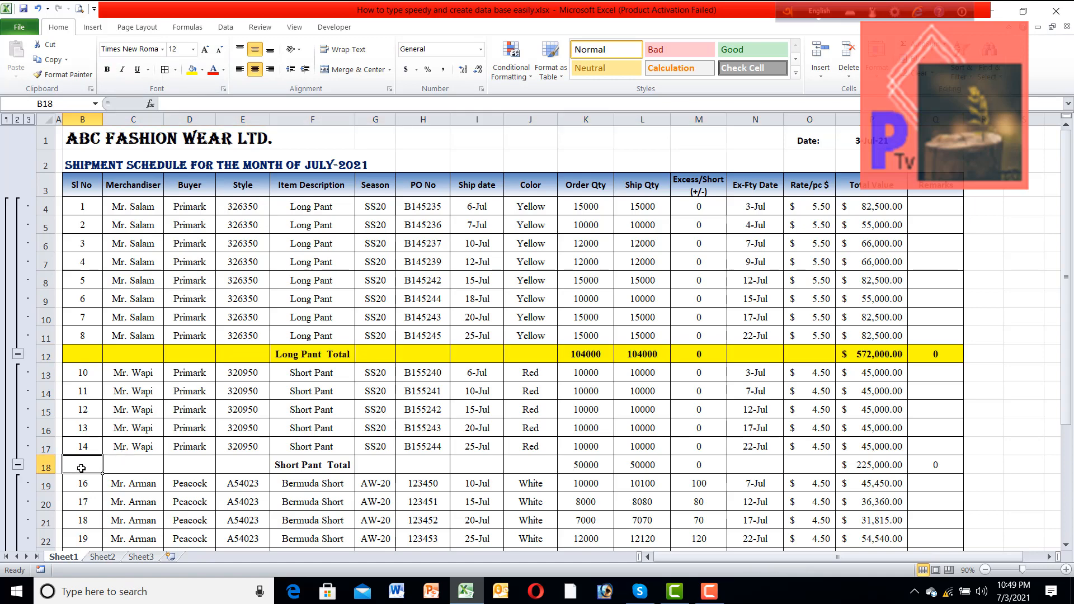
key("shift+Right")
key("shift+Right")
key("shift+Right")
key("shift+Right")
key("shift+Right")
key("shift+Right")
key("shift+Right")
key("shift+Right")
key("shift+Right")
key("shift+Right")
key("shift+Right")
key("shift+Right")
key("shift+Right")
key("shift+Right")
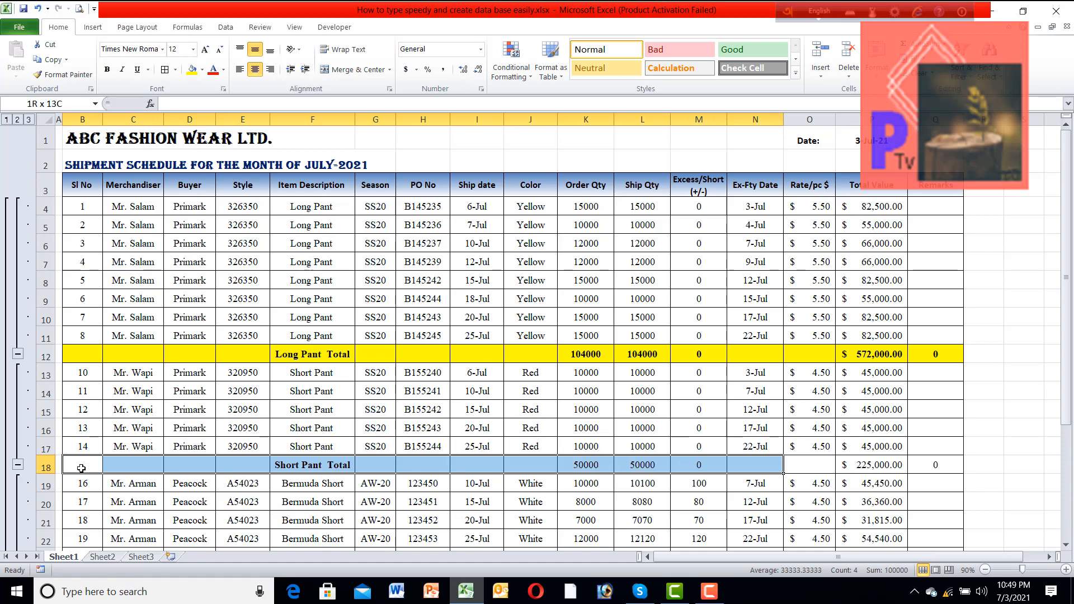
key("shift+Right")
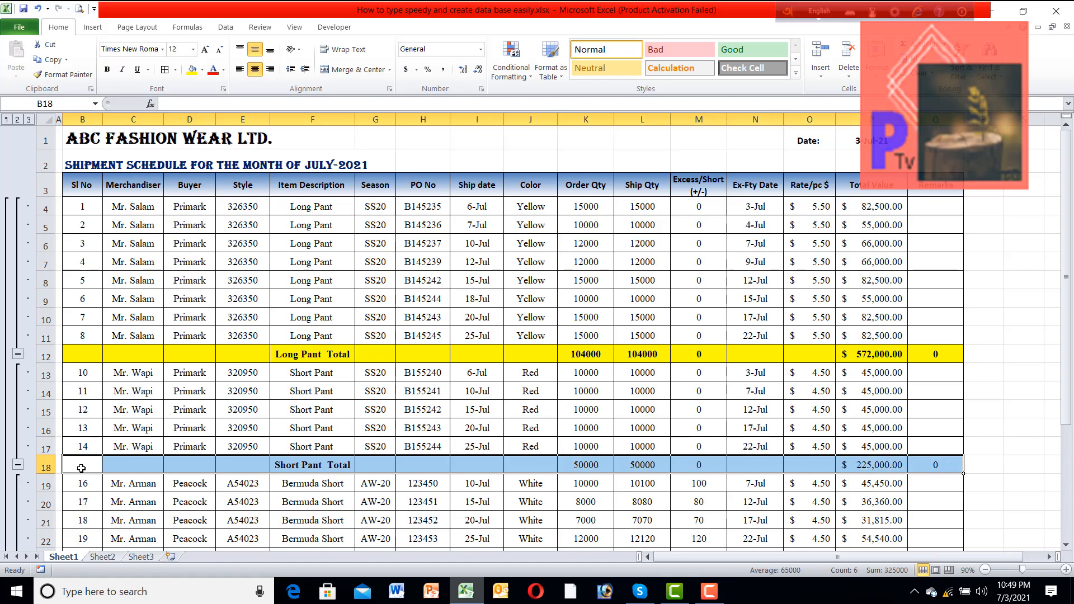
key("ctrl+b")
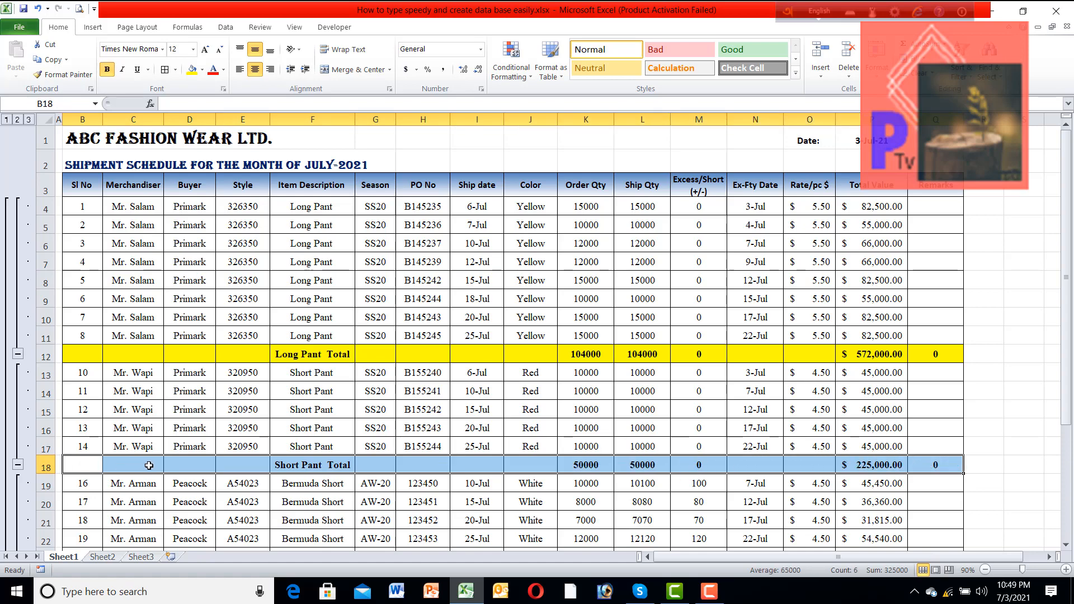
left_click(124, 427)
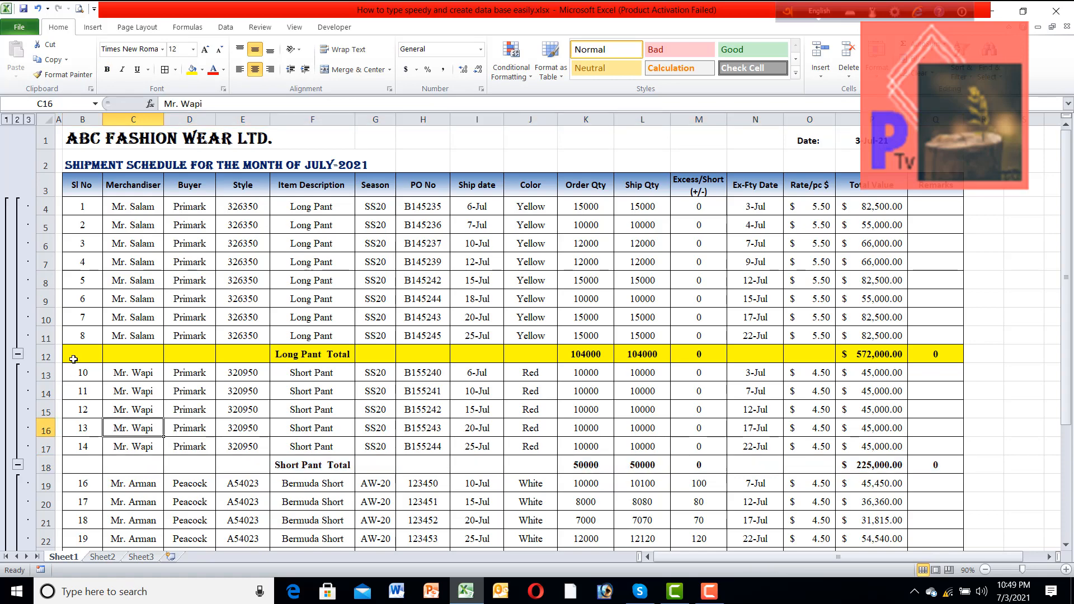
Copy the formatting of the Long Pant Total row, B12:Q12, onto the Short Pant Total row with Format Painter.
left_click(93, 347)
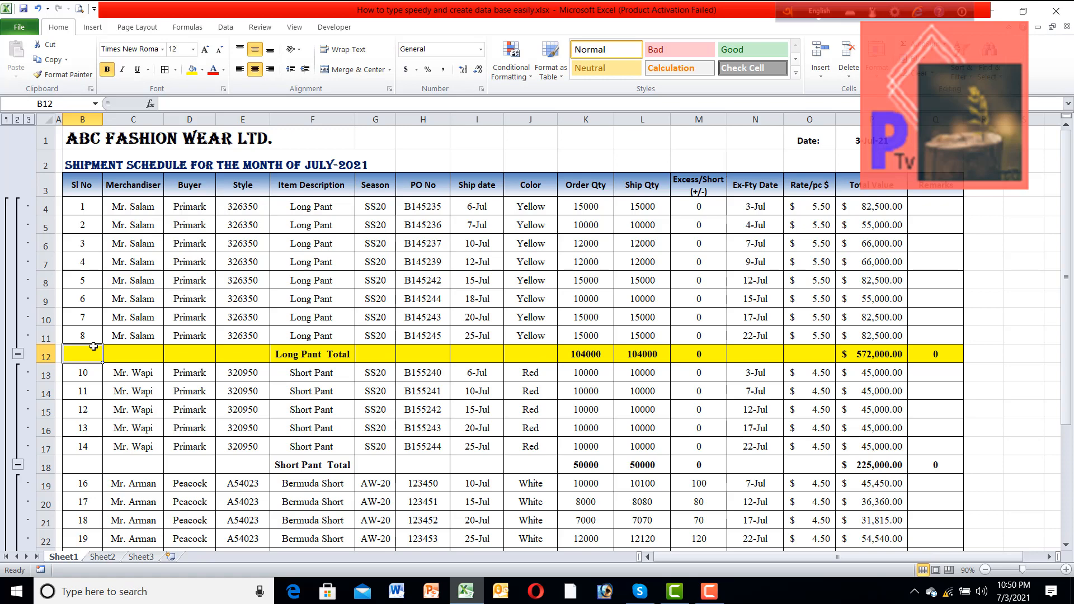
key("shift+Right")
key("shift+Right")
key("shift+Right")
key("shift+Right")
key("shift+Right")
key("shift+Right")
key("shift+Right")
key("shift+Right")
key("shift+Right")
key("shift+Right")
key("shift+Right")
key("shift+Right")
key("shift+Right")
key("shift+Right")
key("shift+Right")
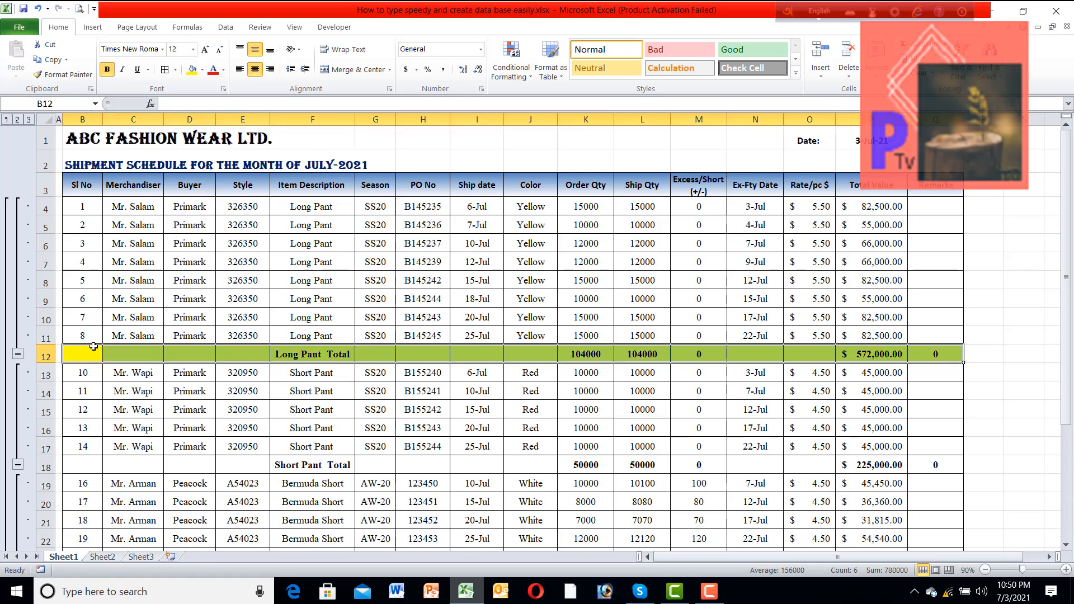
left_click(67, 75)
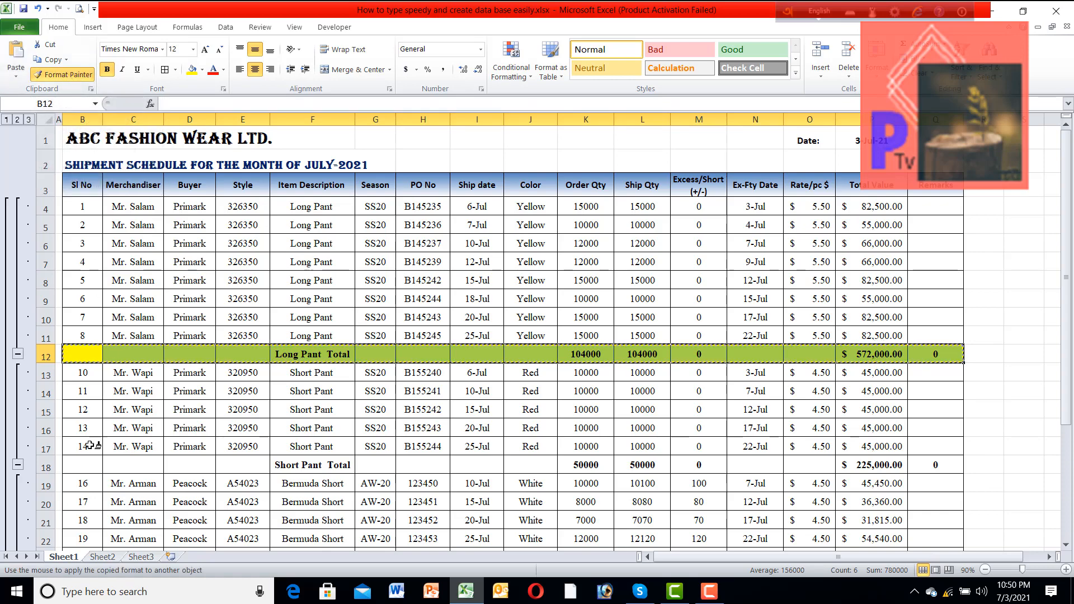
left_click(82, 467)
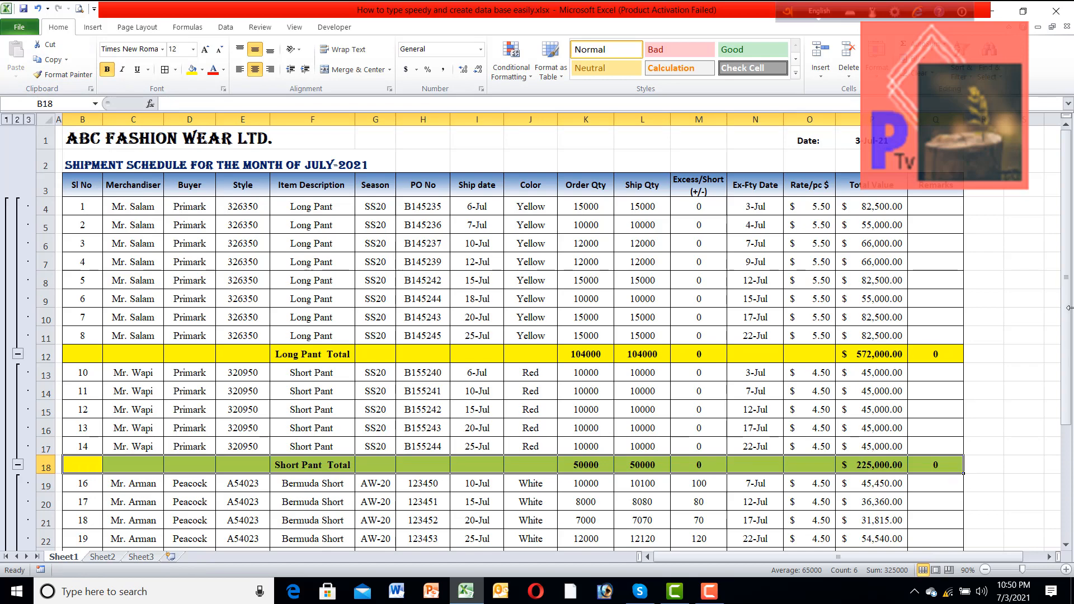
Copy the yellow bold total-row formatting onto the Bermuda Short Total and Top Bottom set Total rows with Format Painter.
left_click_drag(1069, 307, 1069, 361)
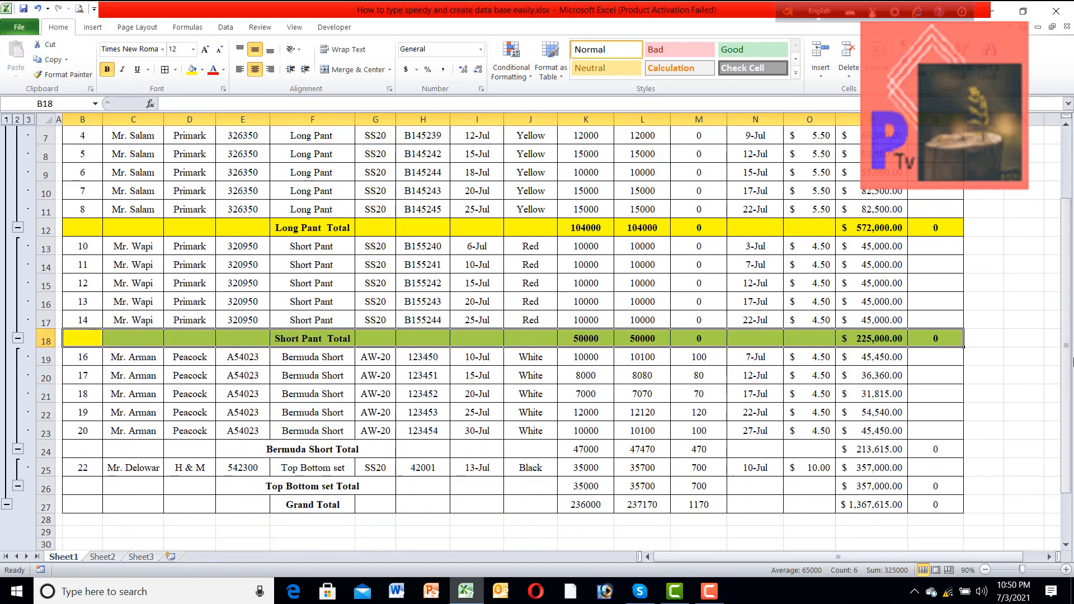
left_click(63, 74)
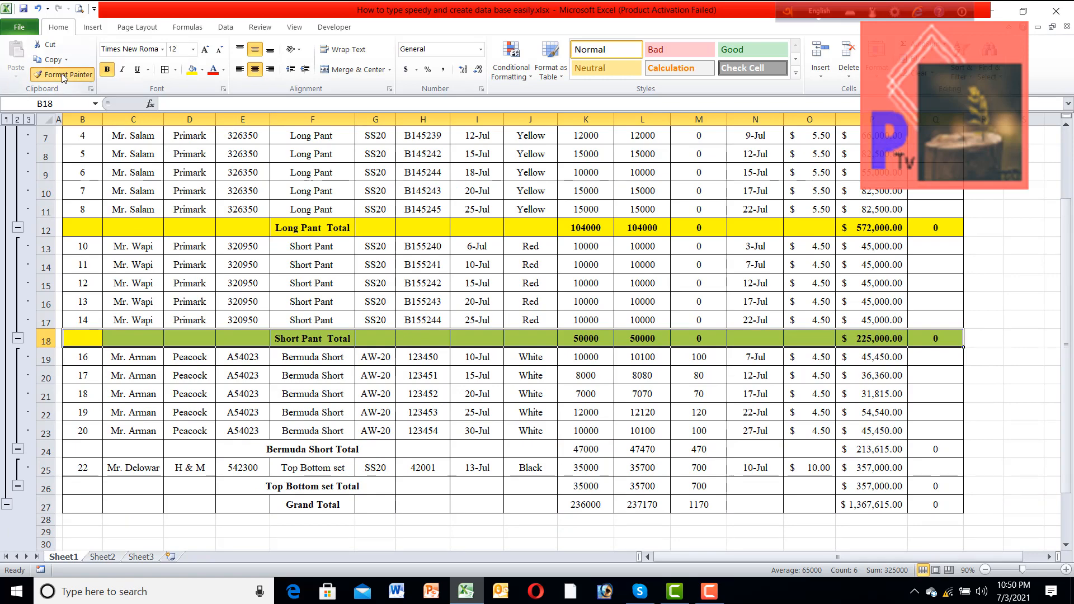
left_click(77, 449)
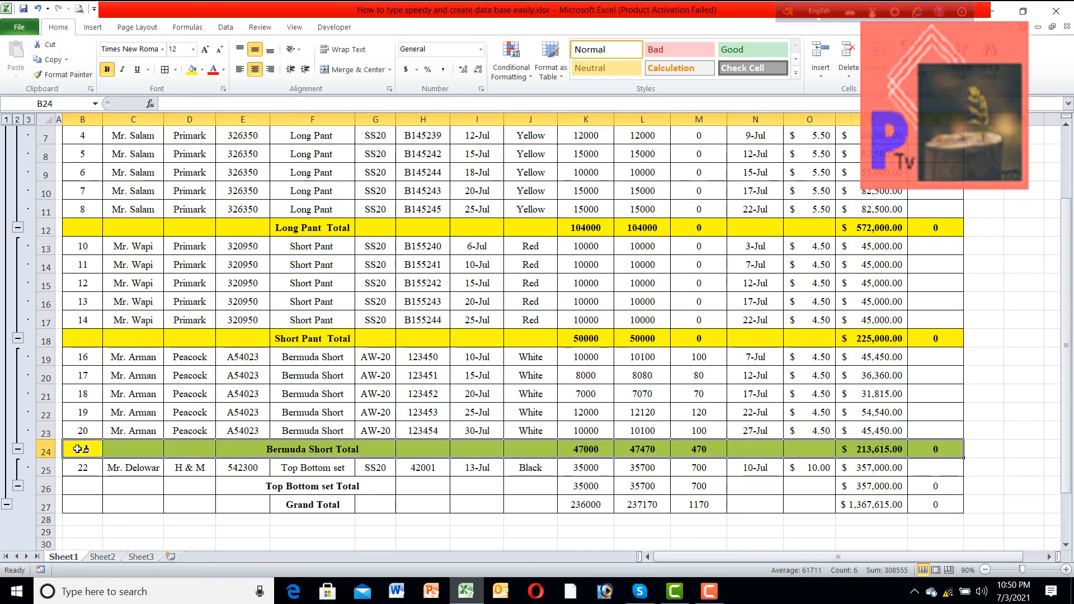
left_click(58, 75)
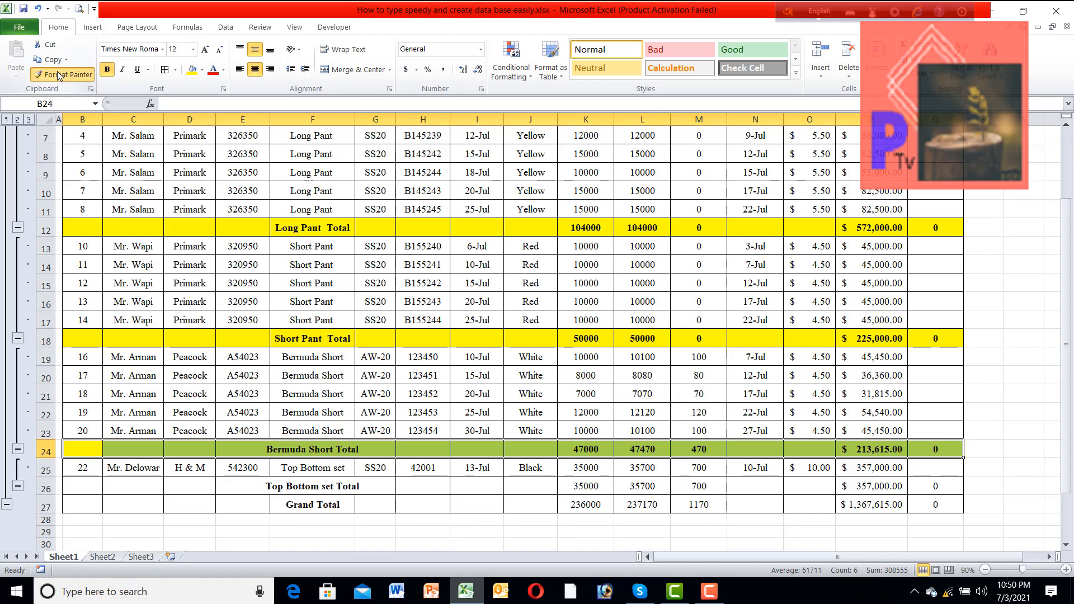
left_click(88, 487)
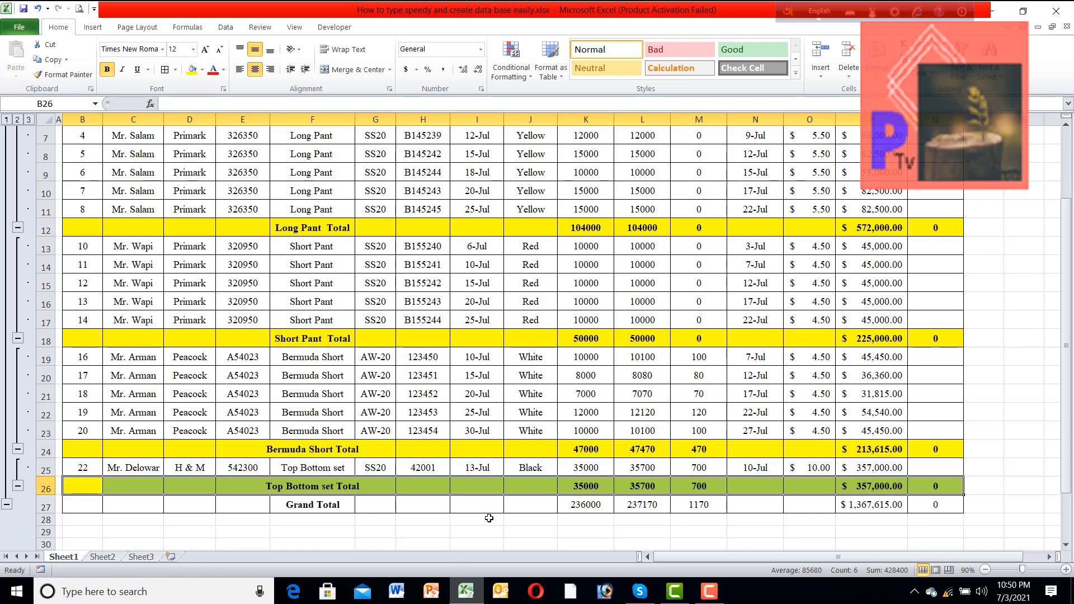
left_click(489, 518)
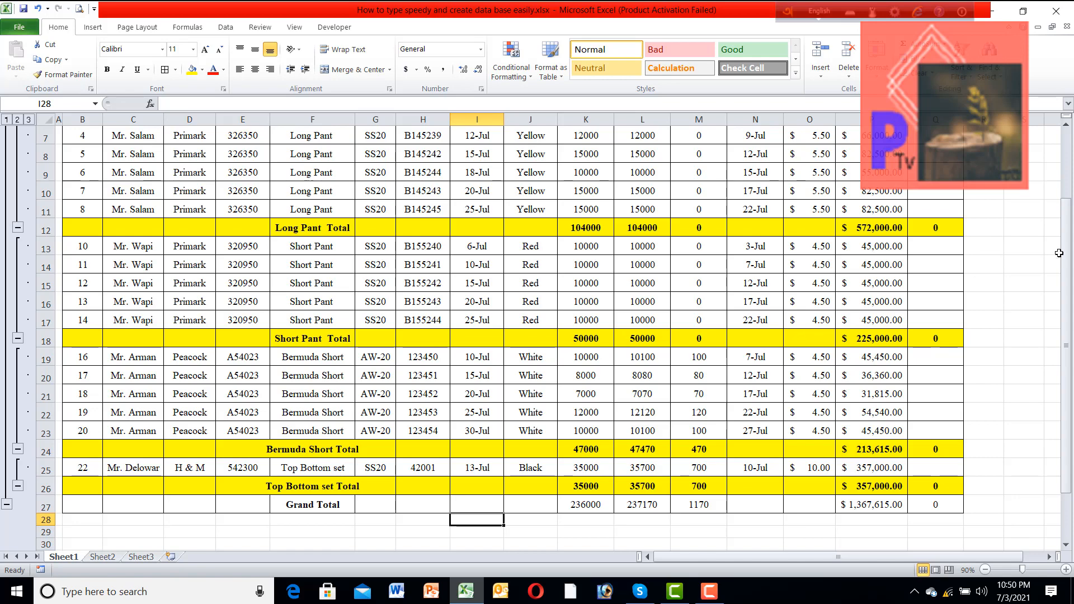
Clear the subtotal zeros in the Remarks column from Q8 down through the Grand Total row.
scroll(1068, 244, "up", 2)
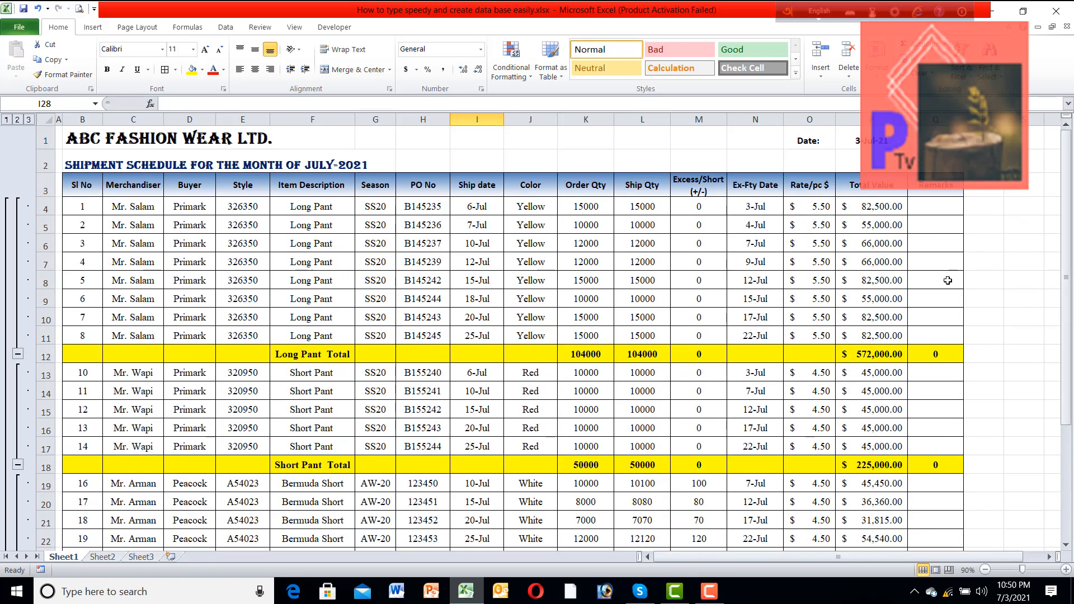
left_click(947, 280)
key("shift+Down")
key("shift+Down")
key("shift+Down")
key("shift+Down")
key("shift+Down")
key("shift+Down")
key("shift+Down")
key("shift+Down")
key("shift+Down")
key("shift+Down")
key("shift+Down")
key("shift+Down")
key("shift+Down")
key("shift+Down")
key("shift+Down")
key("shift+Down")
key("shift+Down")
key("shift+Down")
key("shift+Down")
key("shift+Down")
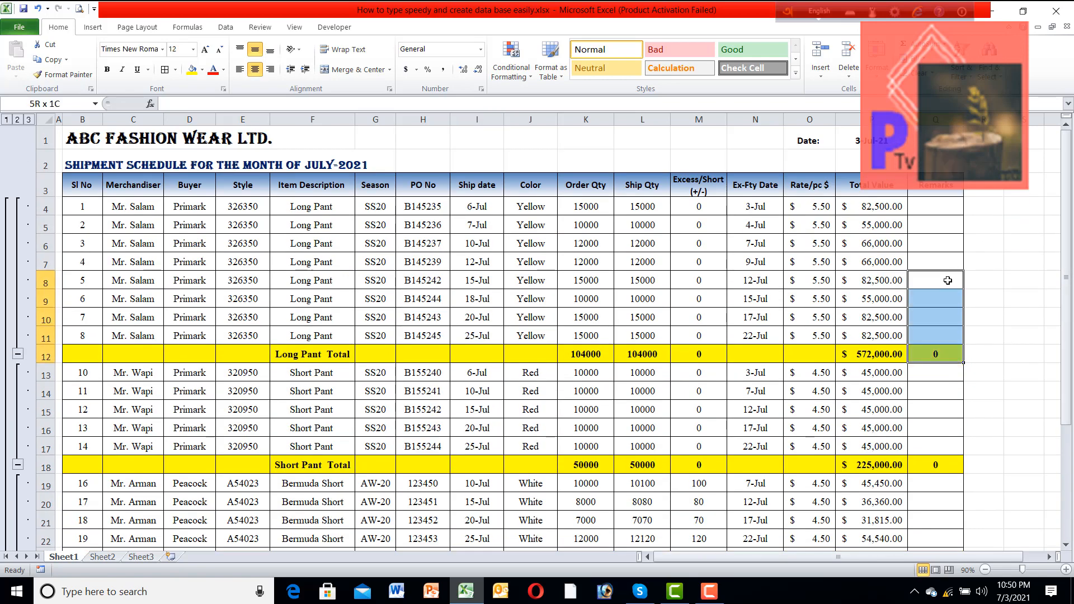
scroll(947, 280, "up", 4)
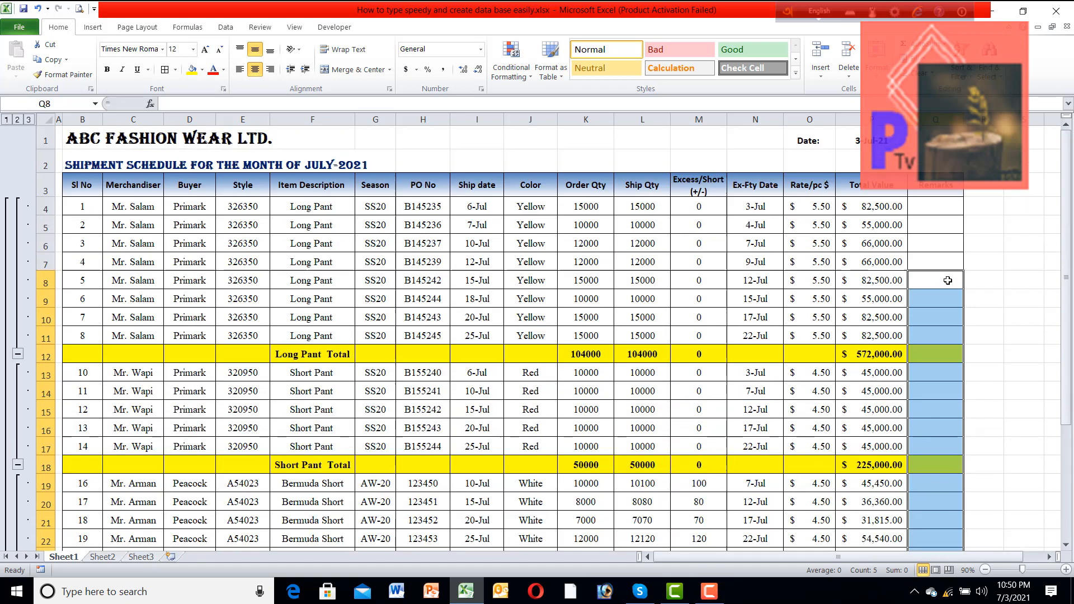
left_click(547, 310)
left_click_drag(1069, 229, 1071, 354)
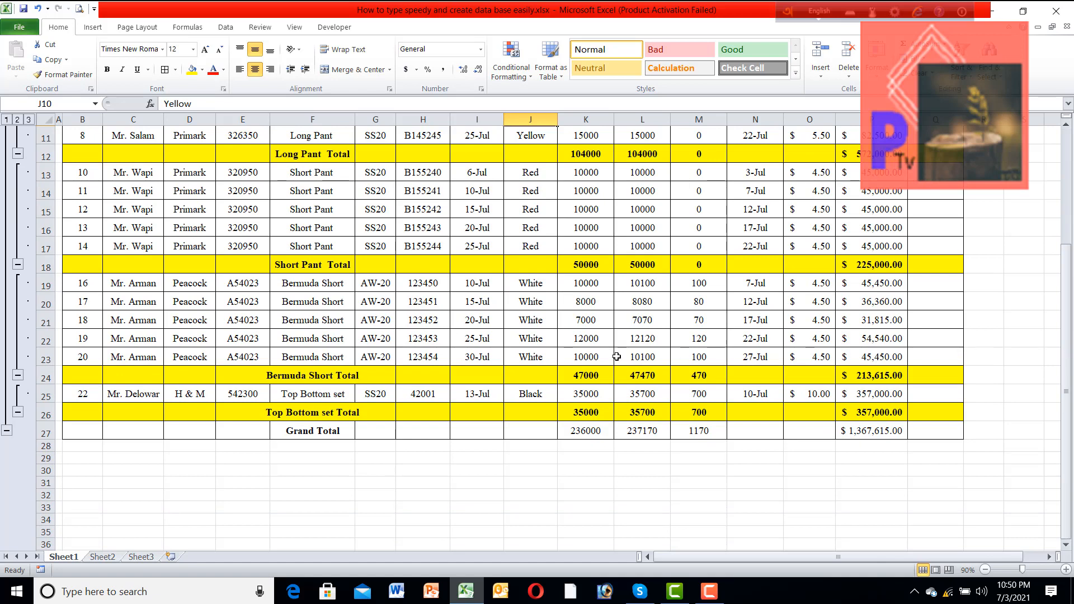
left_click(482, 474)
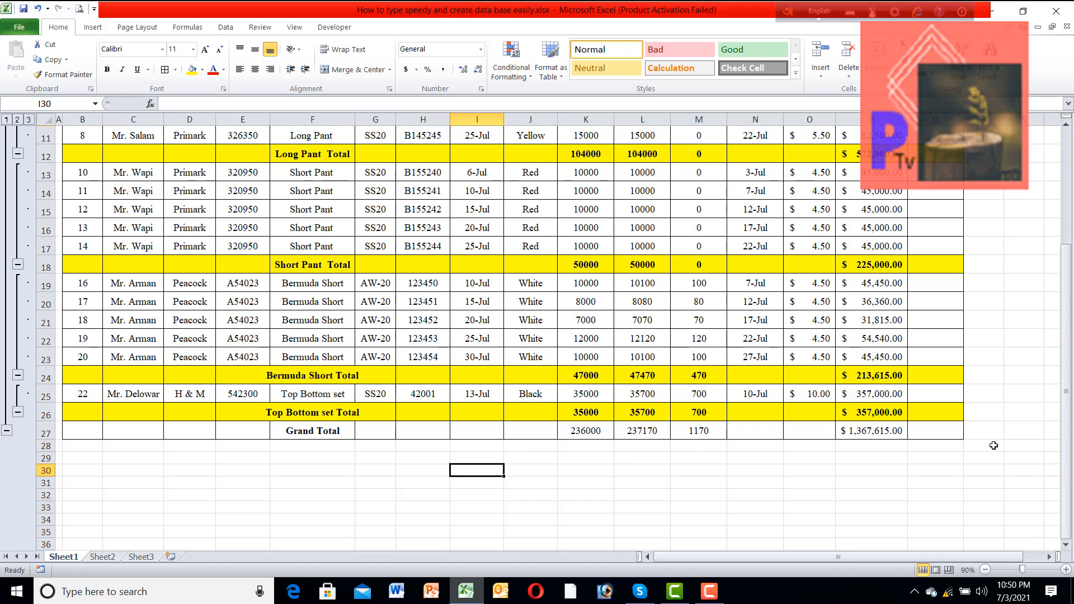
Turn on filtering for the header row from Sl No to Remarks, B3:Q3.
left_click_drag(1068, 354, 1066, 219)
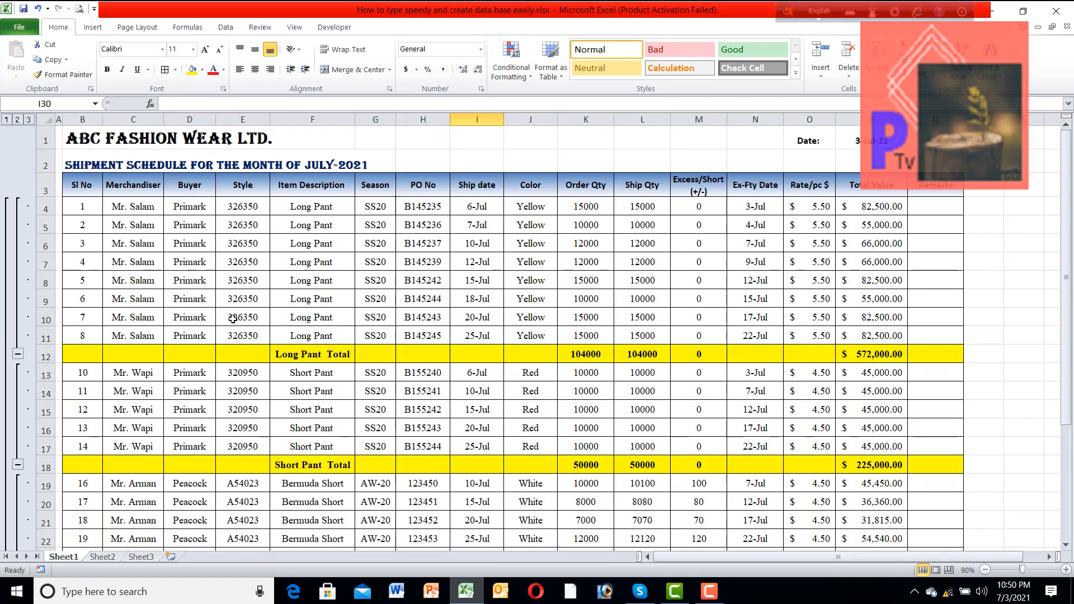
left_click(75, 189)
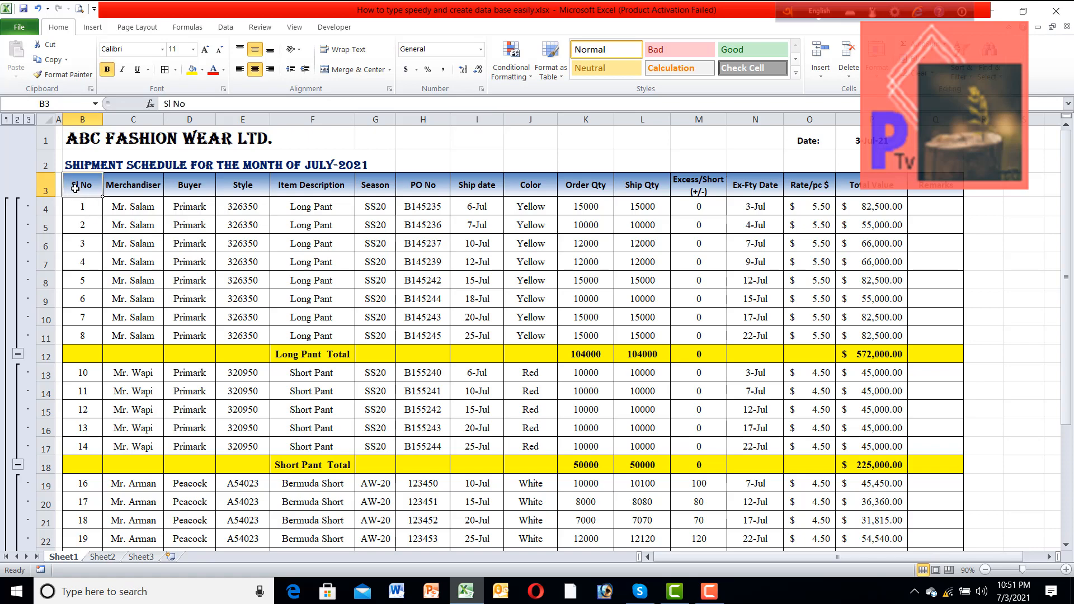
key("shift+Right")
key("shift+Right")
key("shift+Right")
key("shift+Right")
key("shift+Right")
key("shift+Right")
key("shift+Right")
key("shift+Right")
key("shift+Right")
key("shift+Right")
key("shift+Right")
key("shift+Right")
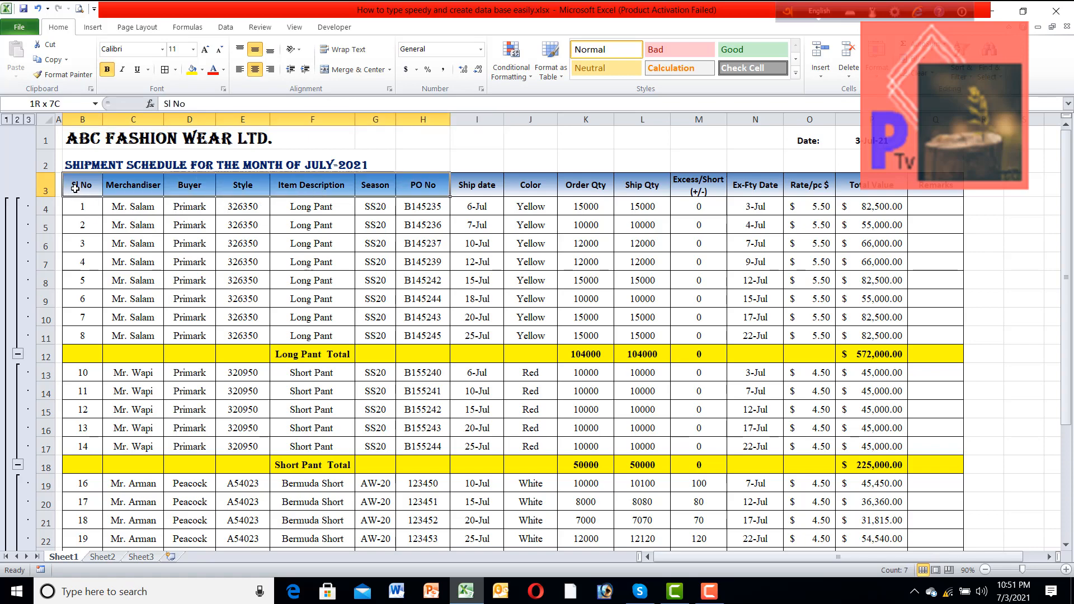
key("shift+Right")
key("shift+Right")
key("shift+Right")
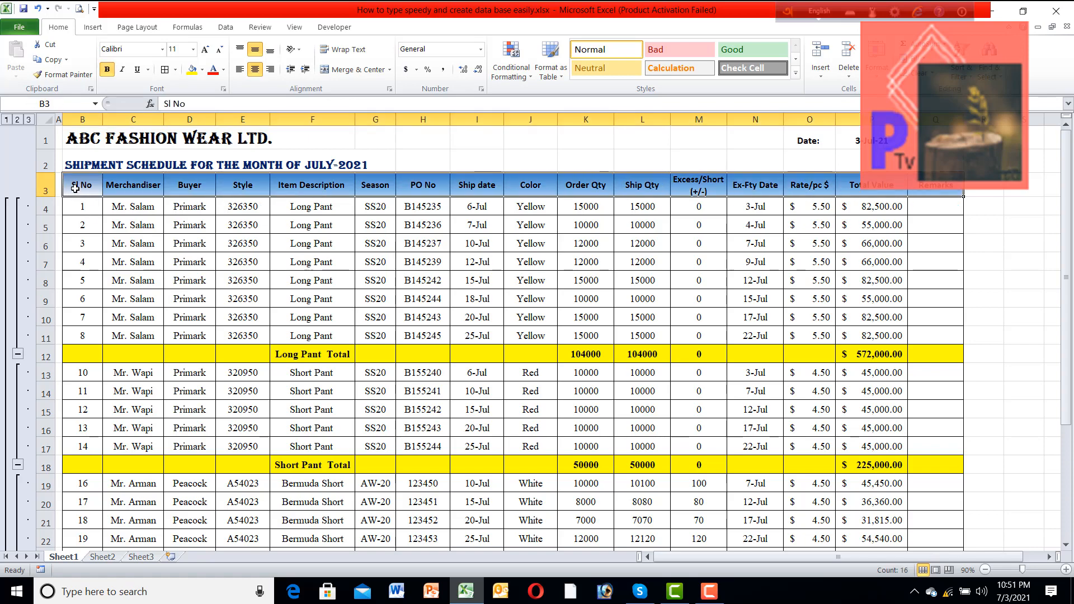
left_click(226, 28)
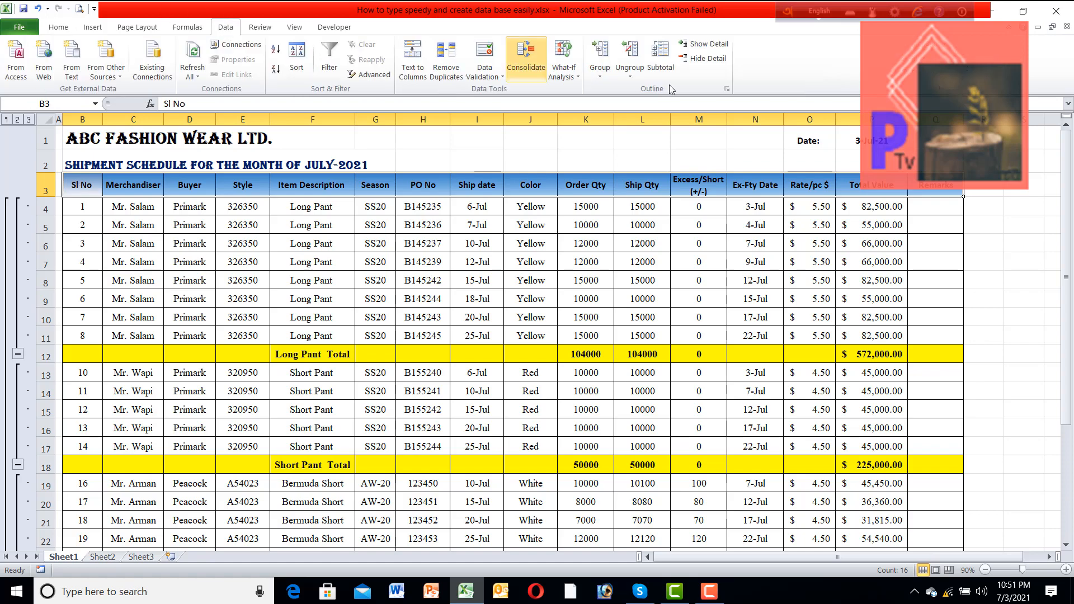
left_click(330, 53)
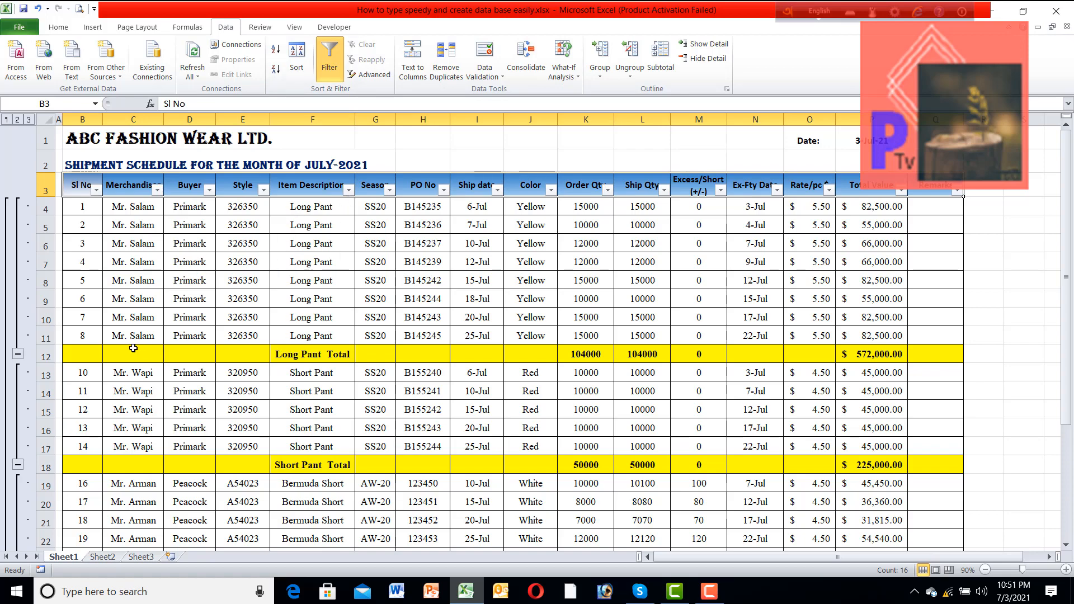
Collapse the outline groups of the Short Pant, Bermuda Short and Top Bottom set rows so only their totals show.
left_click(18, 468)
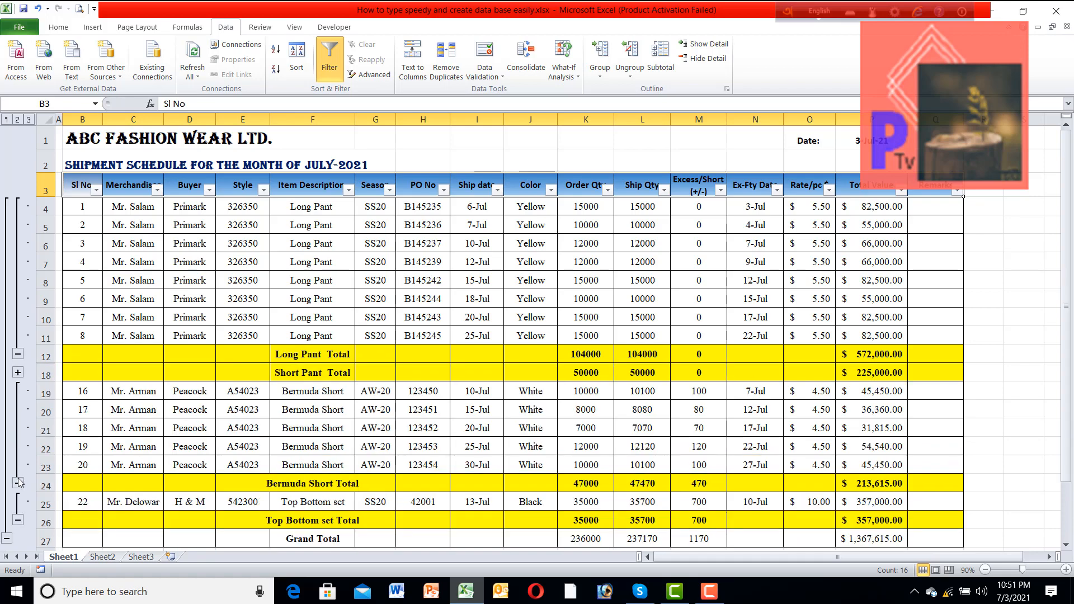
left_click(18, 484)
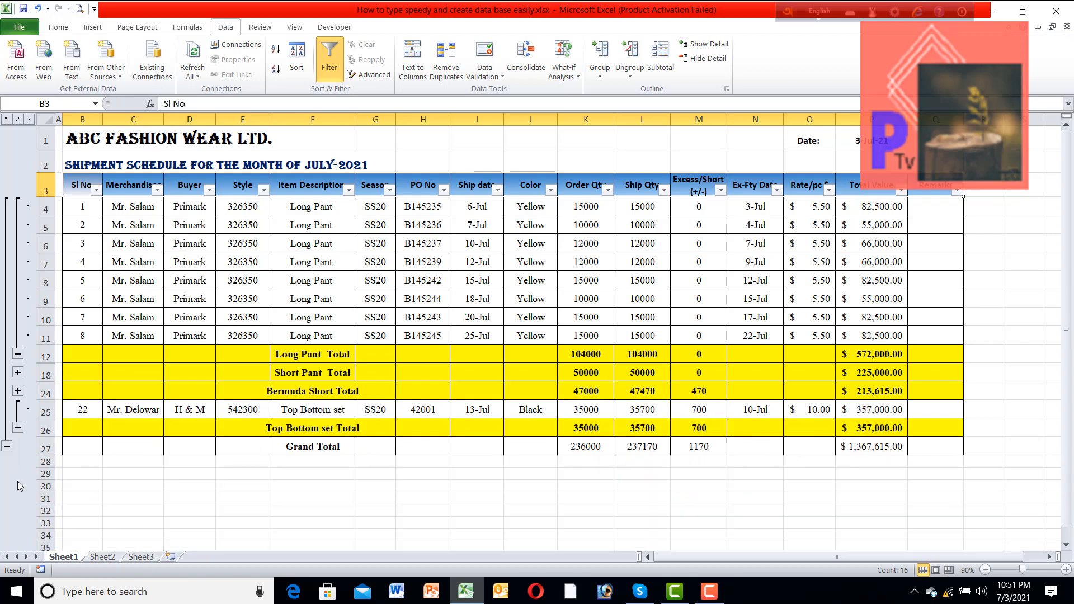
left_click(18, 427)
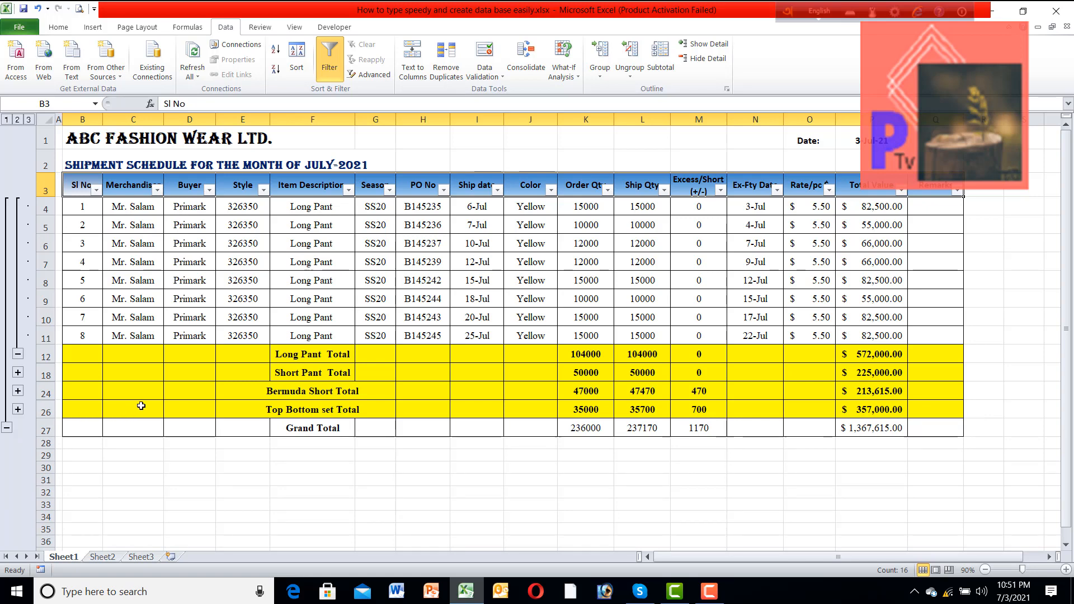
Expand the Short Pant, Bermuda Short and Top Bottom set outline groups again to show their detail rows.
left_click(19, 373)
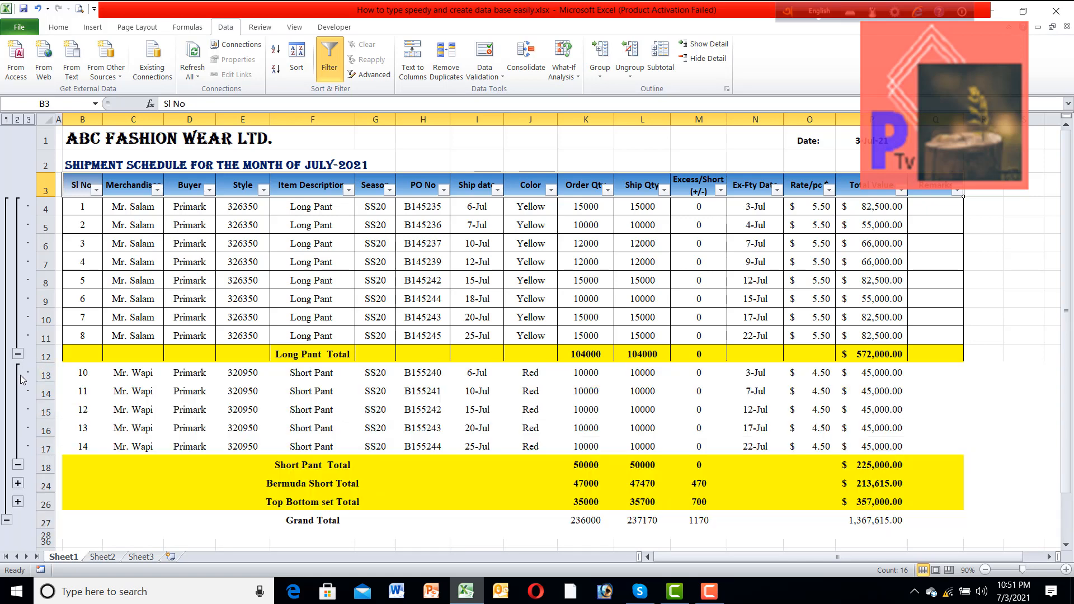
left_click(19, 486)
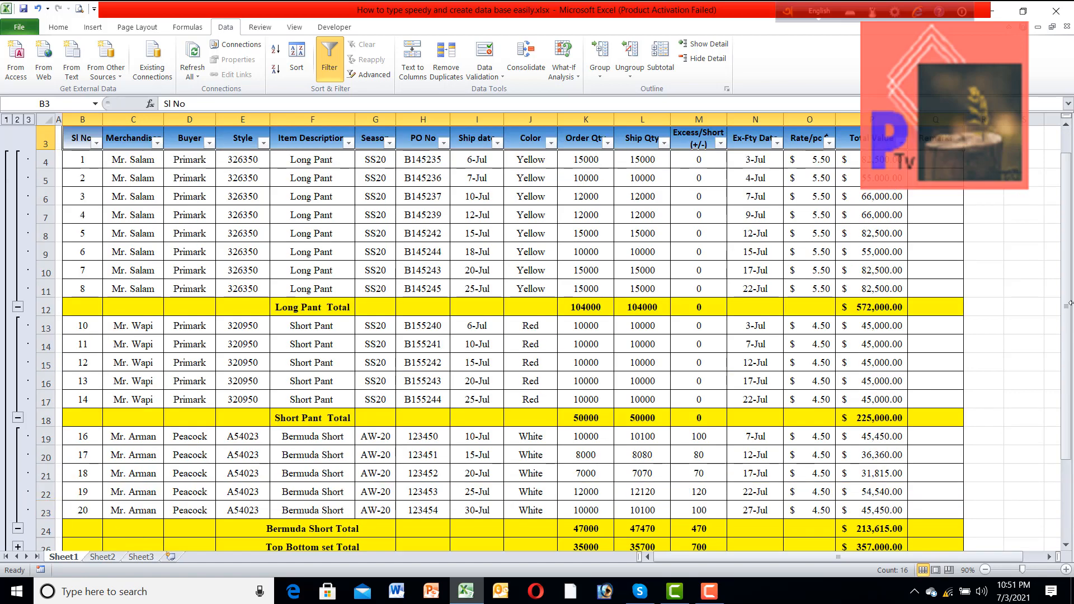
left_click_drag(1066, 265, 1066, 348)
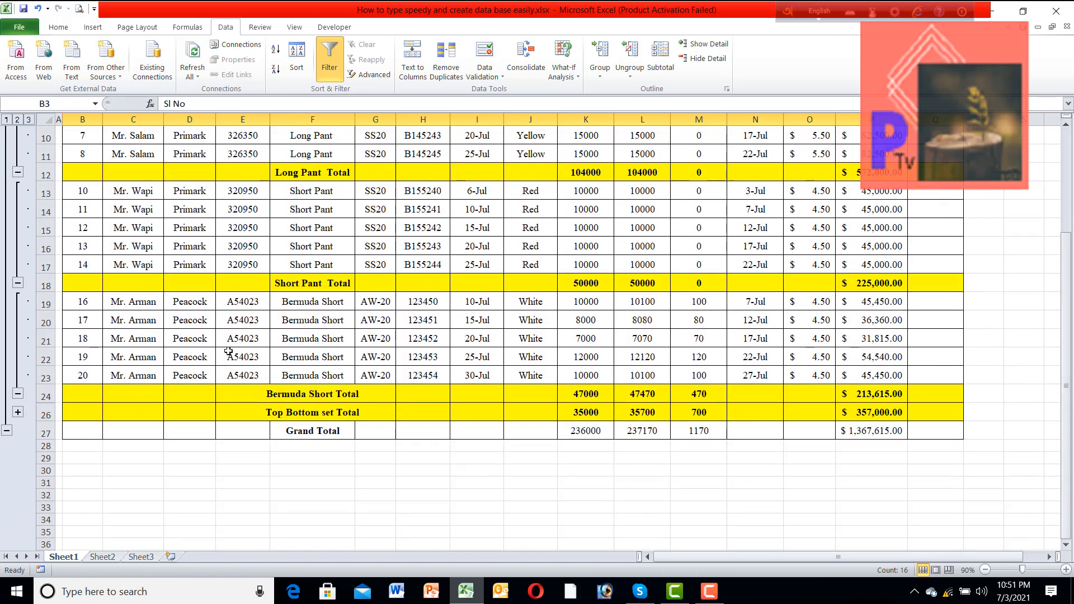
left_click(19, 414)
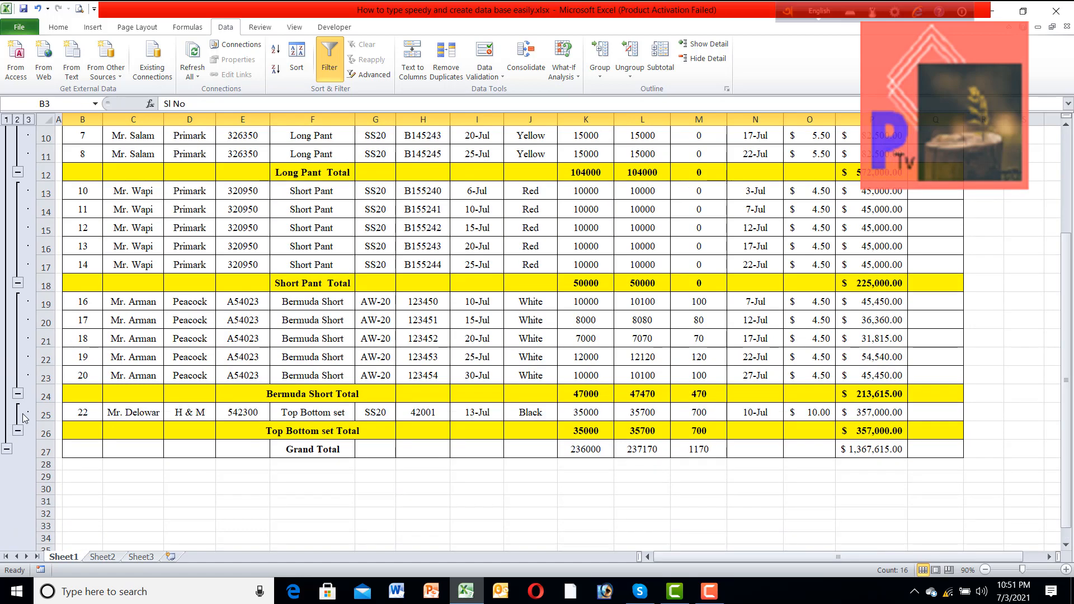
Filter the Item Description column to show only Long Pant and Long Pant Total.
left_click_drag(1068, 417, 1068, 313)
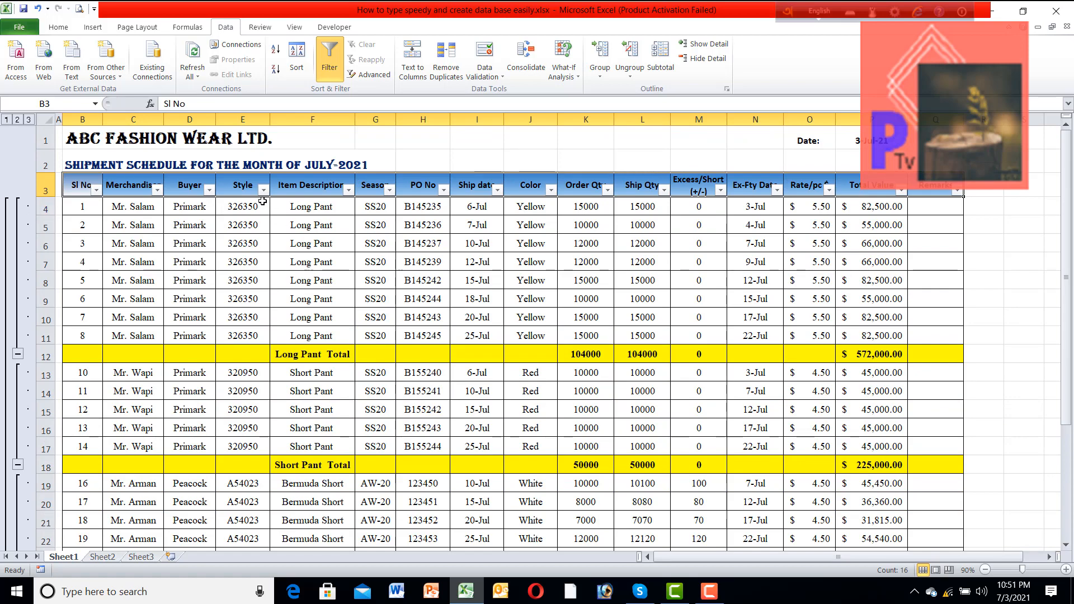
left_click(350, 188)
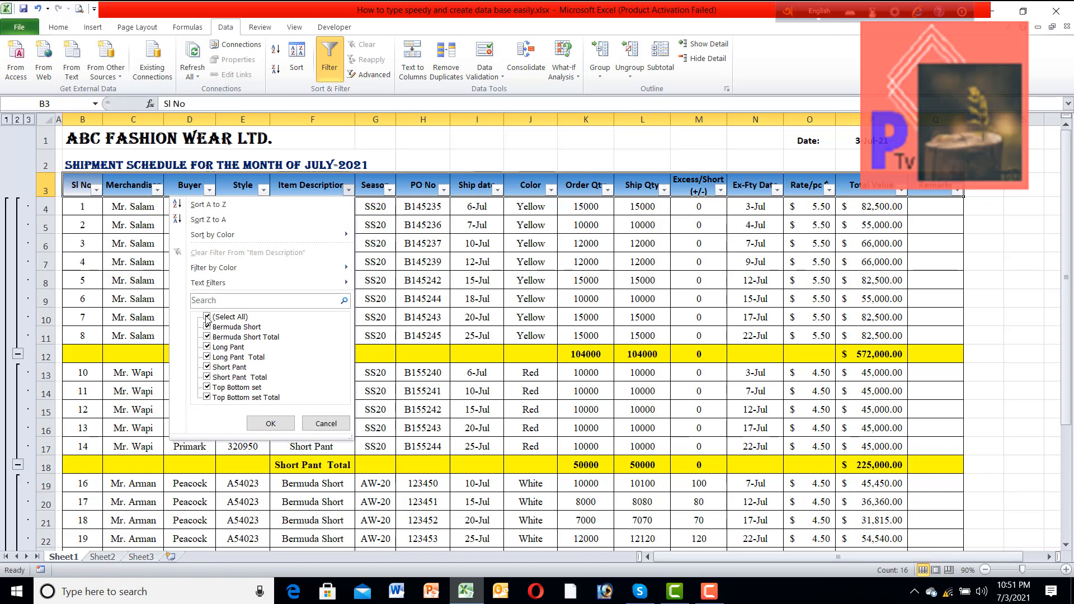
left_click(207, 317)
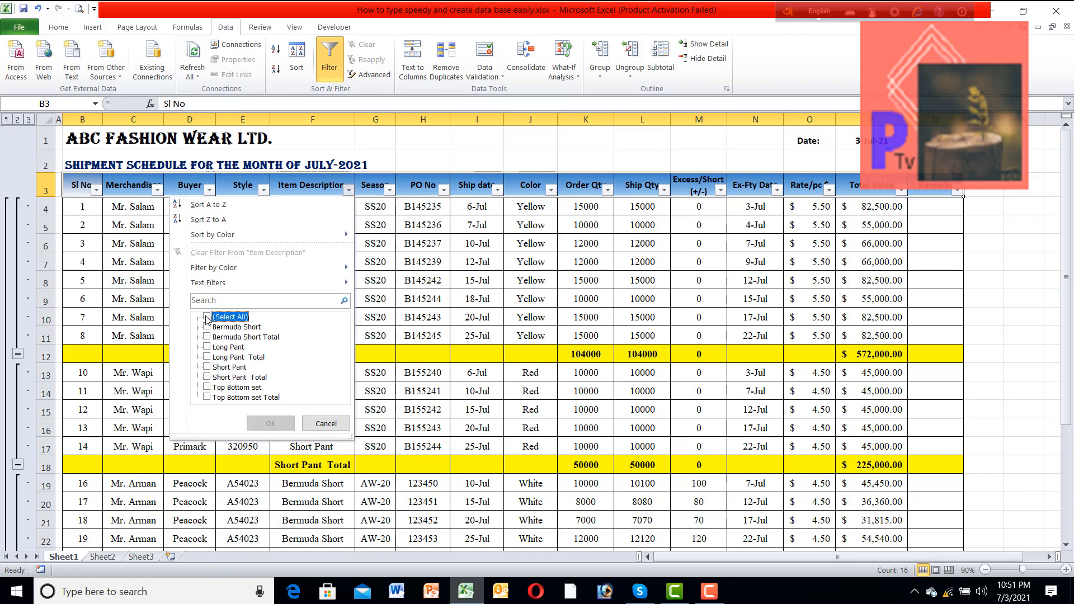
left_click(207, 347)
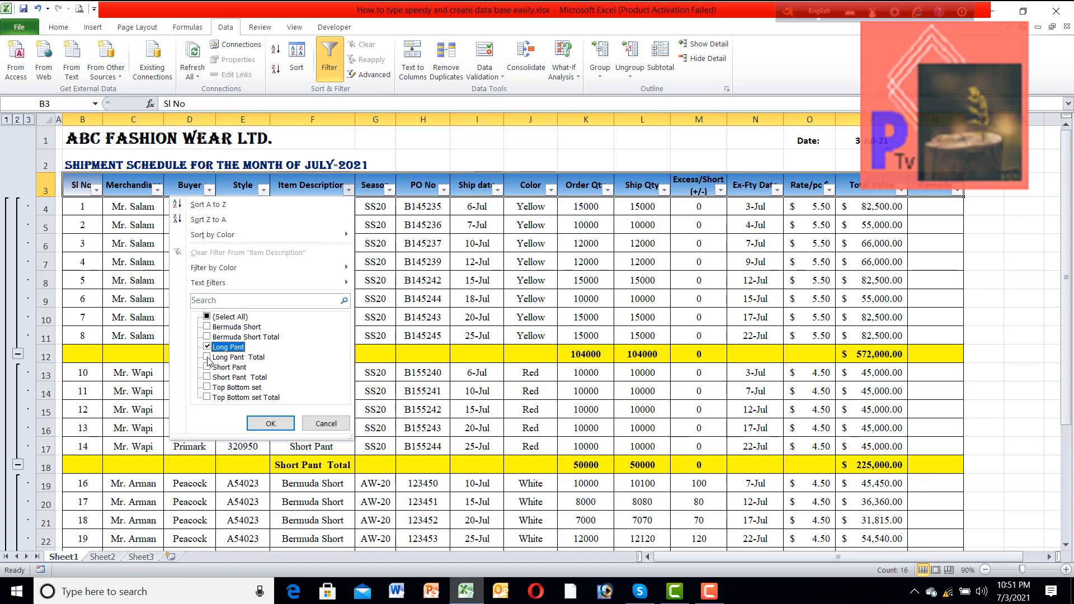
left_click(207, 357)
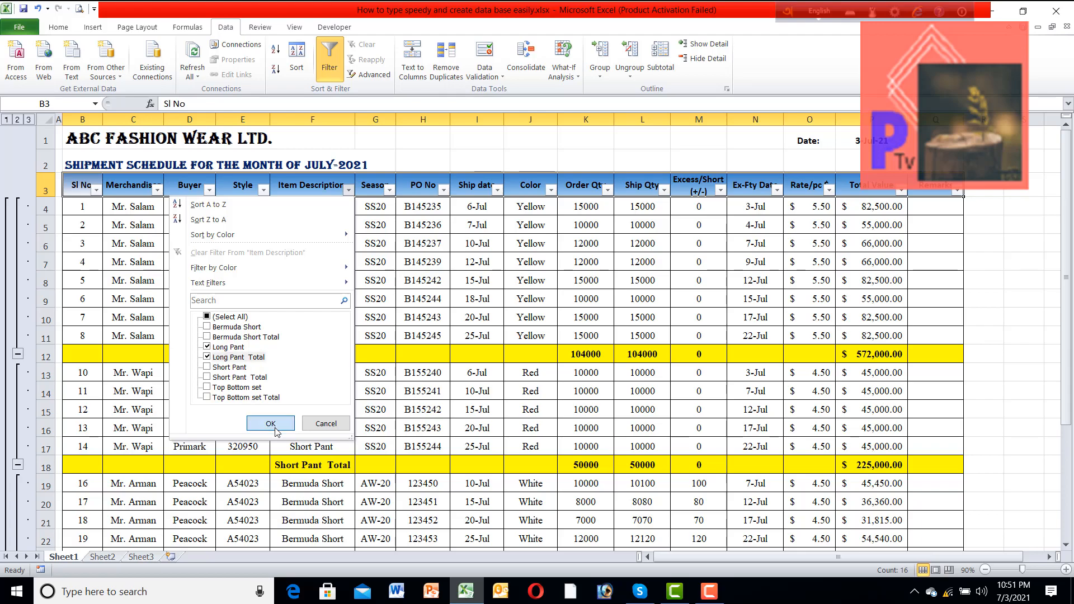
left_click(270, 424)
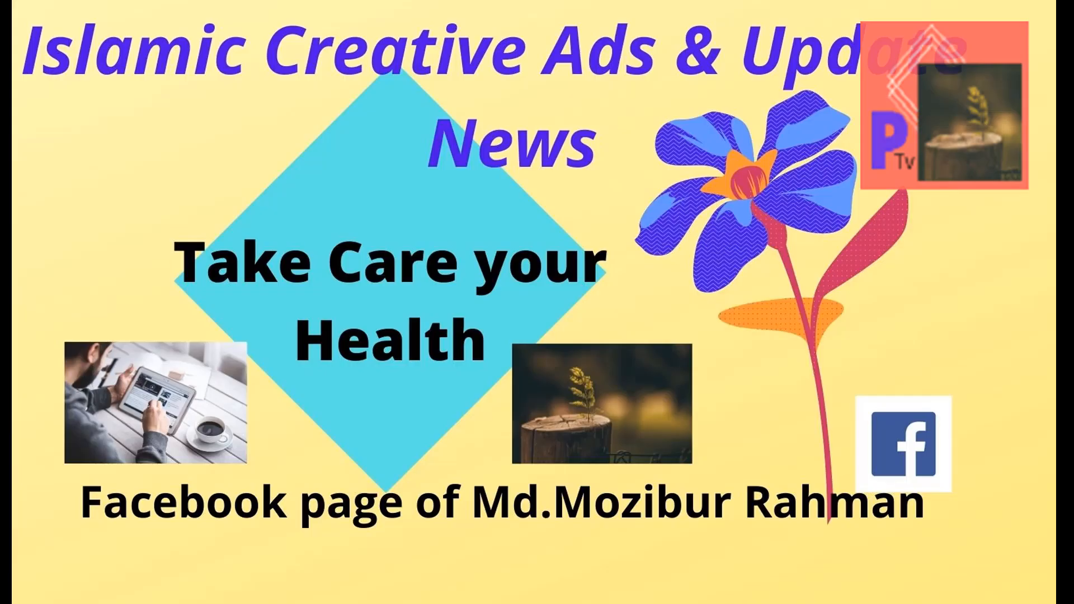